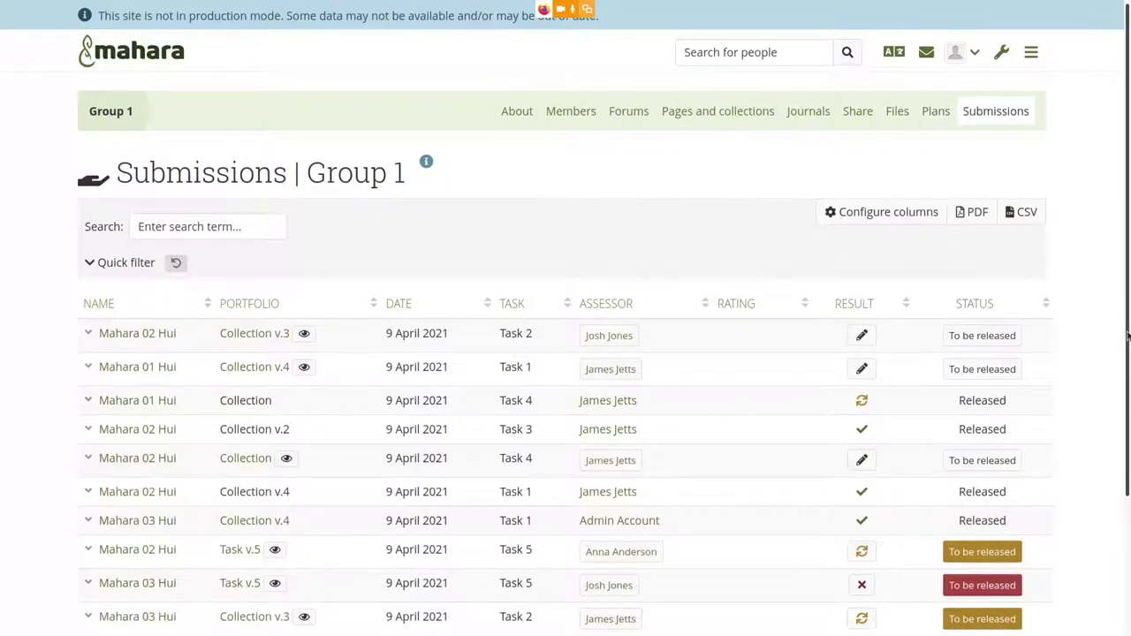
- Check the feedback on the first submission in the Group 1 submissions table
{"action": "scroll", "coordinate": [1126, 334], "scroll_direction": "down", "scroll_amount": 2}
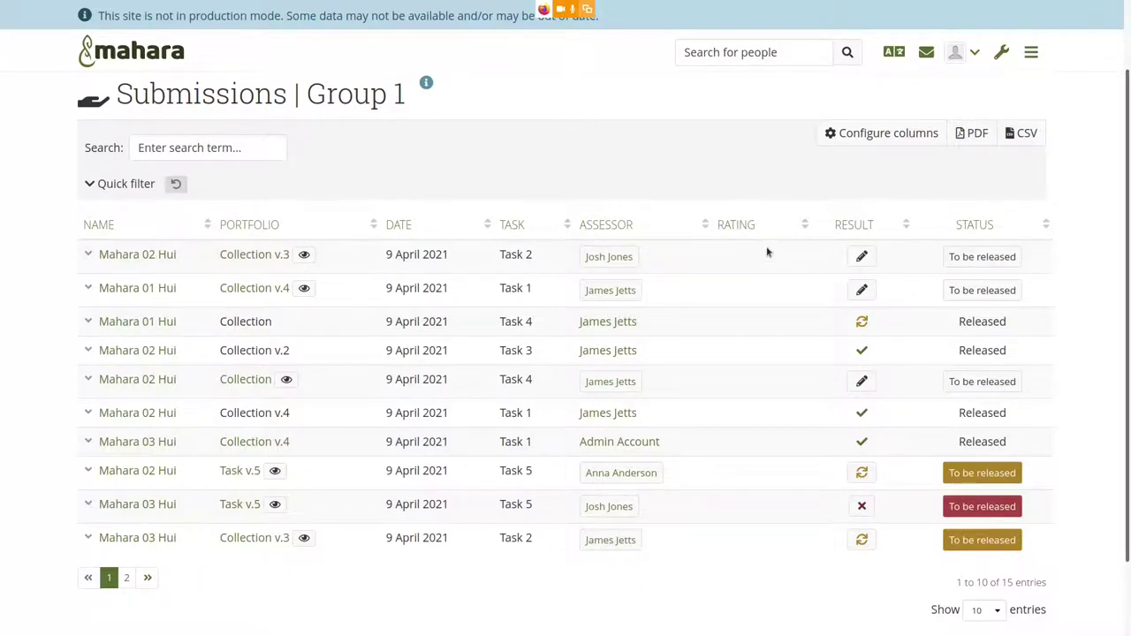
{"action": "left_click", "coordinate": [88, 255]}
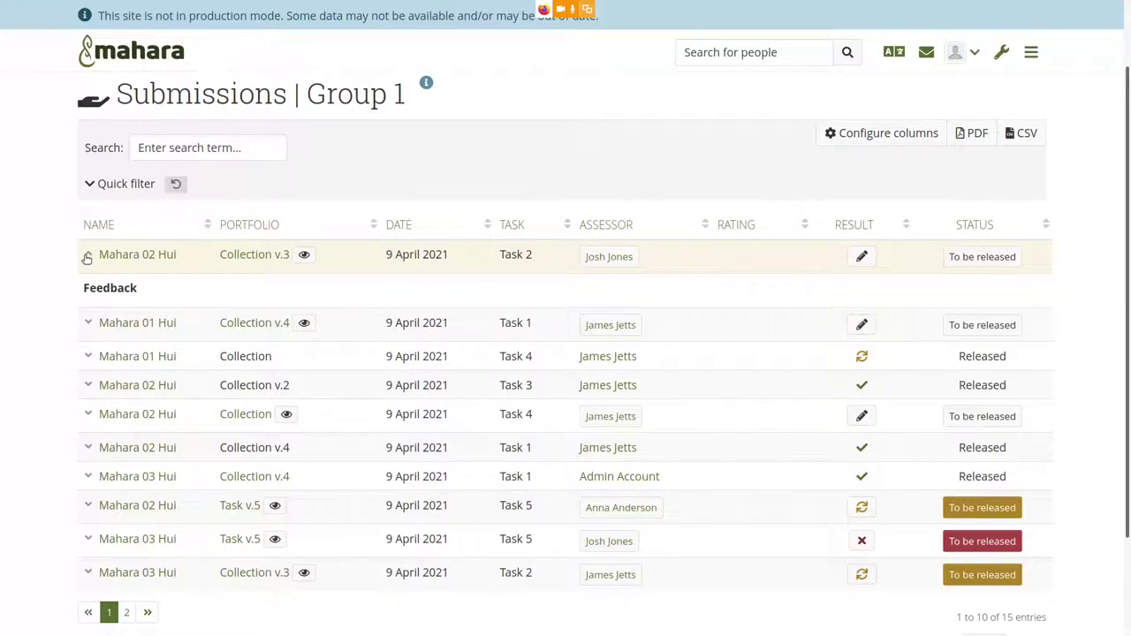
{"action": "left_click", "coordinate": [87, 256]}
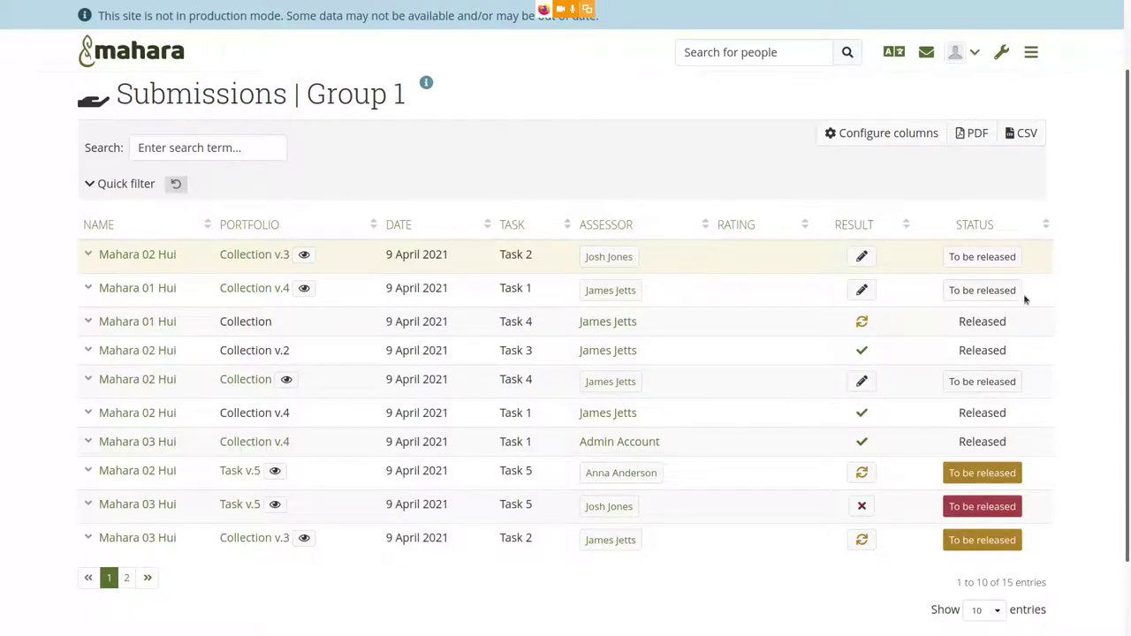
- Try "task" and "02" as search terms for the Group 1 submissions and clear the search
{"action": "left_click", "coordinate": [213, 147]}
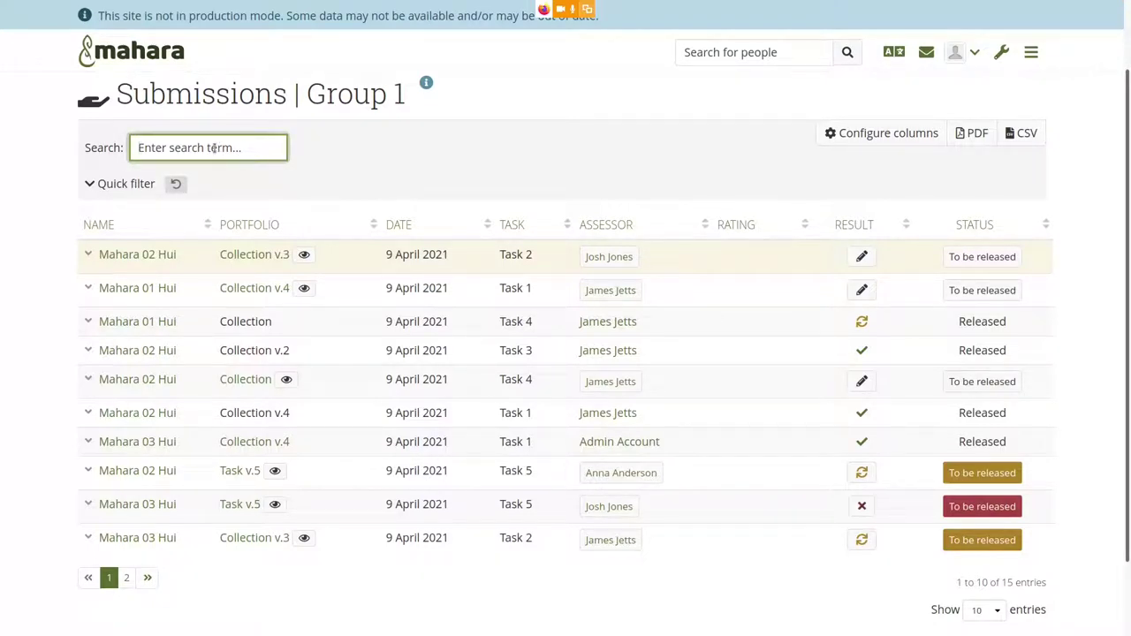
{"action": "type", "text": "task"}
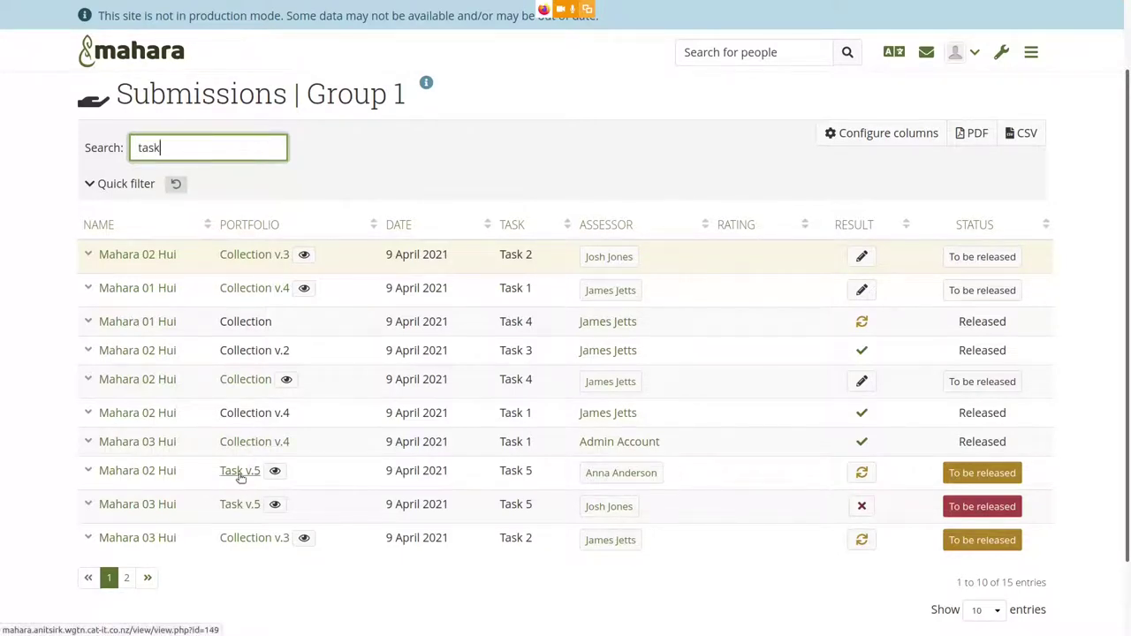
{"action": "triple_click", "coordinate": [213, 138]}
{"action": "type", "text": "02"}
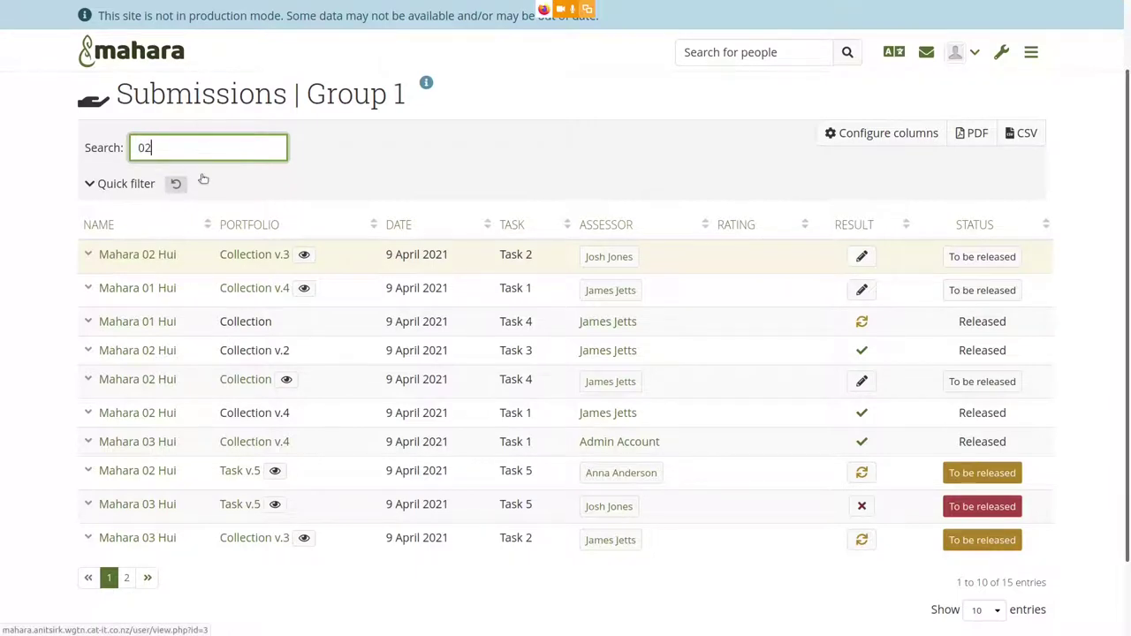
{"action": "key", "text": "ctrl+a"}
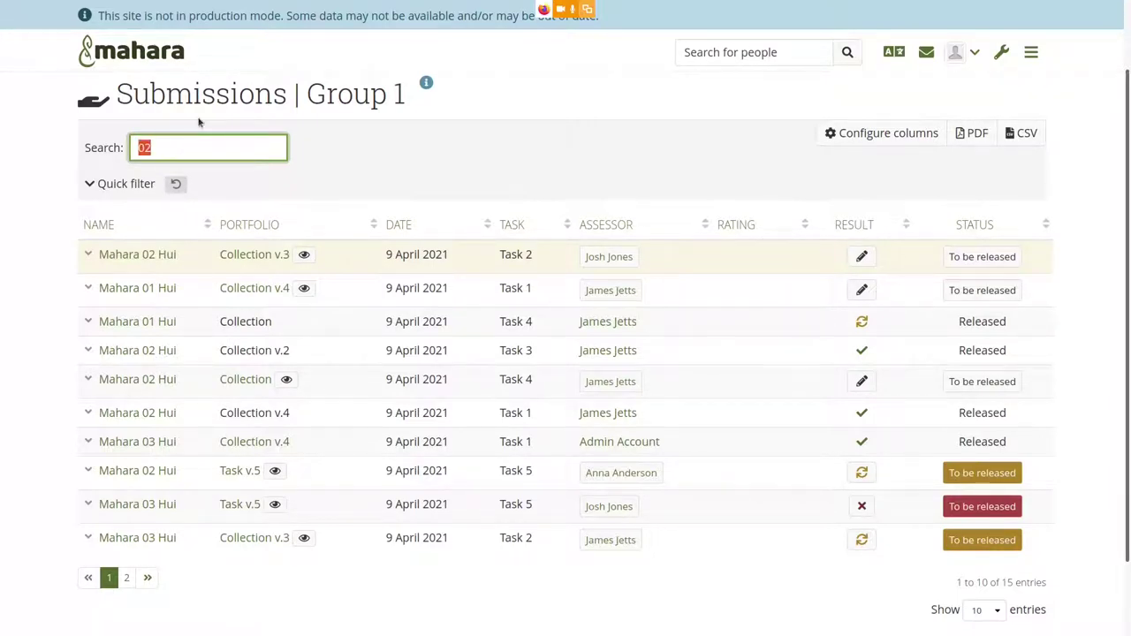
{"action": "key", "text": "BackSpace"}
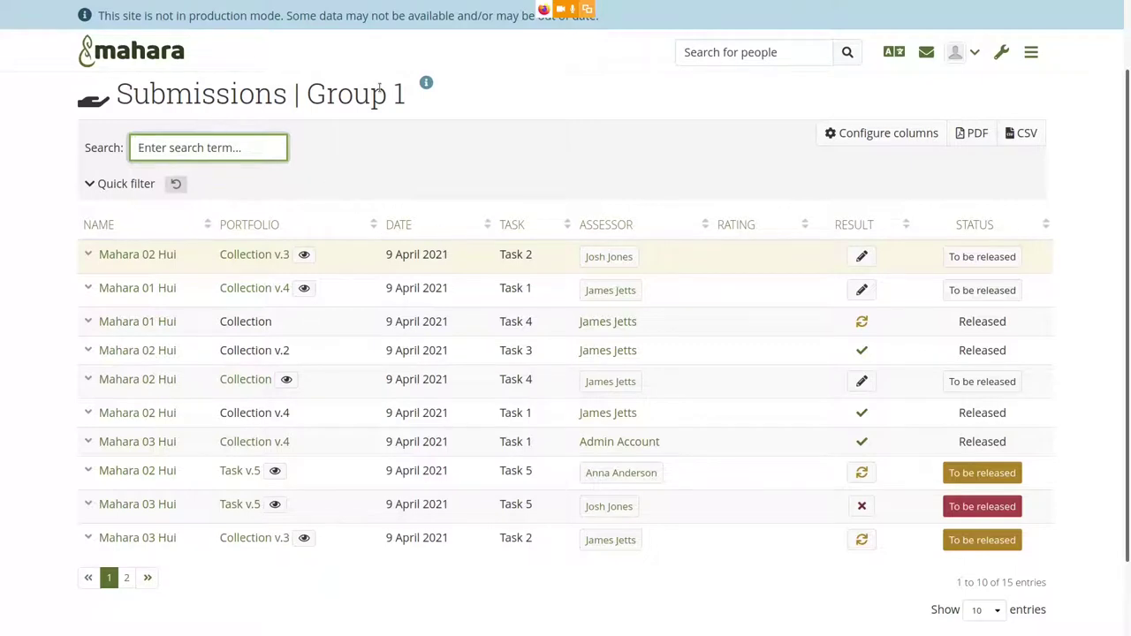
- Search the Group 1 submissions by an assessor's first name and expand the quick filter options
{"action": "type", "text": "josh"}
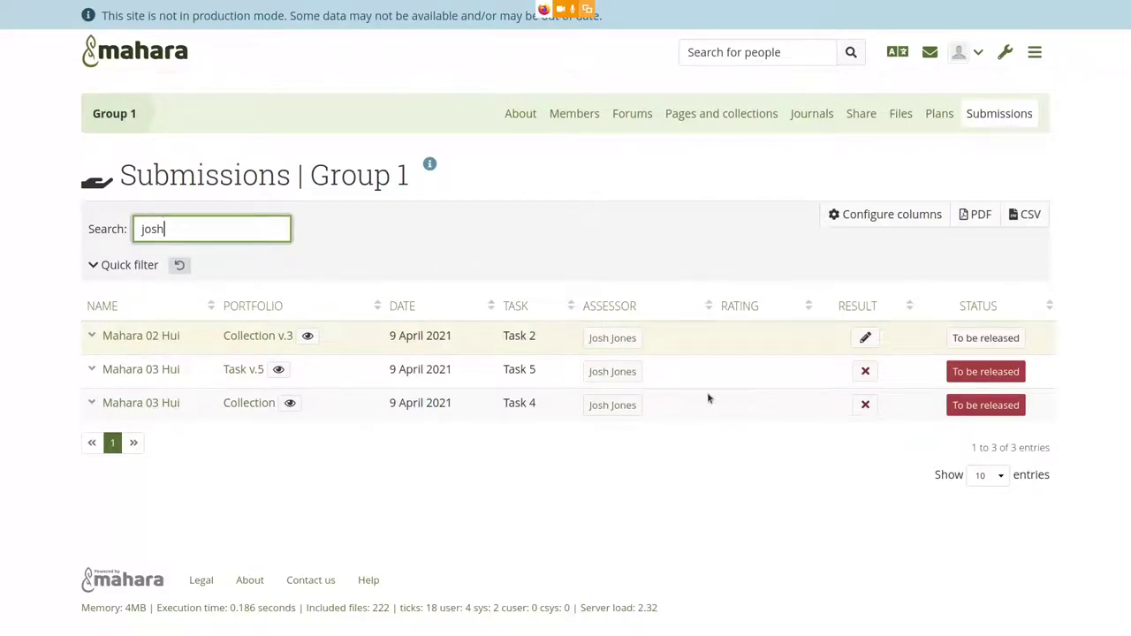
{"action": "left_click", "coordinate": [98, 265]}
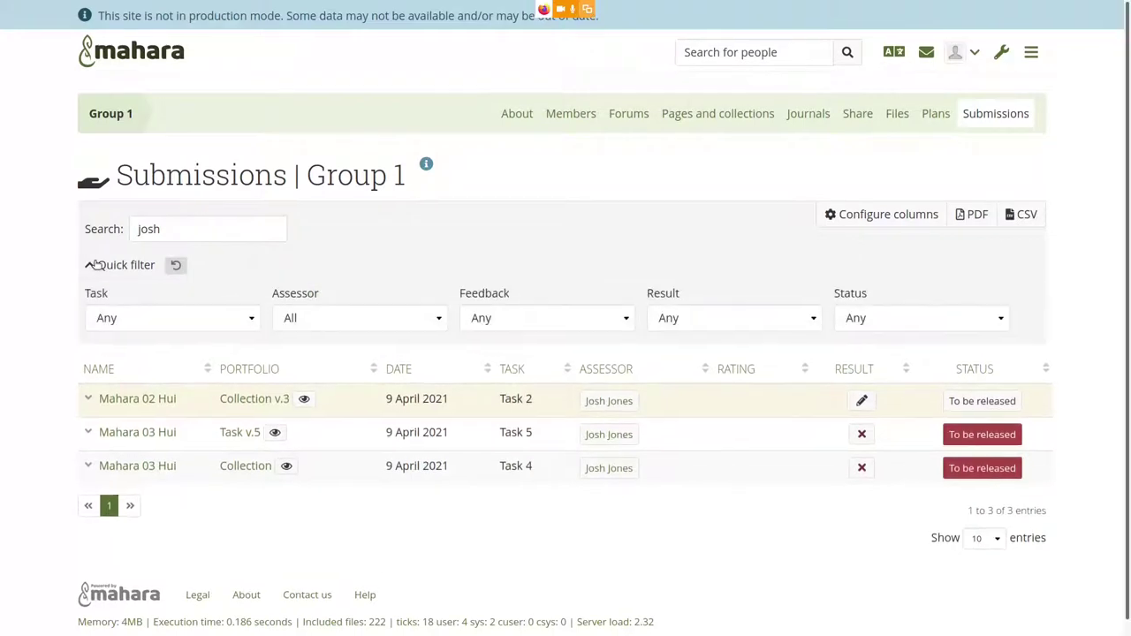
{"action": "scroll", "coordinate": [541, 197], "scroll_direction": "down", "scroll_amount": 1}
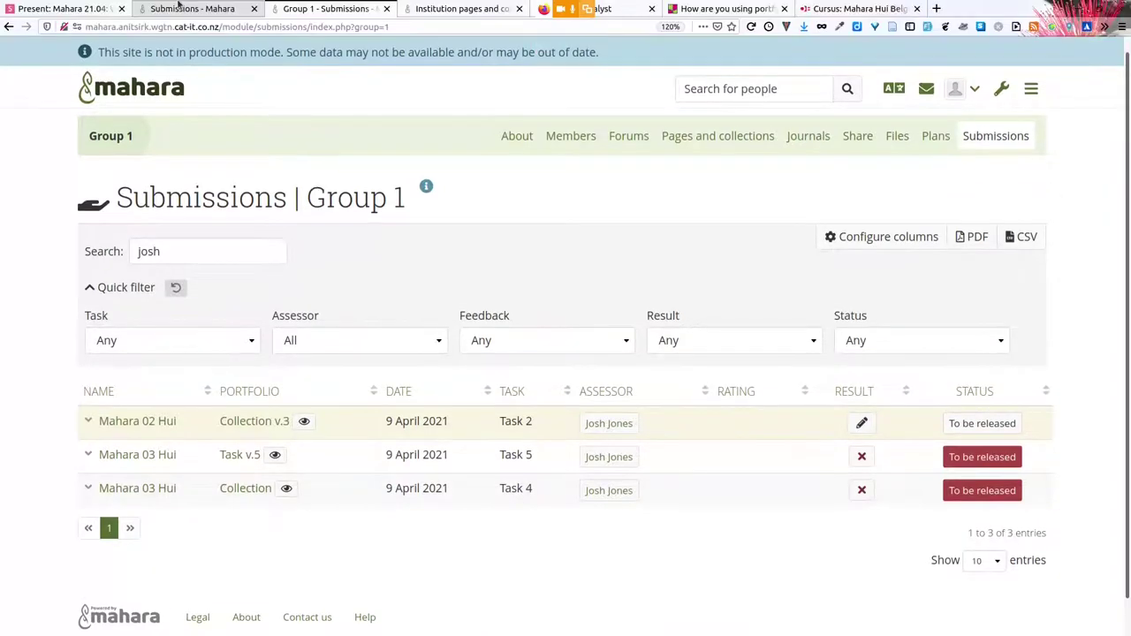
- Switch to the overall Submissions page covering all groups and check its place in the main navigation
{"action": "left_click", "coordinate": [179, 9]}
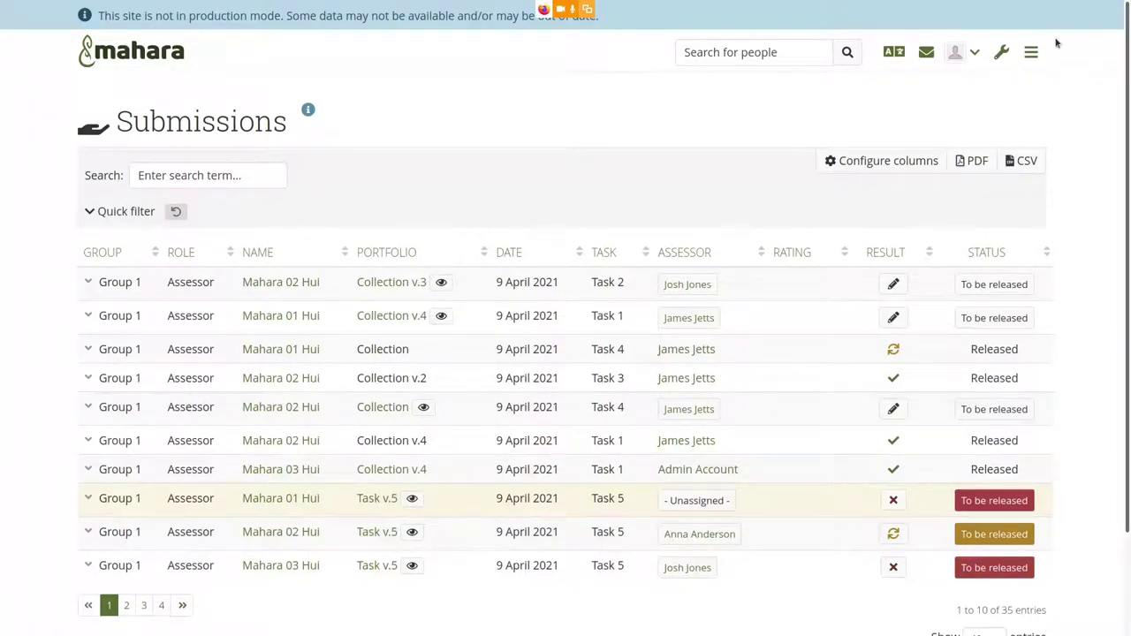
{"action": "left_click", "coordinate": [1031, 52]}
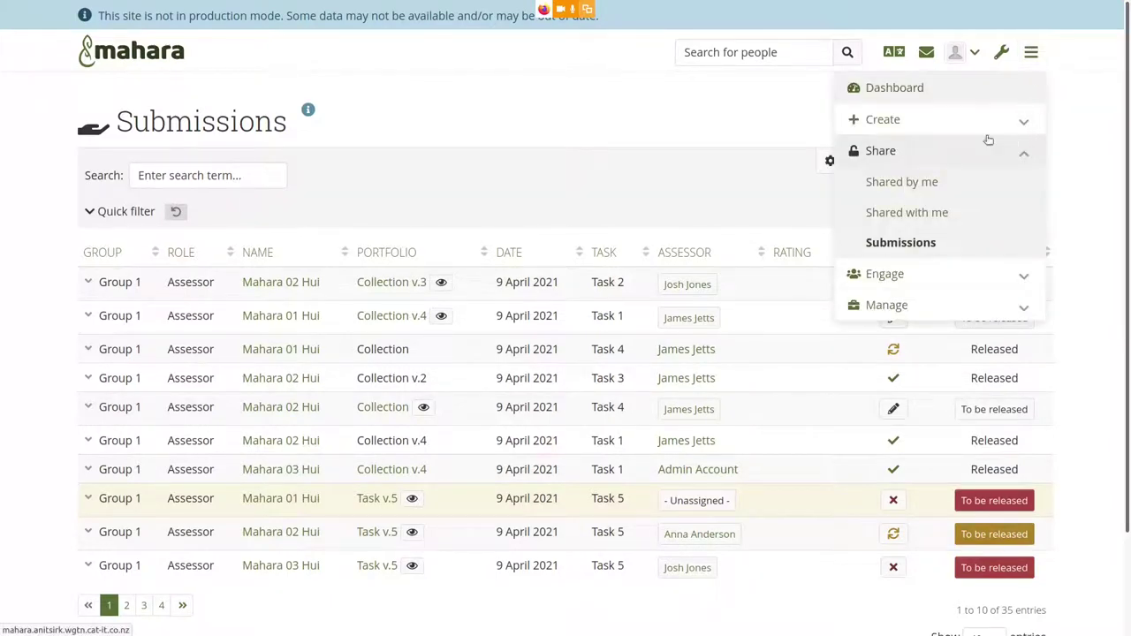
{"action": "left_click", "coordinate": [1109, 307]}
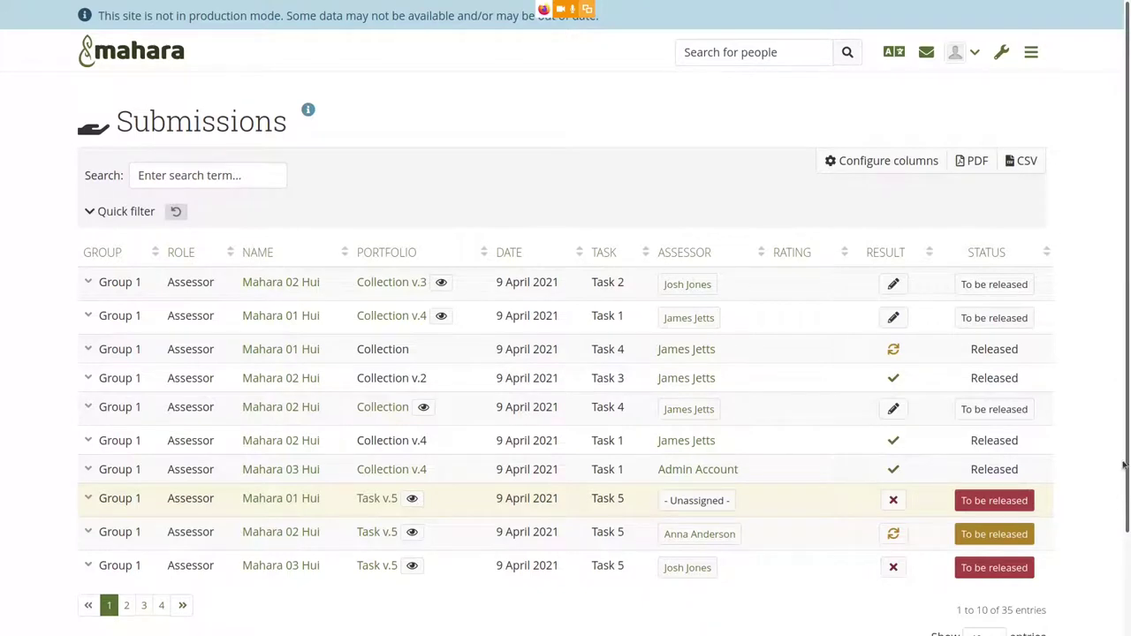
- Go to the institution pages and collections and open the "internship reflection" page for editing
{"action": "mouse_move", "coordinate": [884, 5]}
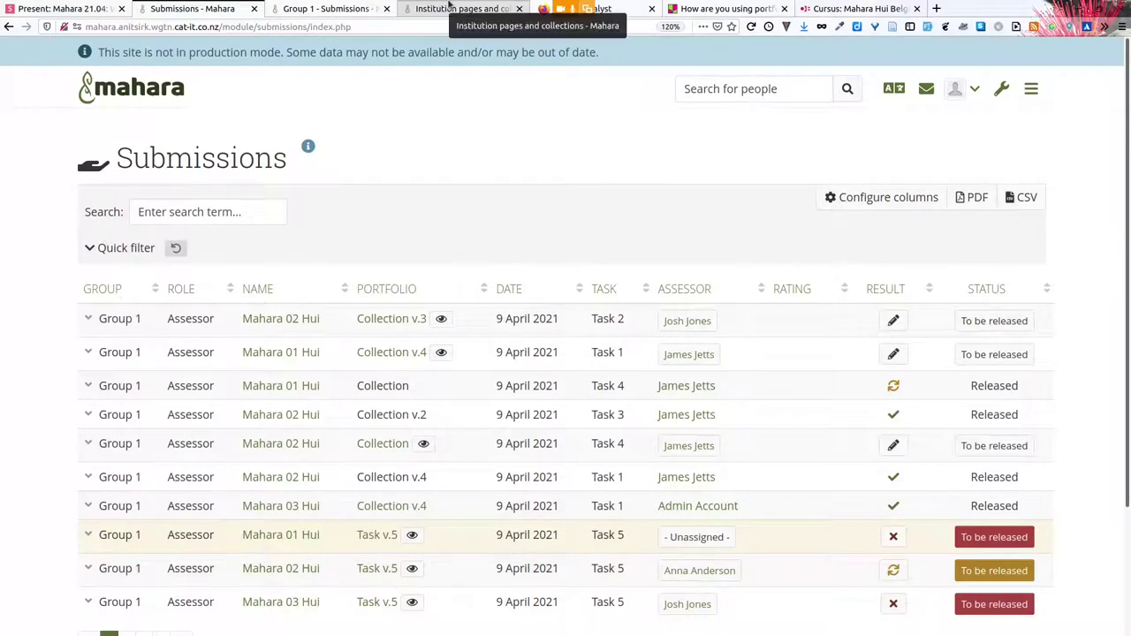
{"action": "left_click", "coordinate": [455, 9]}
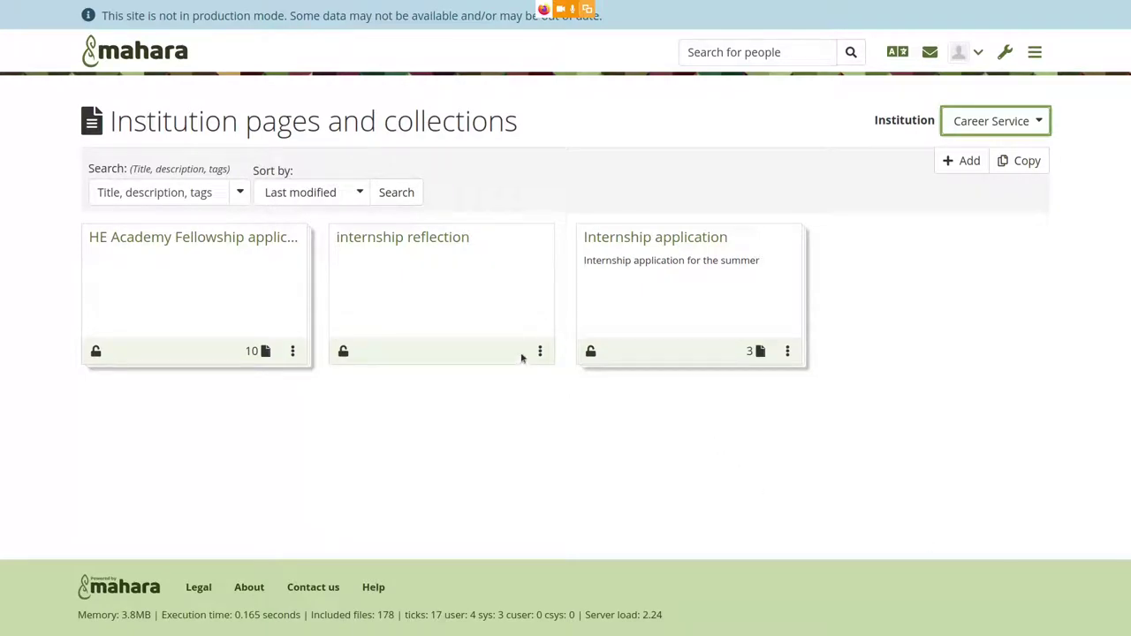
{"action": "left_click", "coordinate": [539, 352]}
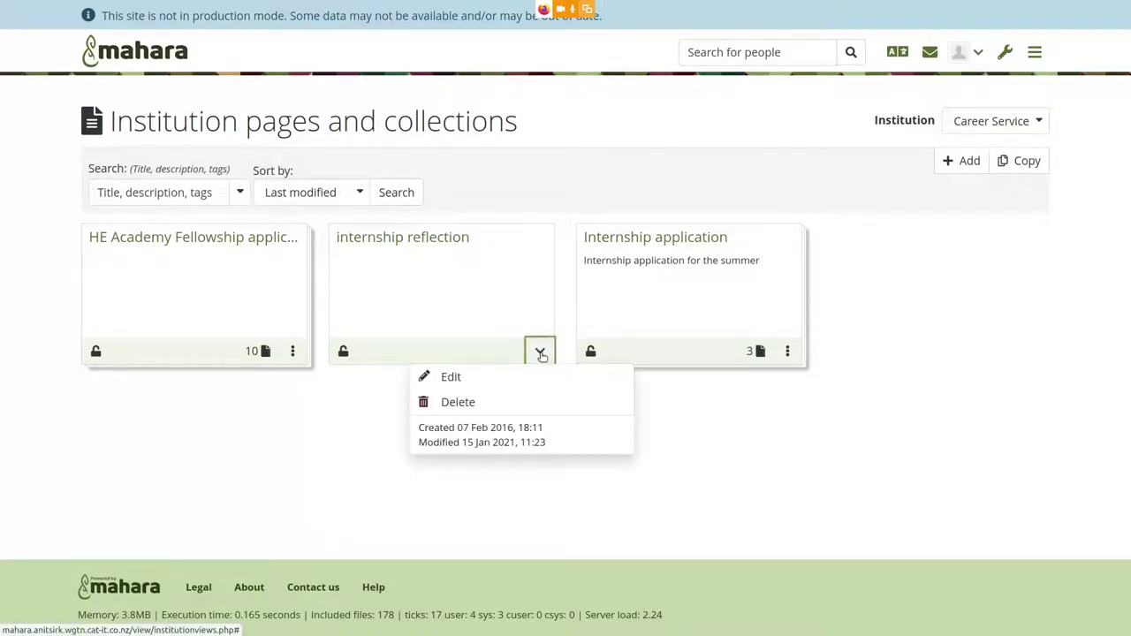
{"action": "left_click", "coordinate": [474, 378]}
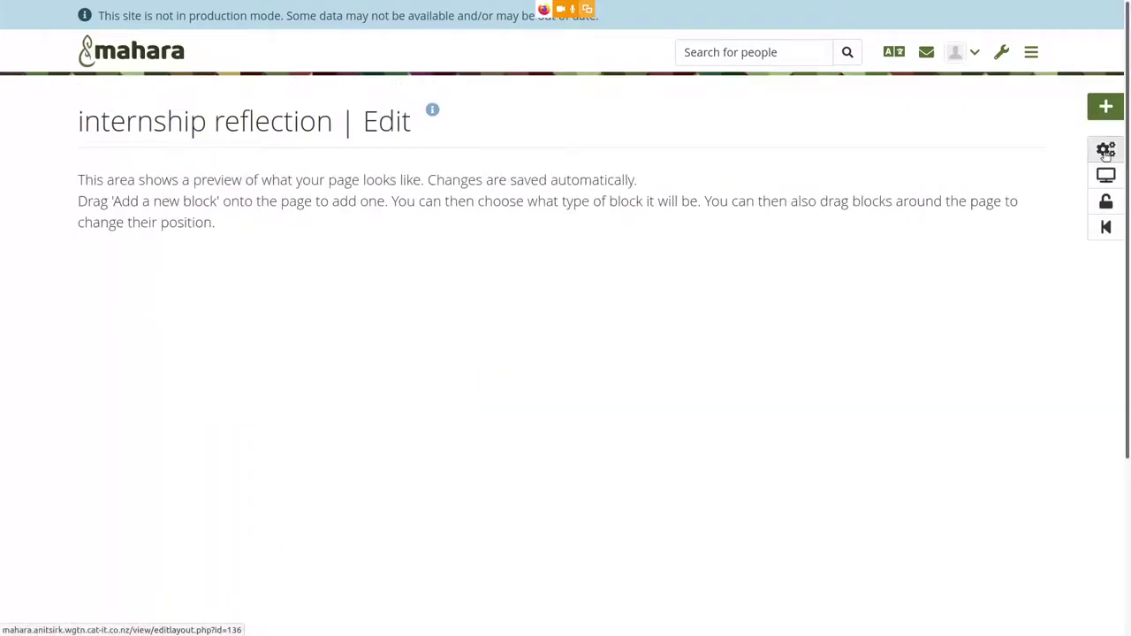
- Set Template to Yes in the advanced settings of the "internship reflection" page
{"action": "left_click", "coordinate": [1105, 150]}
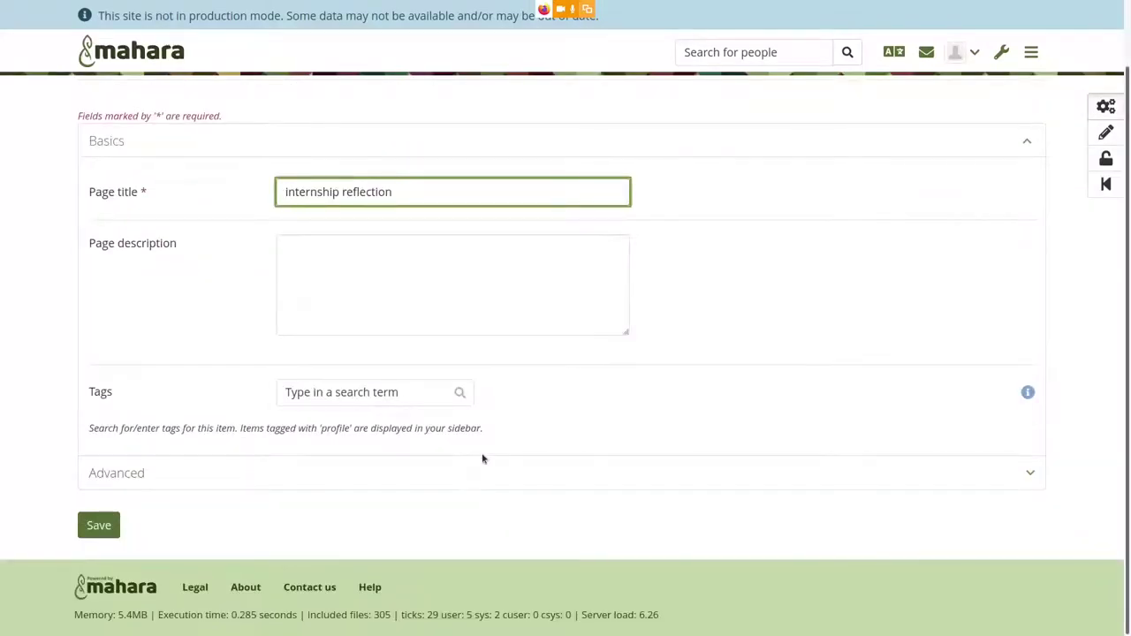
{"action": "left_click", "coordinate": [478, 480]}
{"action": "scroll", "coordinate": [480, 481], "scroll_direction": "down", "scroll_amount": 2}
{"action": "scroll", "coordinate": [480, 481], "scroll_direction": "down", "scroll_amount": 6}
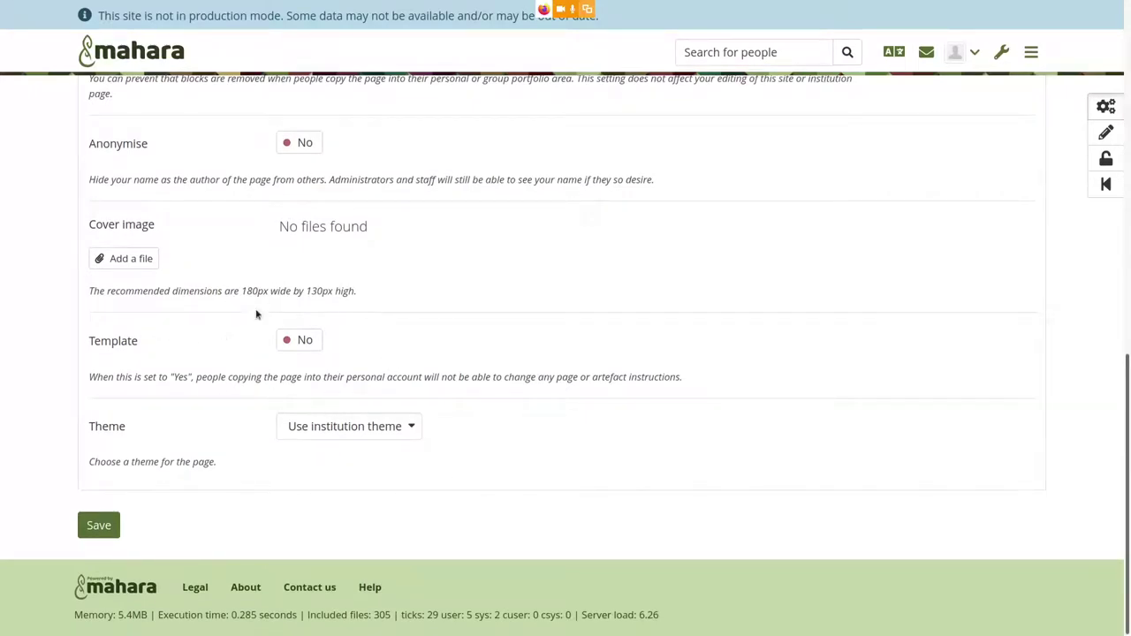
{"action": "left_click", "coordinate": [304, 340]}
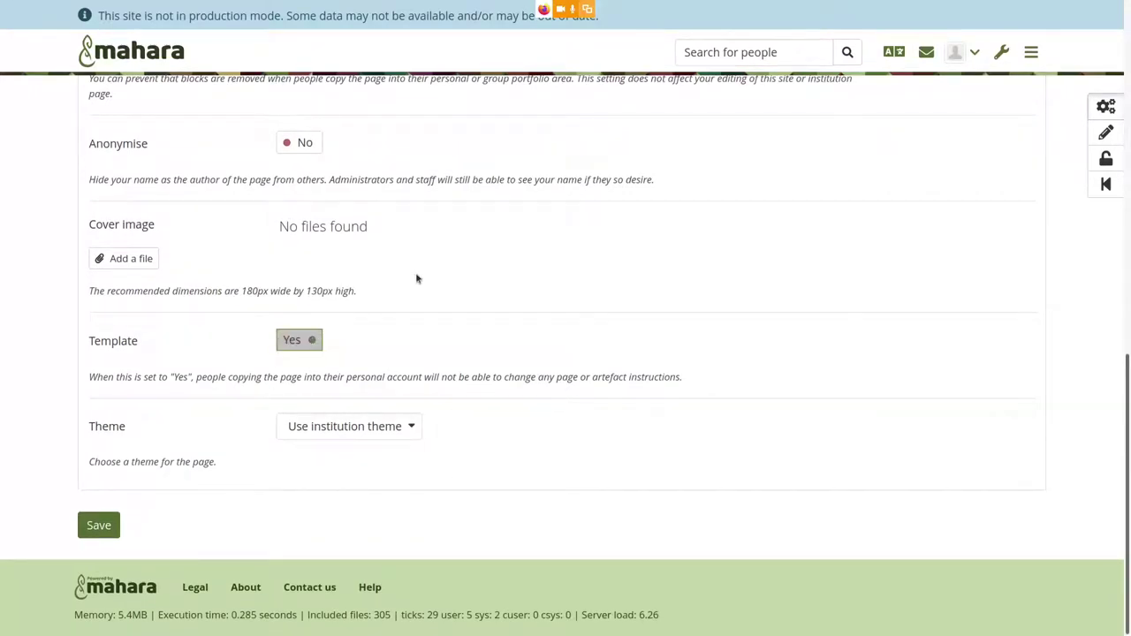
- Enter "Instructions" as the page's instructions and save the page settings
{"action": "scroll", "coordinate": [415, 274], "scroll_direction": "up", "scroll_amount": 4}
{"action": "scroll", "coordinate": [417, 279], "scroll_direction": "up", "scroll_amount": 1}
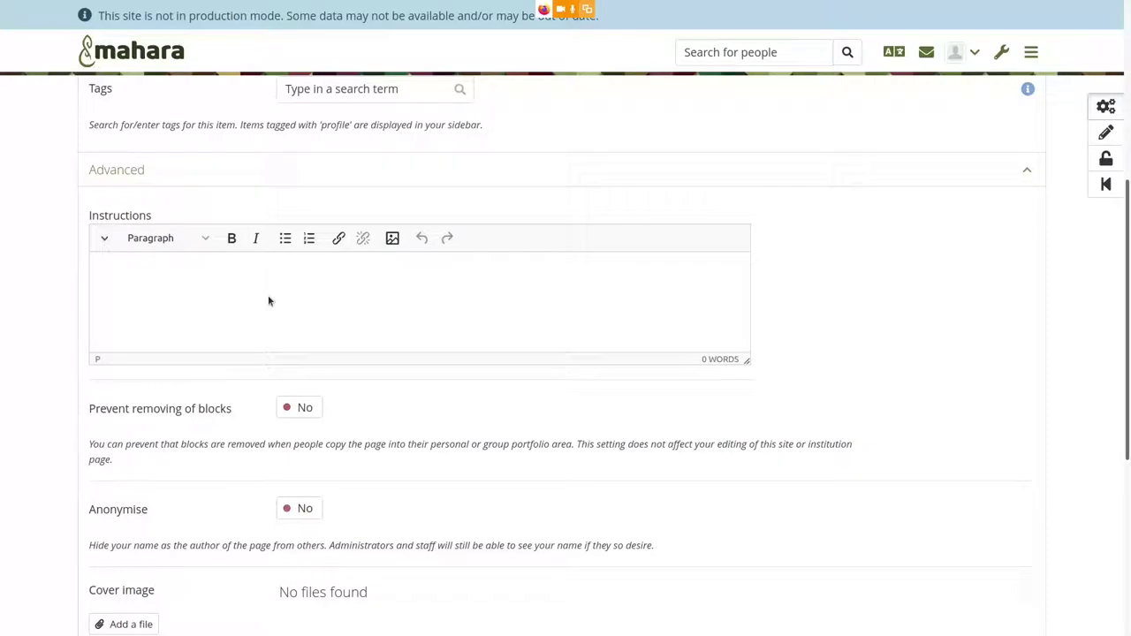
{"action": "type", "text": "Instructions"}
{"action": "scroll", "coordinate": [231, 567], "scroll_direction": "down", "scroll_amount": 3}
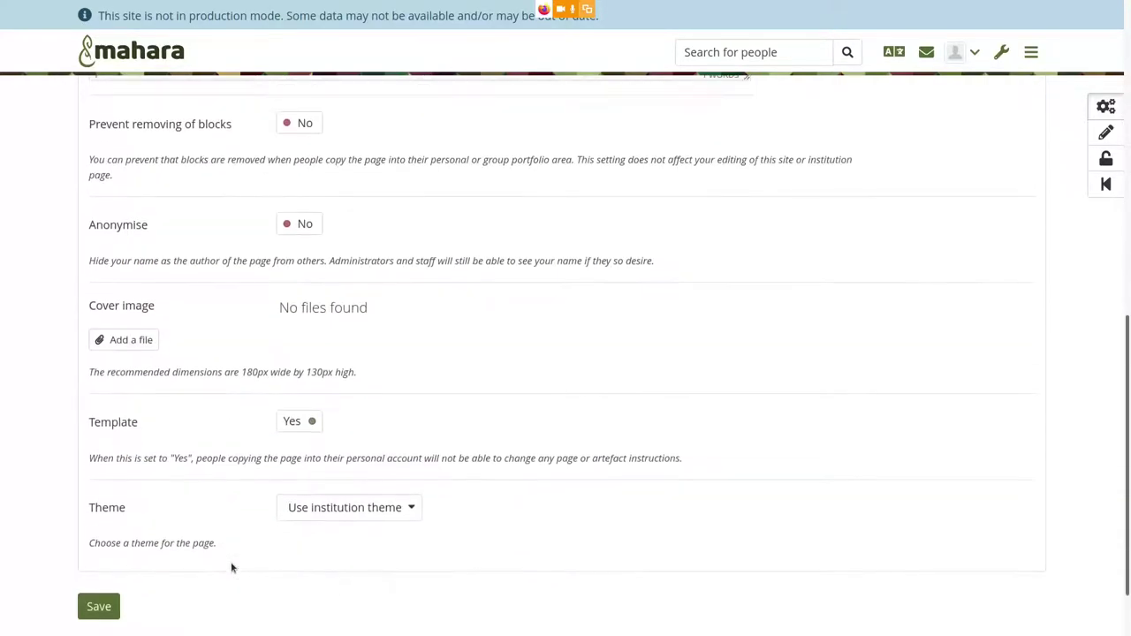
{"action": "left_click", "coordinate": [98, 608]}
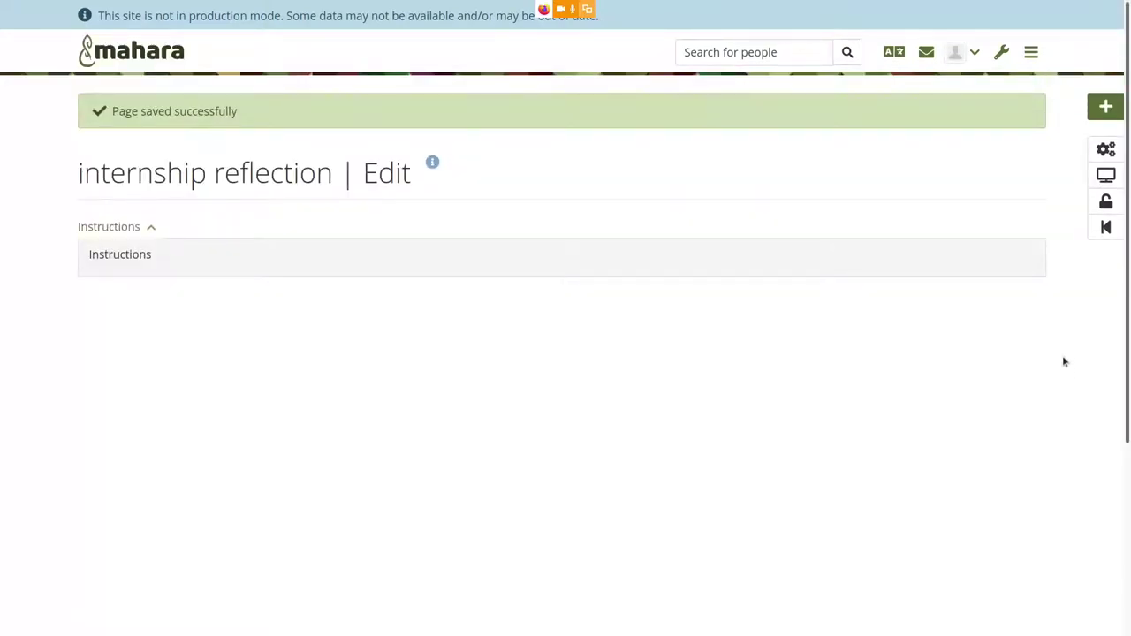
- Add a Text block below the page instructions and title it "Assignment"
{"action": "left_click_drag", "start_coordinate": [850, 316], "coordinate": [747, 368]}
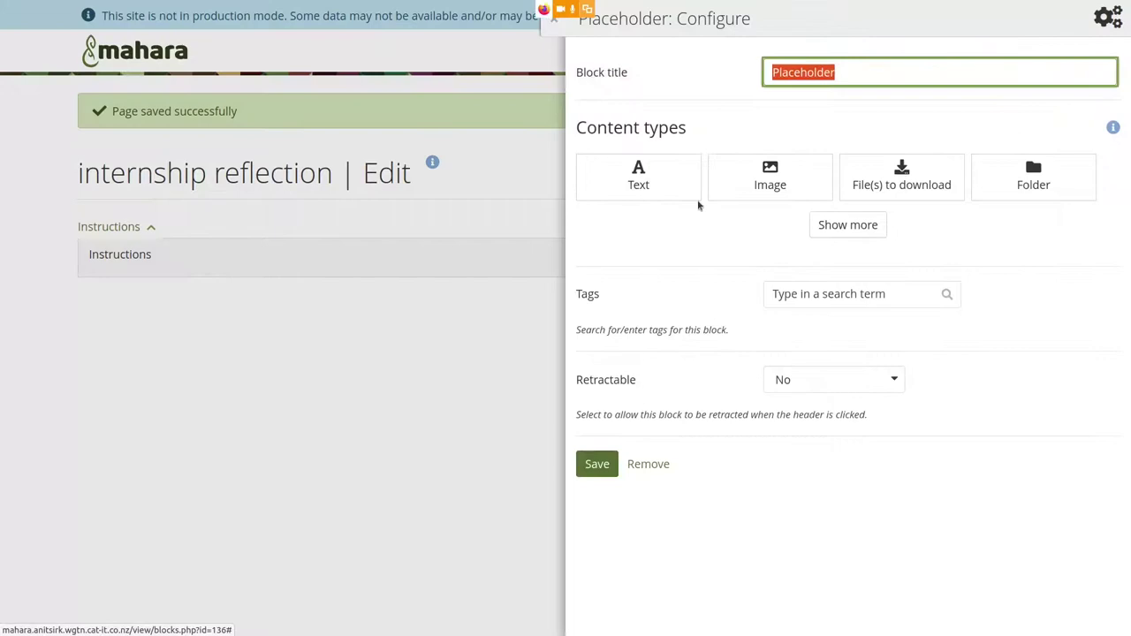
{"action": "left_click", "coordinate": [638, 179]}
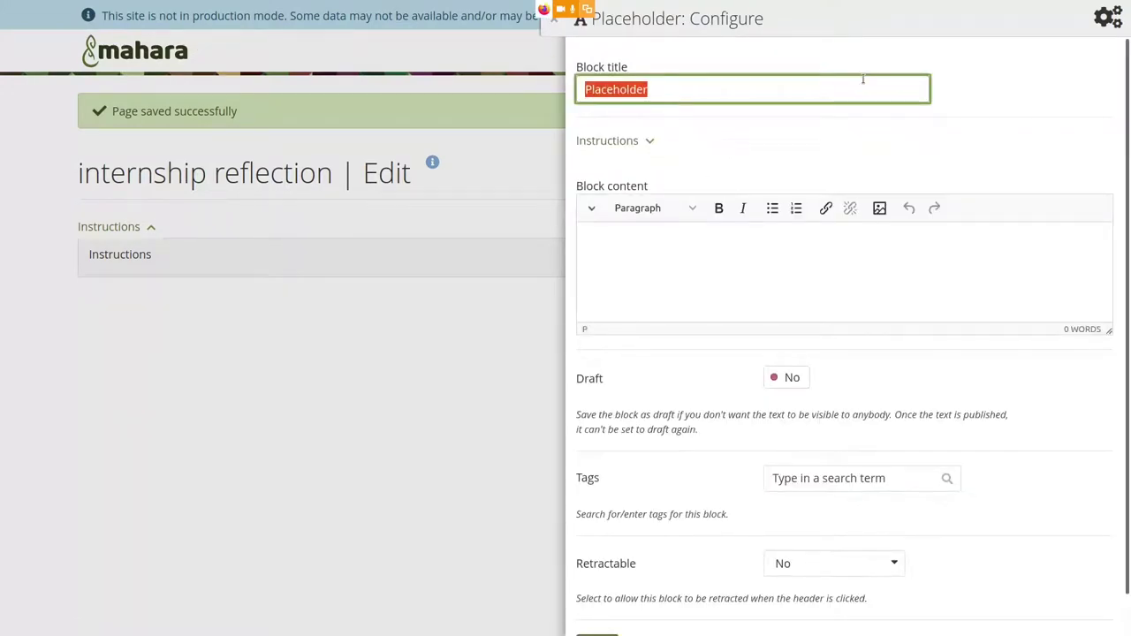
{"action": "type", "text": "Assignment"}
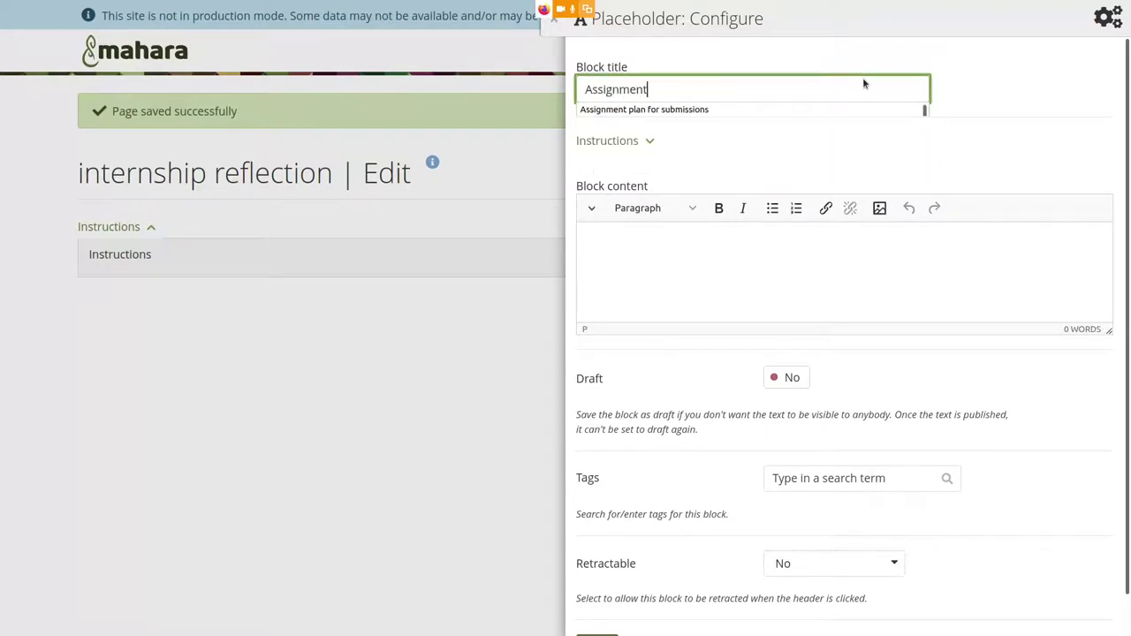
- Enter "New instructions" as the Assignment block's instructions, leave its content empty, and save the block
{"action": "left_click", "coordinate": [607, 141]}
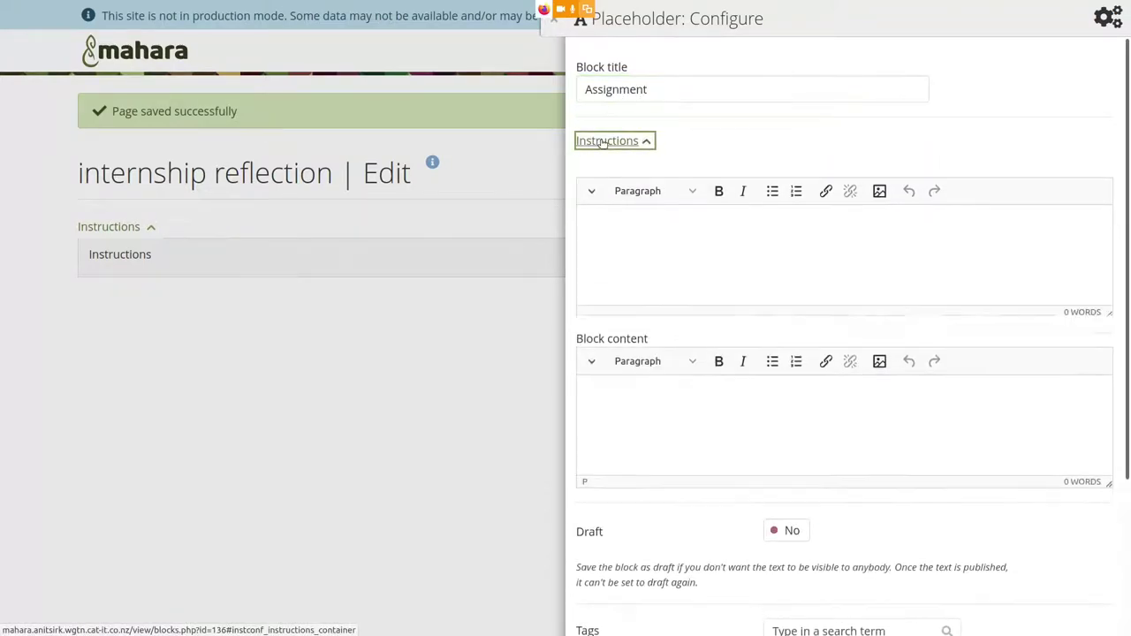
{"action": "left_click", "coordinate": [613, 237]}
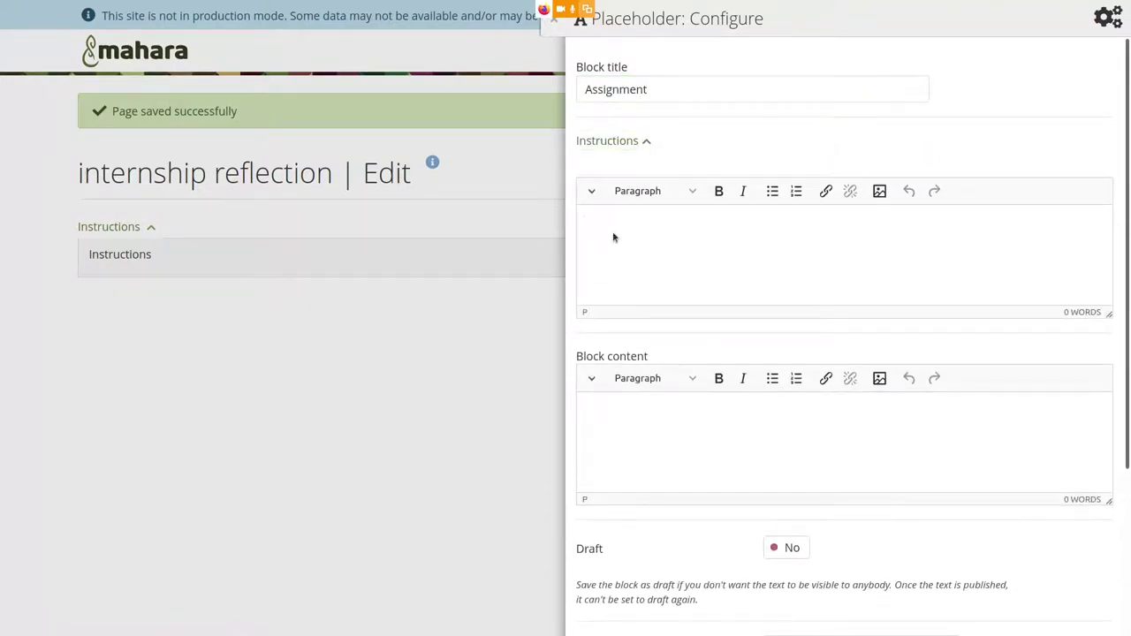
{"action": "type", "text": "New instructions"}
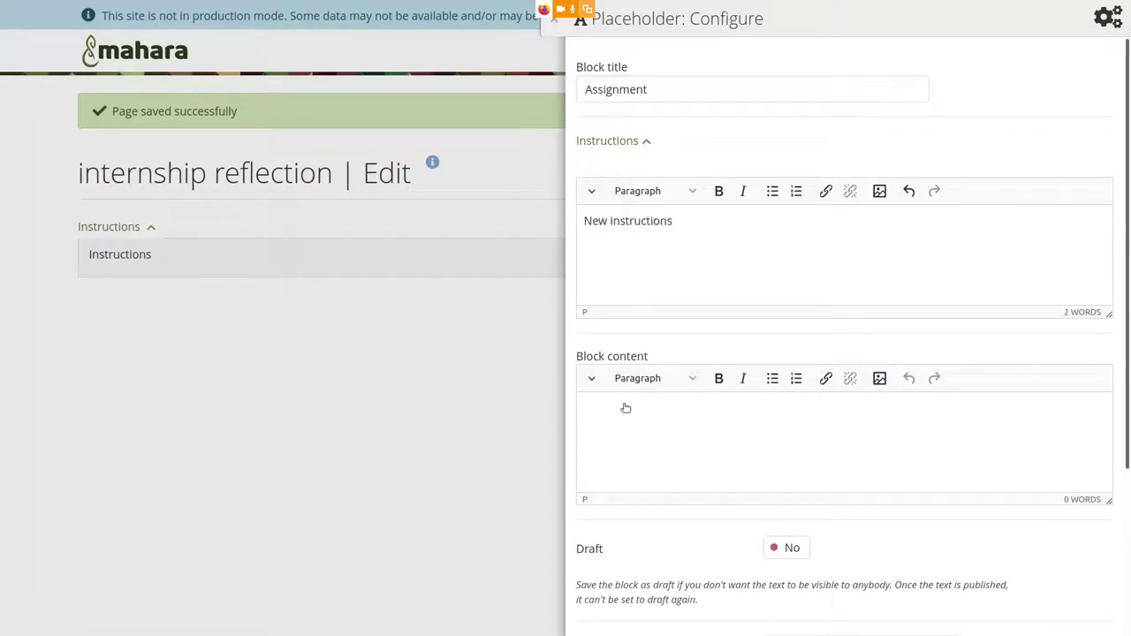
{"action": "left_click", "coordinate": [621, 444]}
{"action": "scroll", "coordinate": [621, 444], "scroll_direction": "down", "scroll_amount": 3}
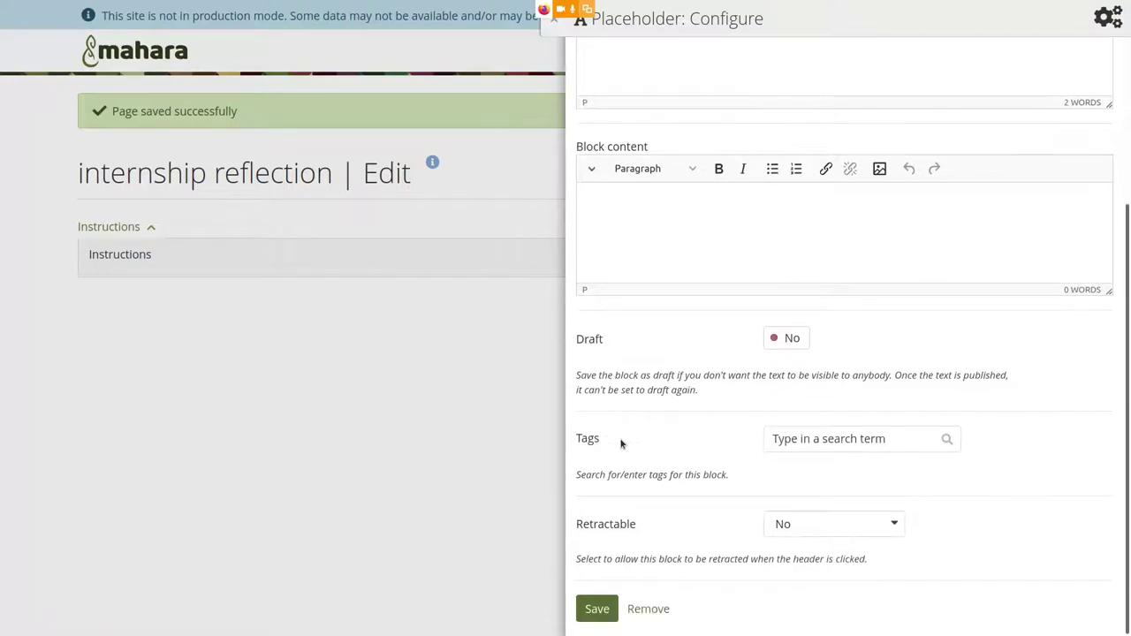
{"action": "left_click", "coordinate": [588, 611]}
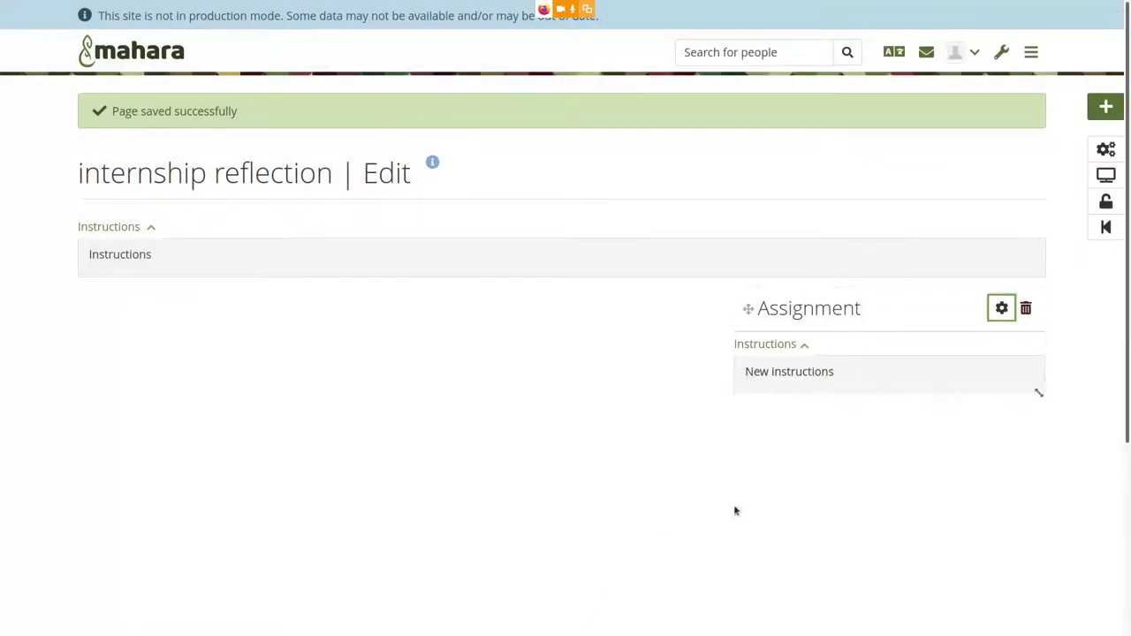
- Return to the institution pages and collections and check which pages the HE Academy Fellowship application collection contains
{"action": "left_click", "coordinate": [1106, 229]}
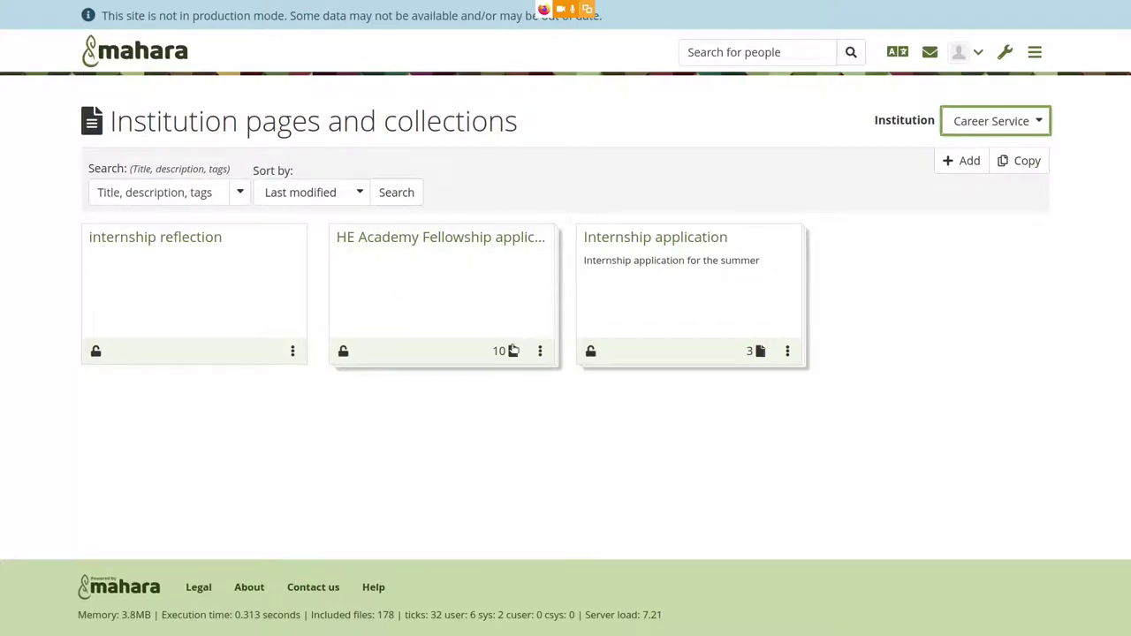
{"action": "left_click", "coordinate": [513, 351]}
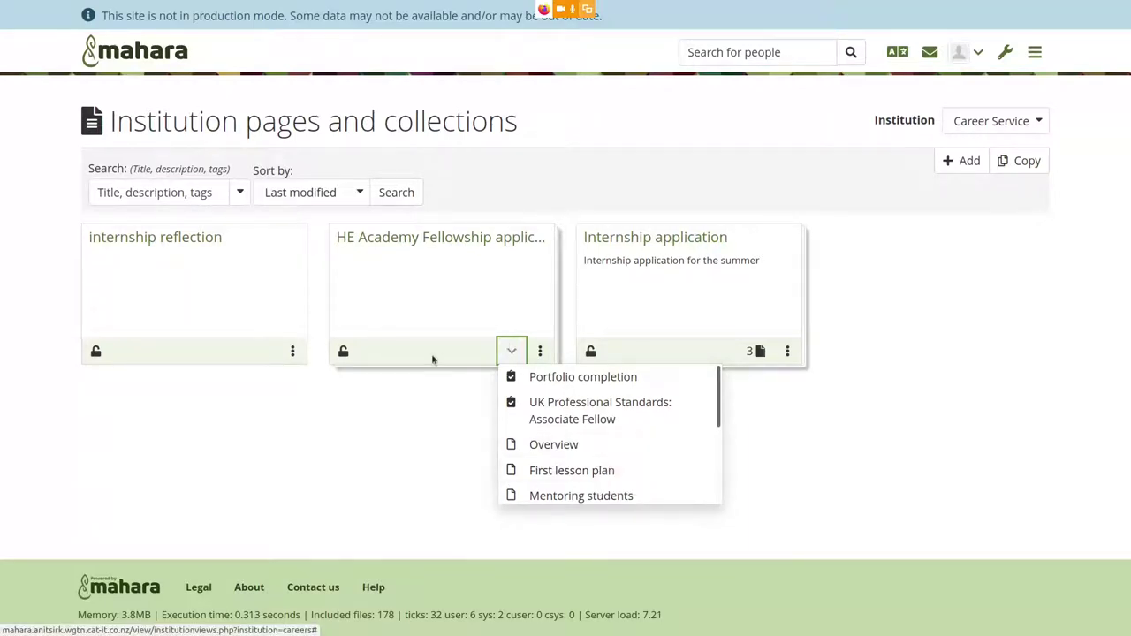
{"action": "left_click", "coordinate": [512, 351]}
- Review the Template and Current auto-copied template settings of the HE Academy Fellowship application collection, and save it without changes
{"action": "left_click", "coordinate": [539, 351]}
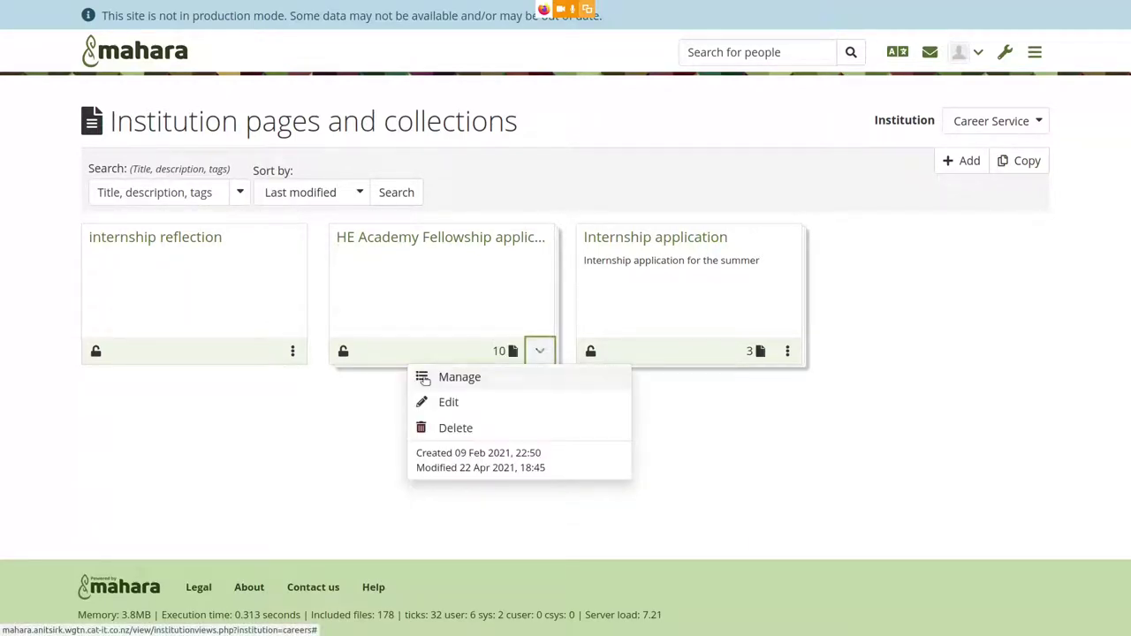
{"action": "left_click", "coordinate": [428, 403]}
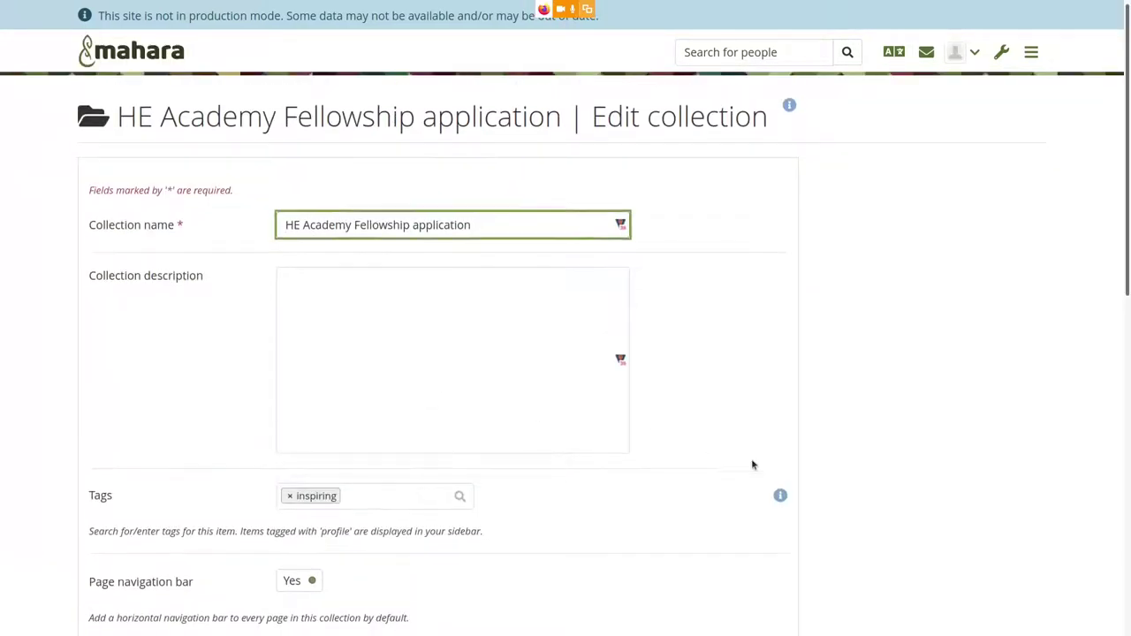
{"action": "scroll", "coordinate": [753, 464], "scroll_direction": "down", "scroll_amount": 5}
{"action": "scroll", "coordinate": [753, 464], "scroll_direction": "down", "scroll_amount": 3}
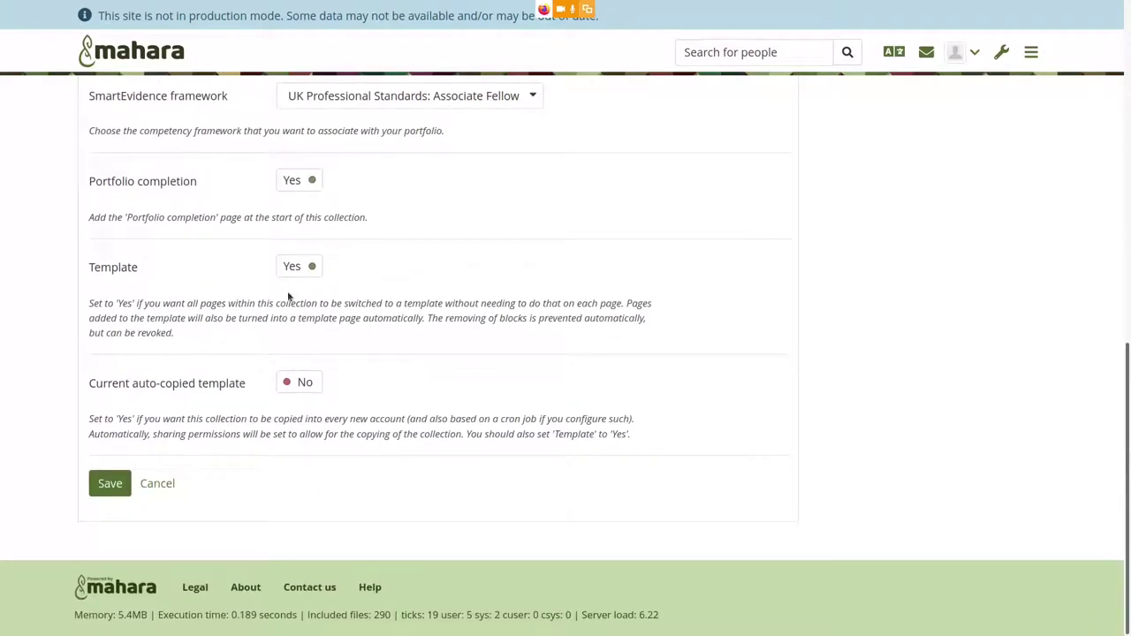
{"action": "left_click_drag", "start_coordinate": [86, 270], "coordinate": [138, 270]}
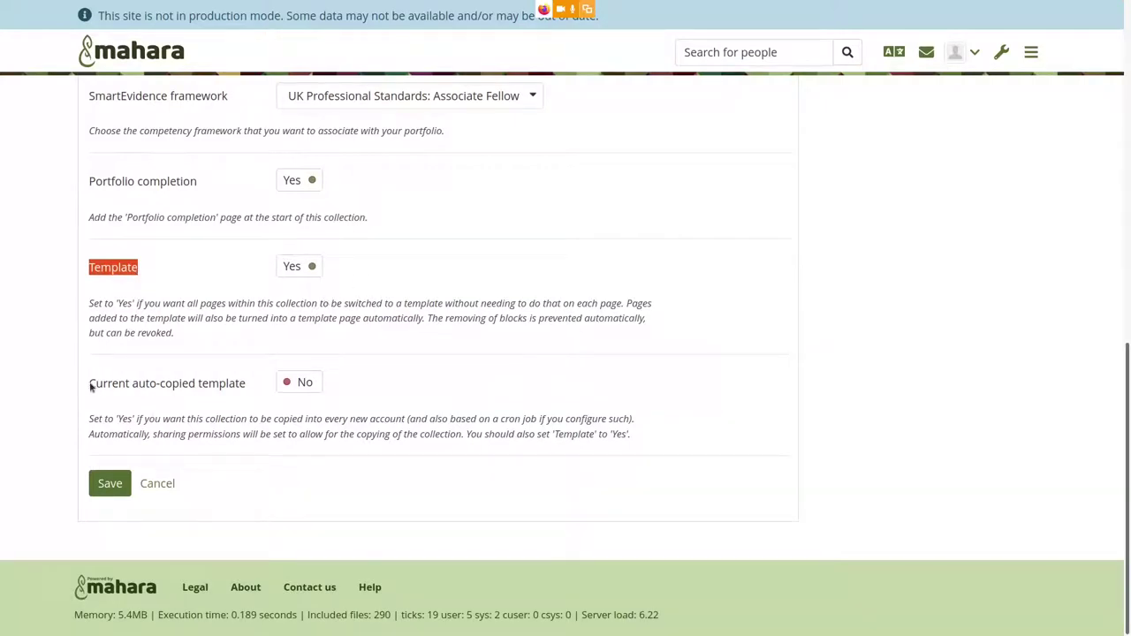
{"action": "left_click_drag", "start_coordinate": [89, 387], "coordinate": [246, 382]}
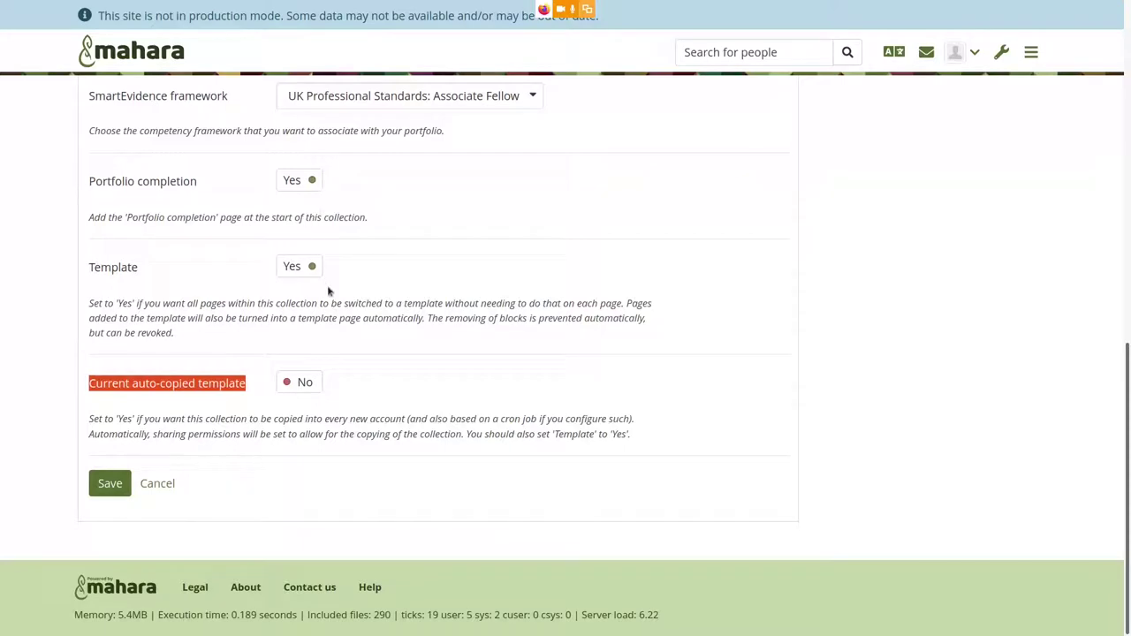
{"action": "left_click", "coordinate": [107, 484]}
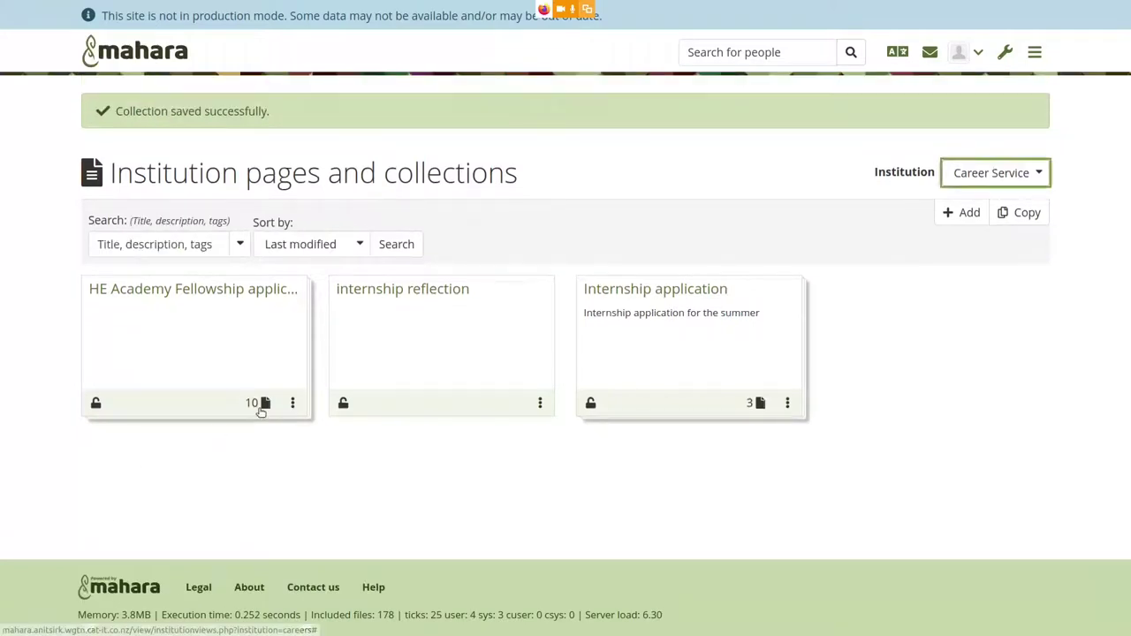
- Open the collection's Overview page for editing and examine the Prevent removing of blocks option in its advanced settings
{"action": "left_click", "coordinate": [262, 412]}
{"action": "left_click", "coordinate": [283, 499]}
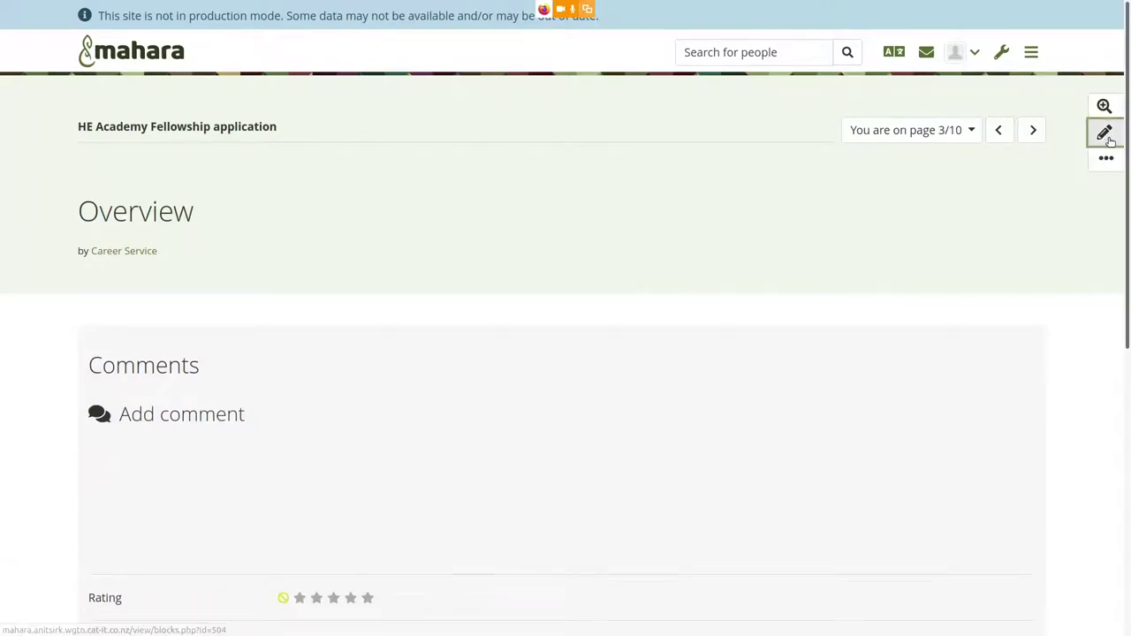
{"action": "left_click", "coordinate": [1104, 132]}
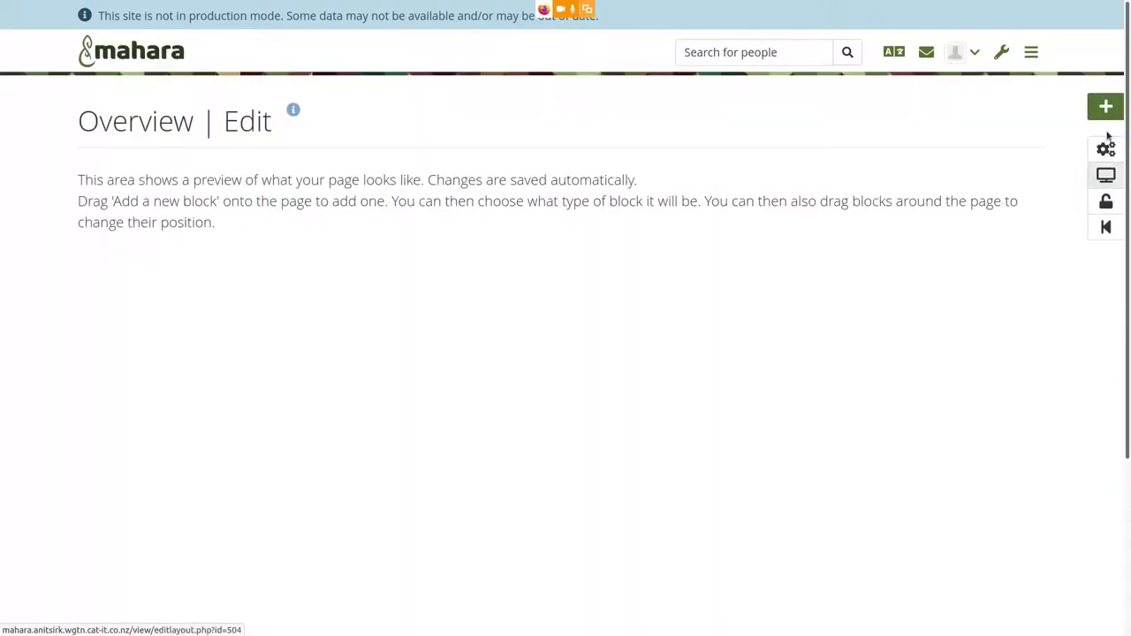
{"action": "left_click", "coordinate": [1106, 150]}
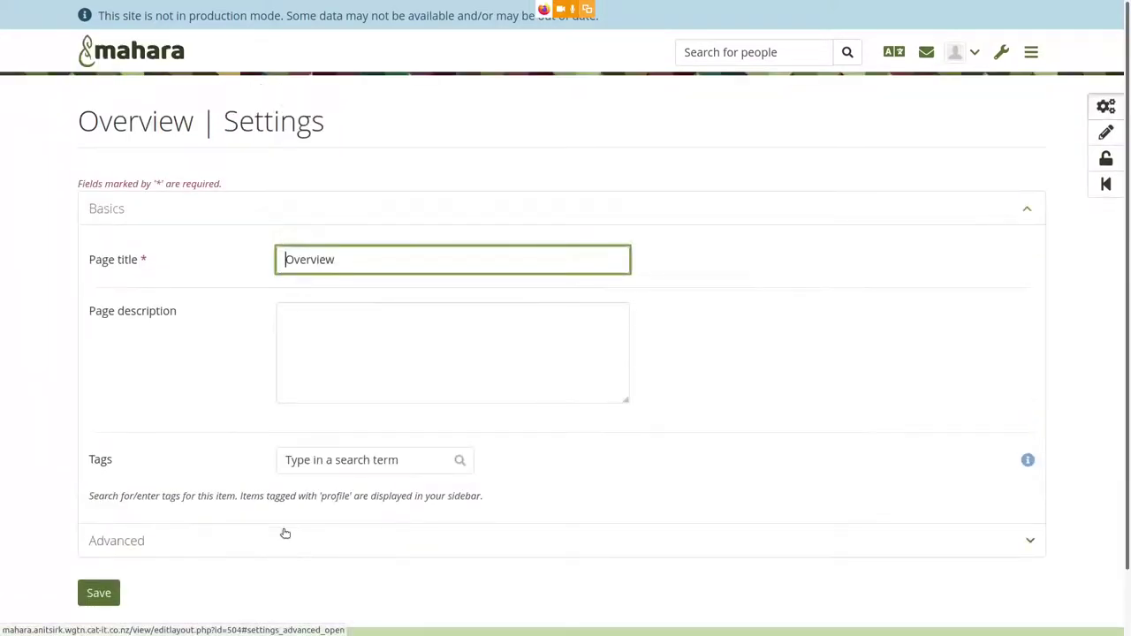
{"action": "left_click", "coordinate": [285, 534]}
{"action": "scroll", "coordinate": [285, 533], "scroll_direction": "down", "scroll_amount": 3}
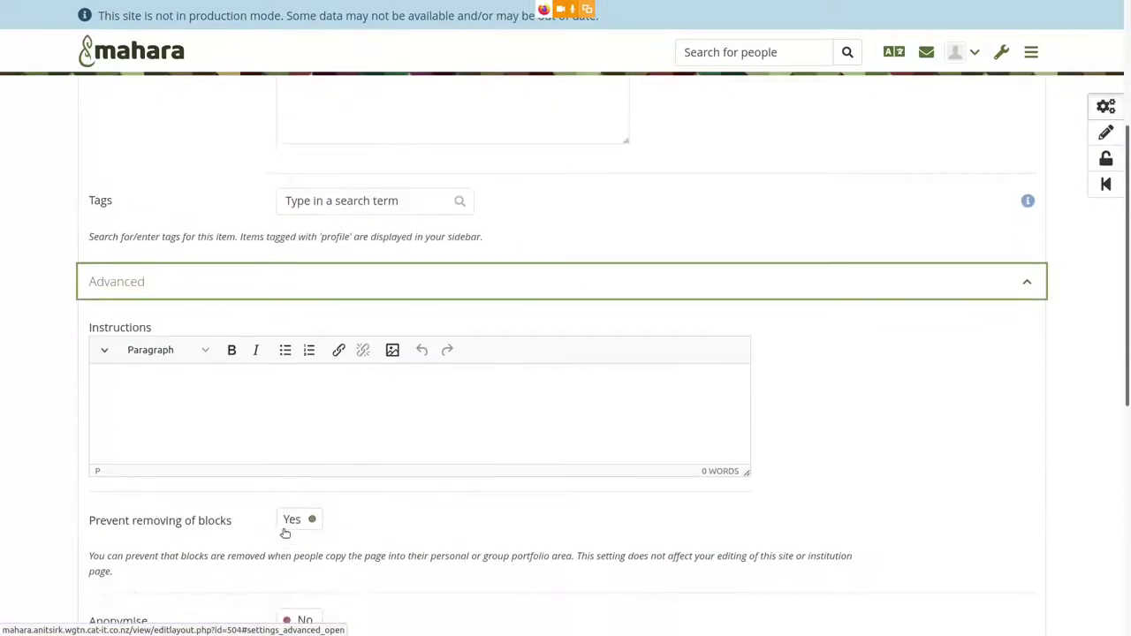
{"action": "scroll", "coordinate": [285, 533], "scroll_direction": "down", "scroll_amount": 4}
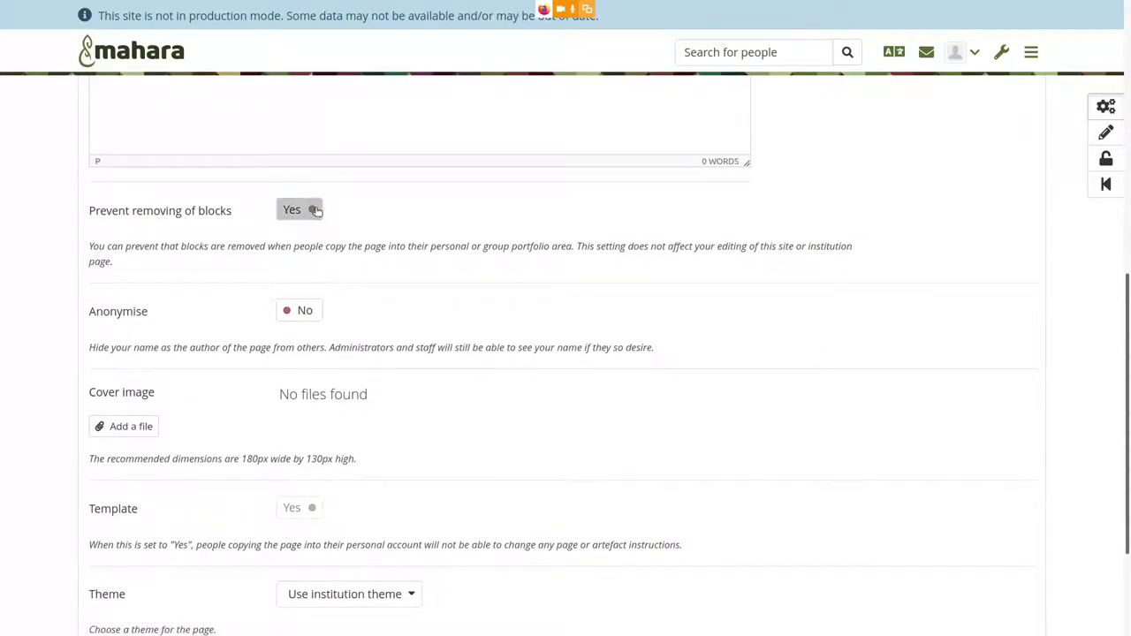
{"action": "left_click_drag", "start_coordinate": [89, 215], "coordinate": [232, 214]}
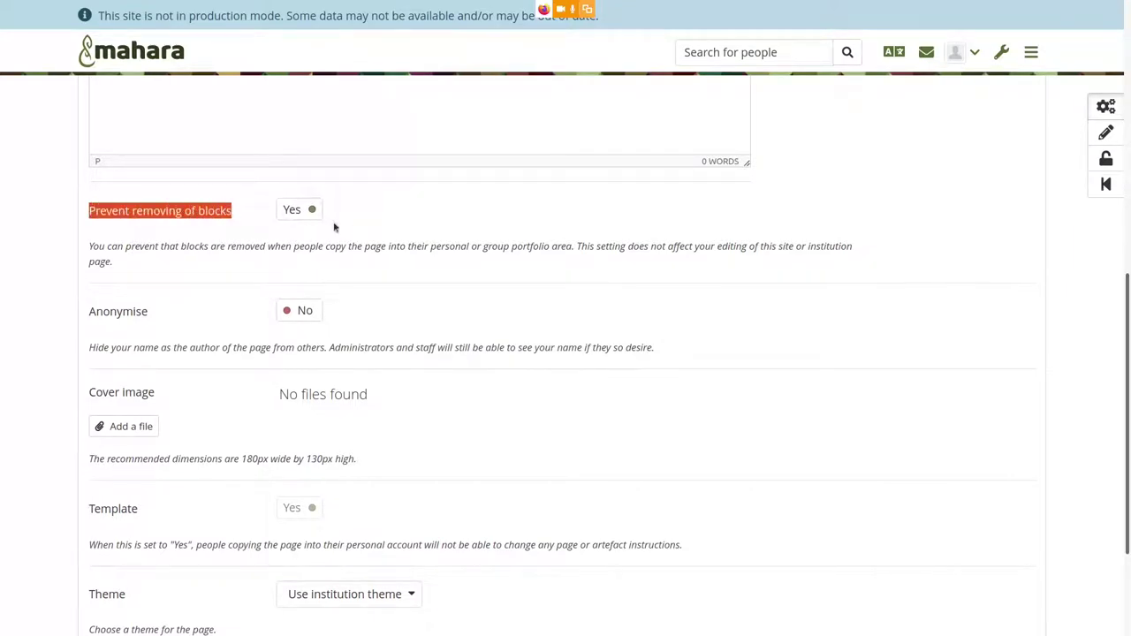
- Add a new block to the Overview page, leave it as an unconfigured placeholder, and return to the institution pages and collections
{"action": "left_click", "coordinate": [1116, 136]}
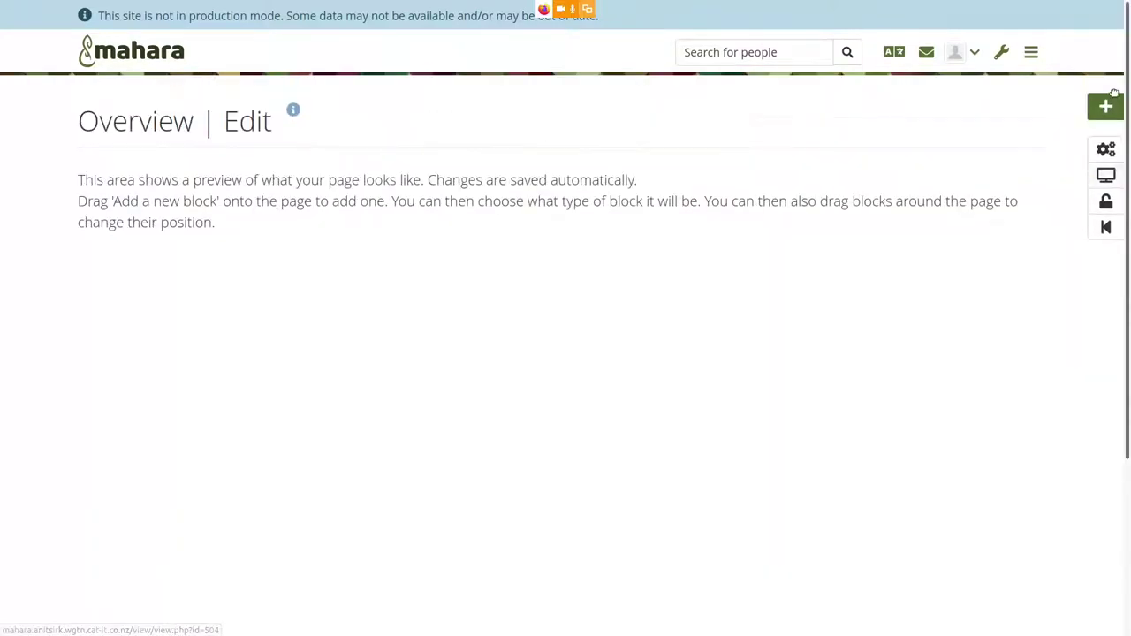
{"action": "left_click_drag", "start_coordinate": [1114, 92], "coordinate": [718, 305]}
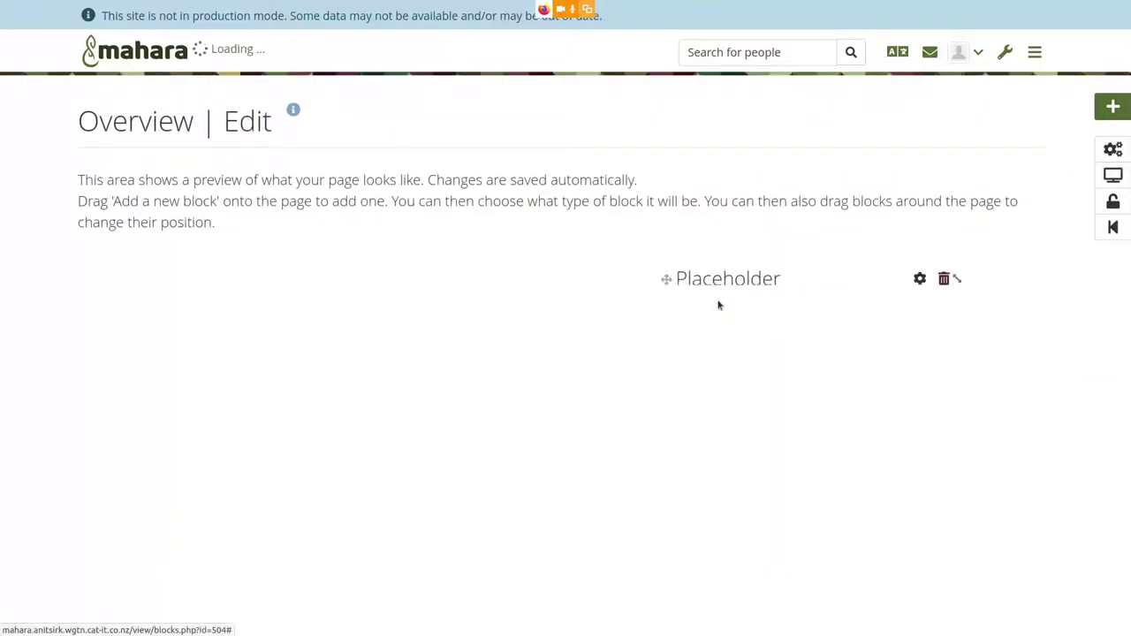
{"action": "left_click", "coordinate": [592, 470]}
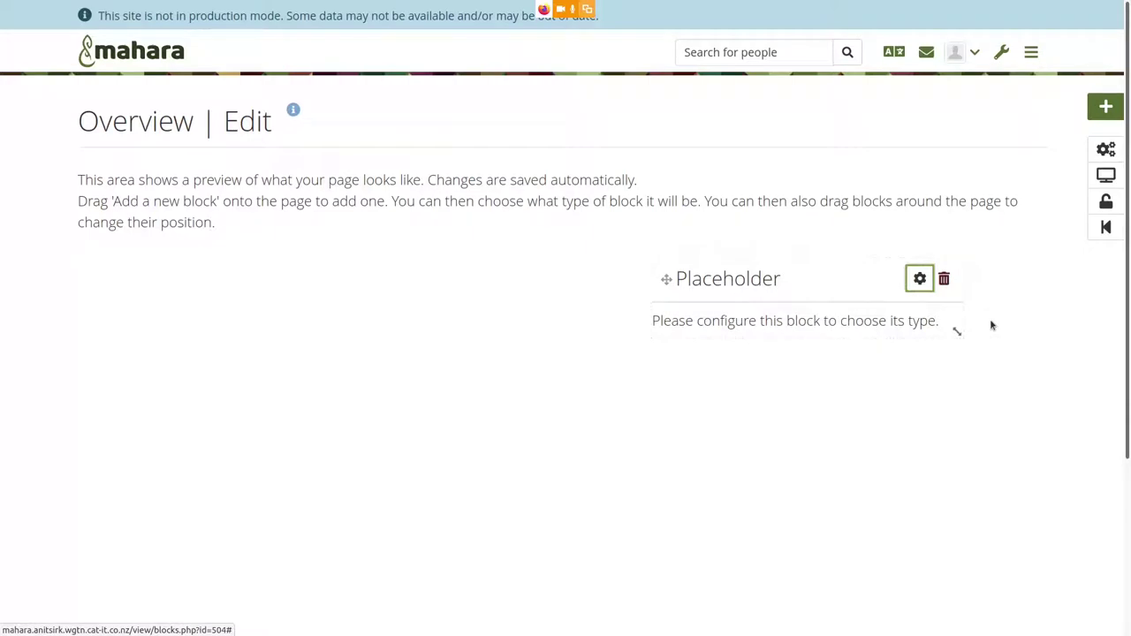
{"action": "left_click", "coordinate": [1106, 228]}
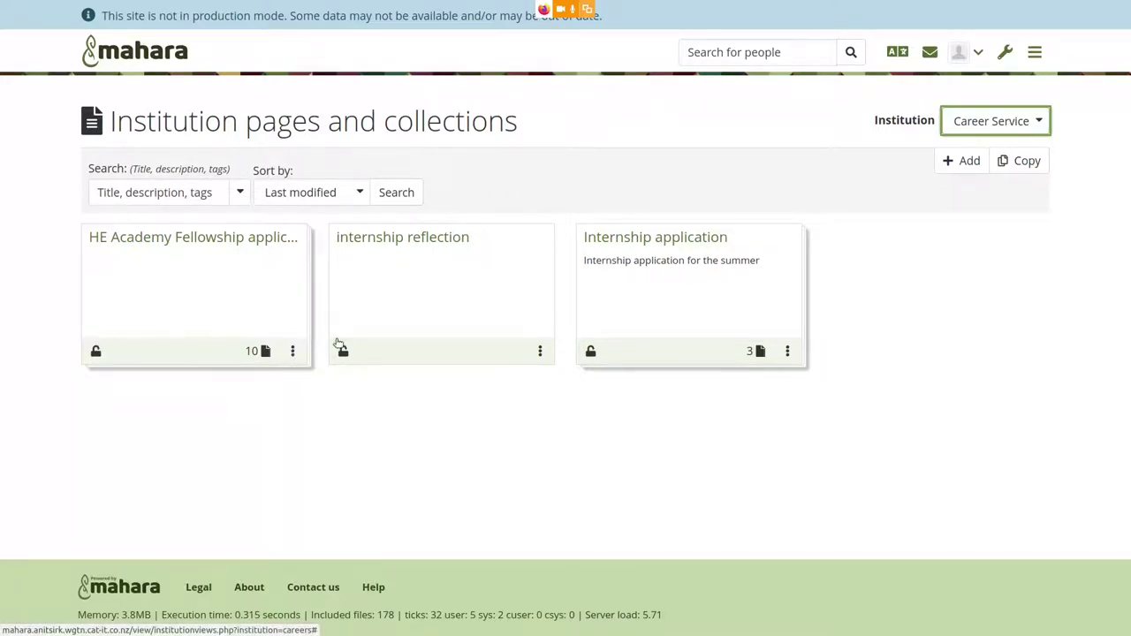
- Set Current auto-copied template to Yes for the HE Academy Fellowship application collection and save the collection
{"action": "left_click", "coordinate": [293, 353]}
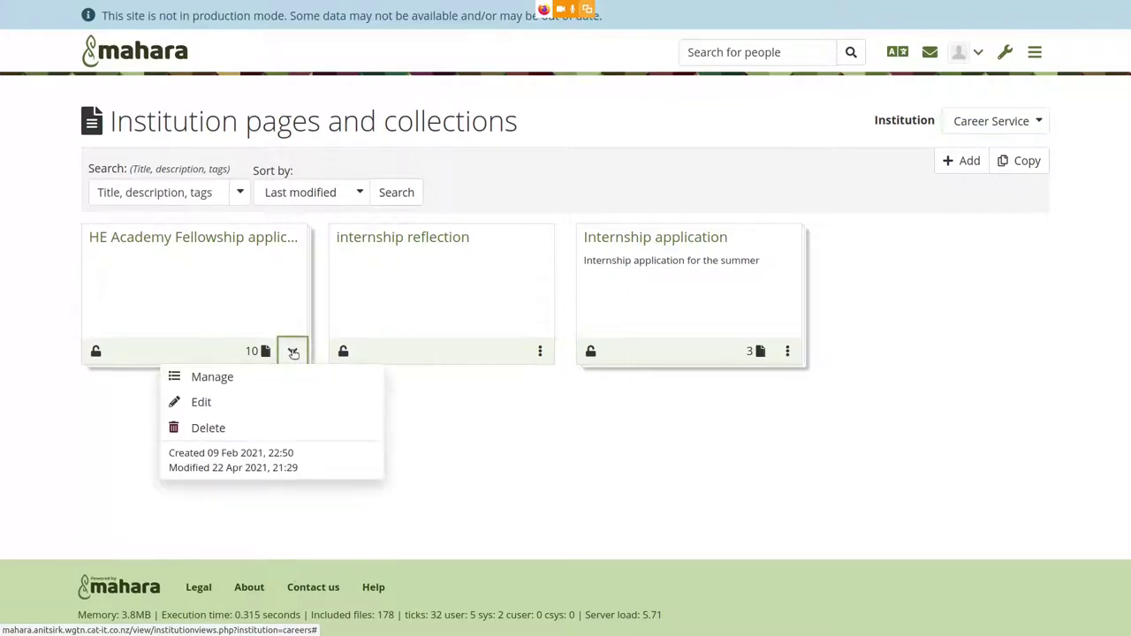
{"action": "left_click", "coordinate": [222, 404]}
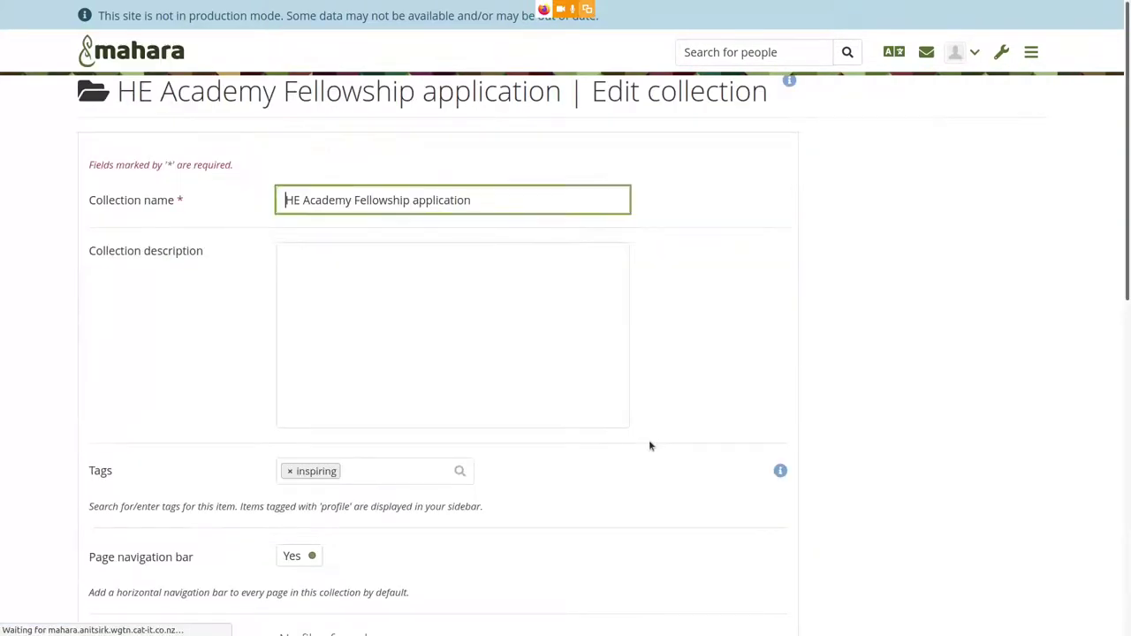
{"action": "scroll", "coordinate": [658, 451], "scroll_direction": "down", "scroll_amount": 8}
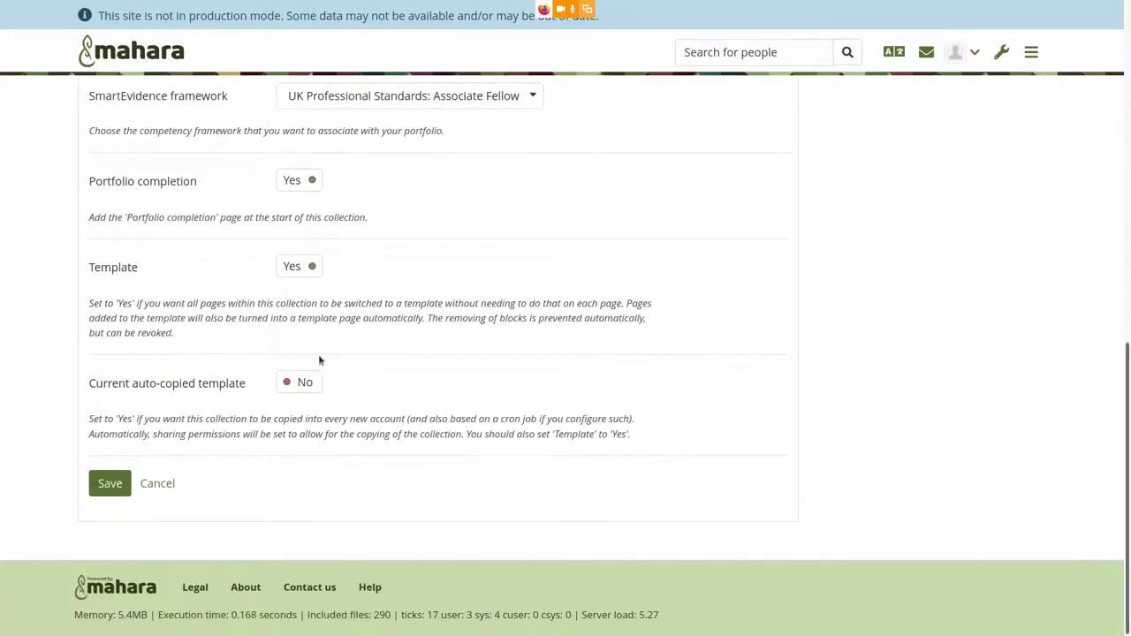
{"action": "left_click", "coordinate": [296, 384]}
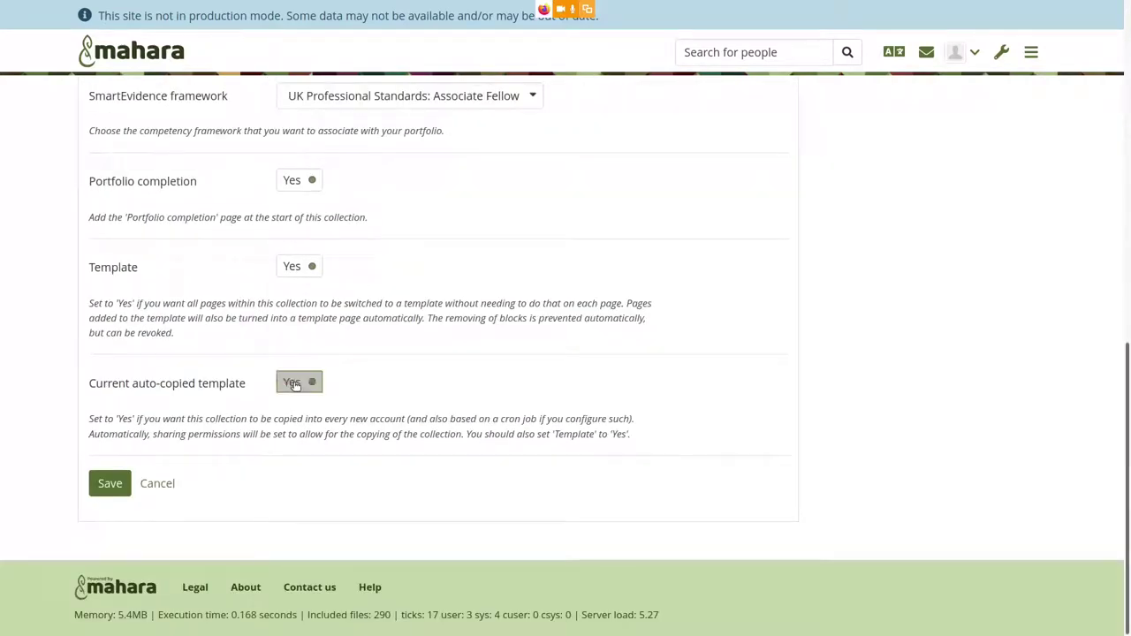
{"action": "left_click", "coordinate": [107, 485]}
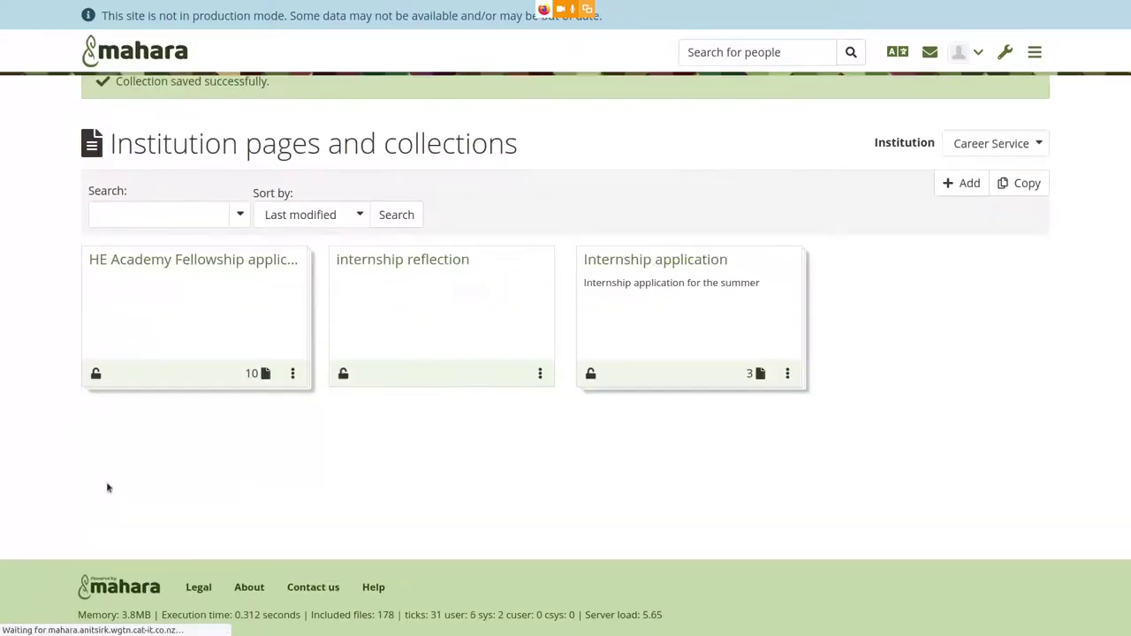
- Review the advanced sharing options and access list of the HE Academy Fellowship application collection, and save them without changes
{"action": "left_click", "coordinate": [96, 402]}
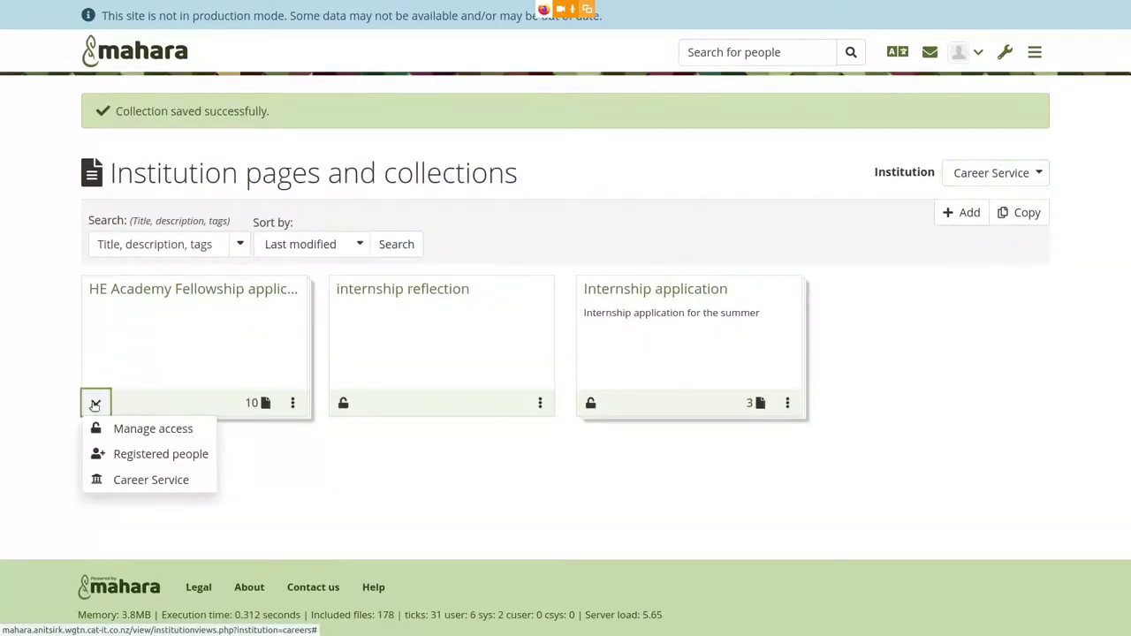
{"action": "left_click", "coordinate": [115, 431]}
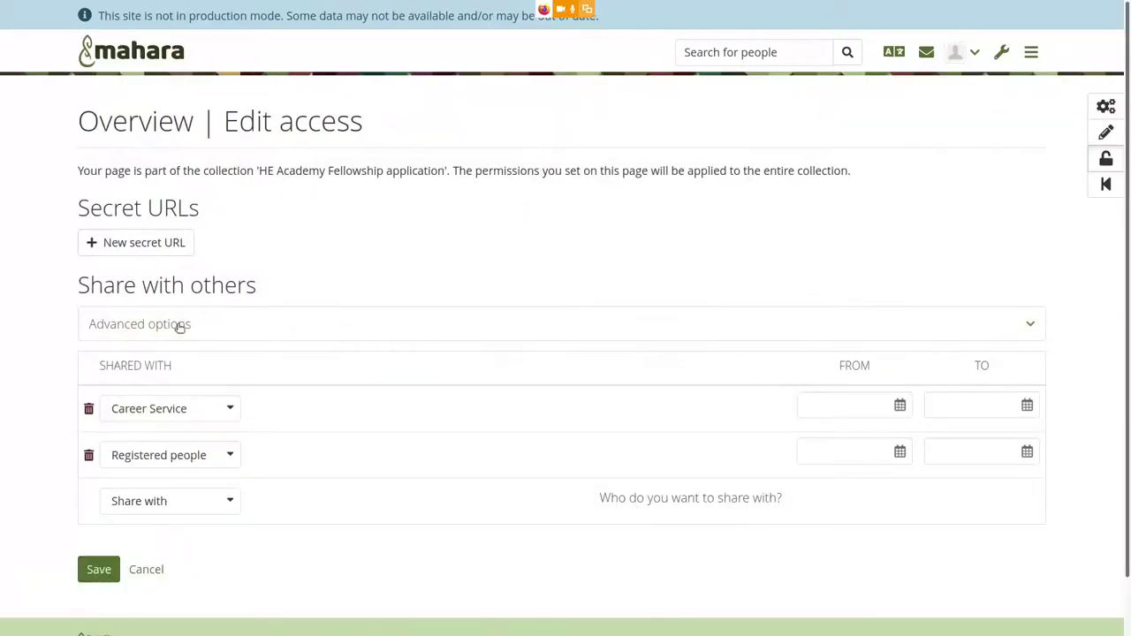
{"action": "left_click", "coordinate": [180, 326]}
{"action": "scroll", "coordinate": [486, 352], "scroll_direction": "down", "scroll_amount": 4}
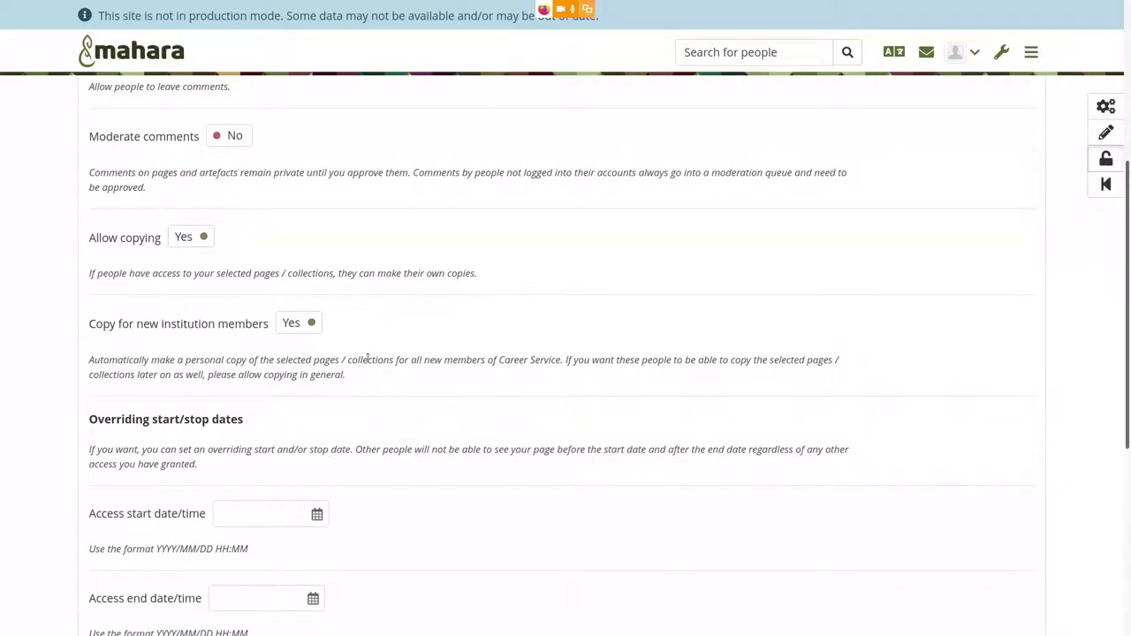
{"action": "scroll", "coordinate": [367, 357], "scroll_direction": "down", "scroll_amount": 5}
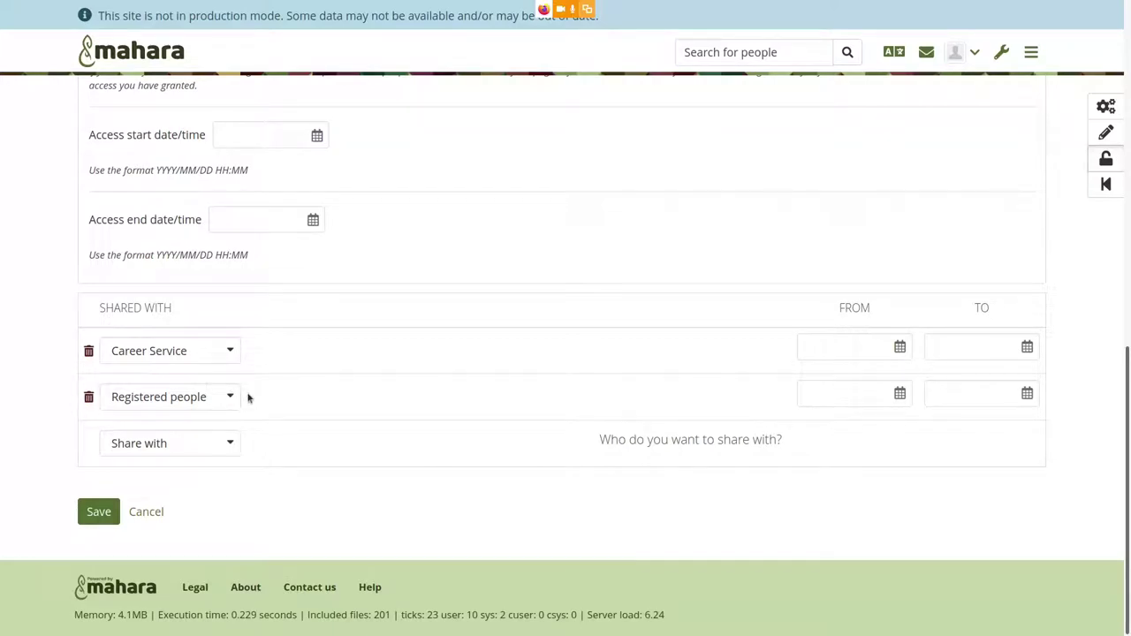
{"action": "left_click", "coordinate": [100, 512]}
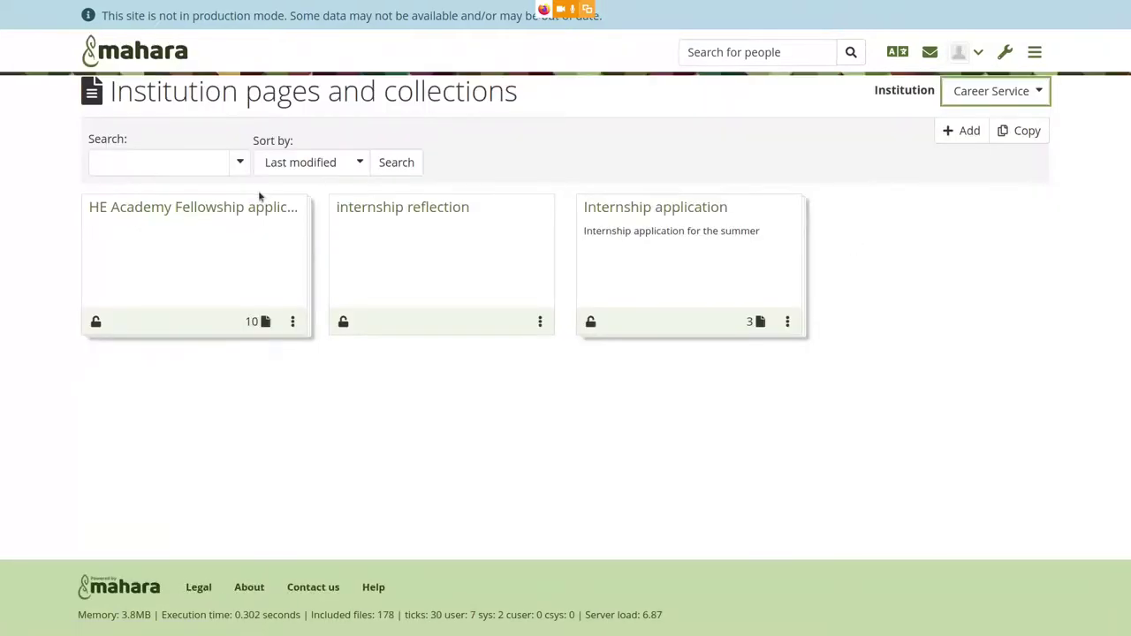
- Set Allow copying and Copy for new institution members to Yes in the "internship reflection" page's access options, and save
{"action": "left_click", "coordinate": [344, 352]}
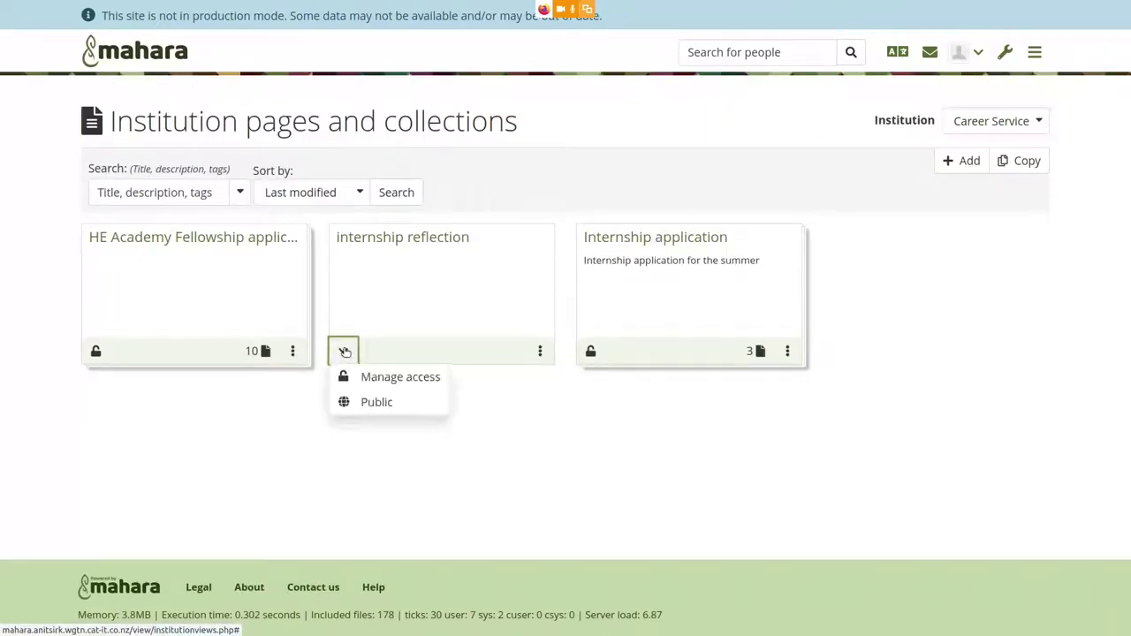
{"action": "left_click", "coordinate": [378, 377]}
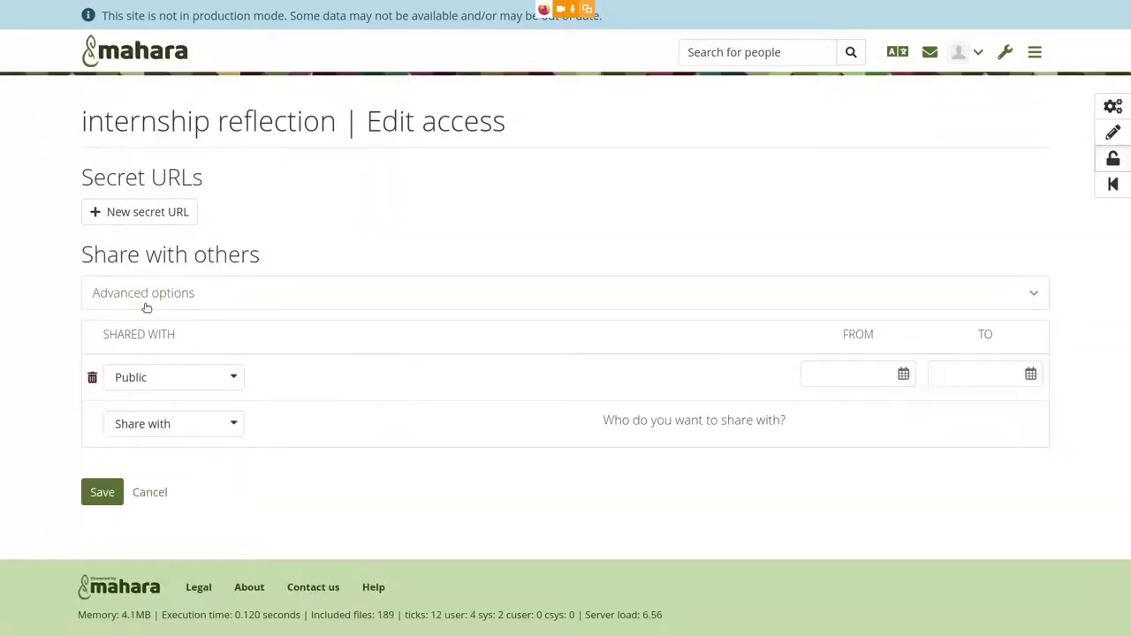
{"action": "left_click", "coordinate": [163, 295]}
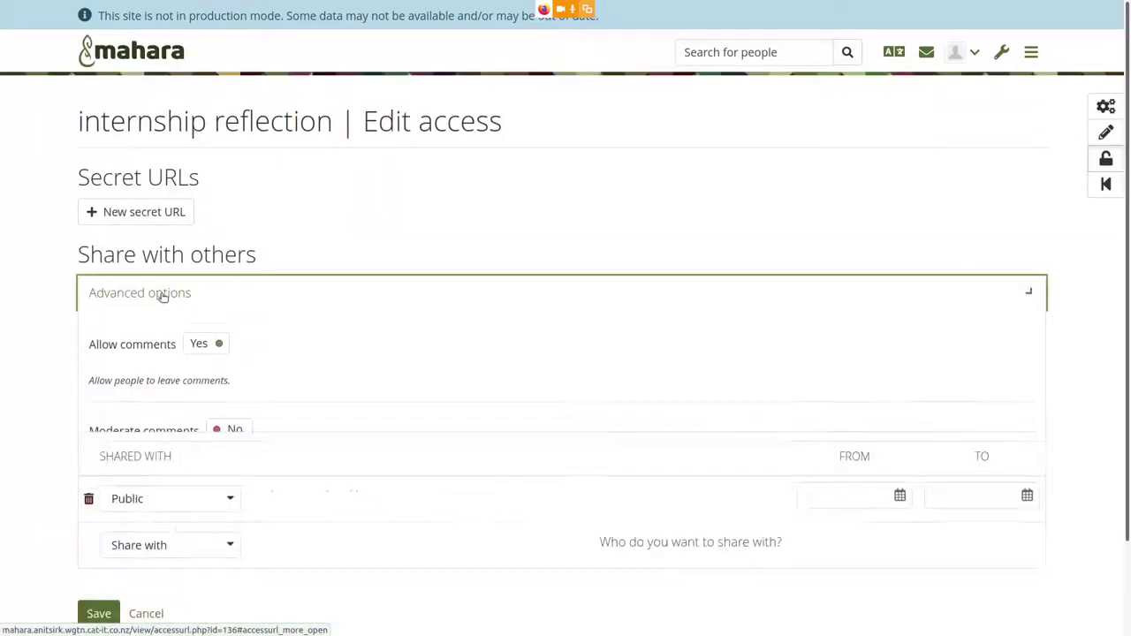
{"action": "scroll", "coordinate": [193, 330], "scroll_direction": "down", "scroll_amount": 3}
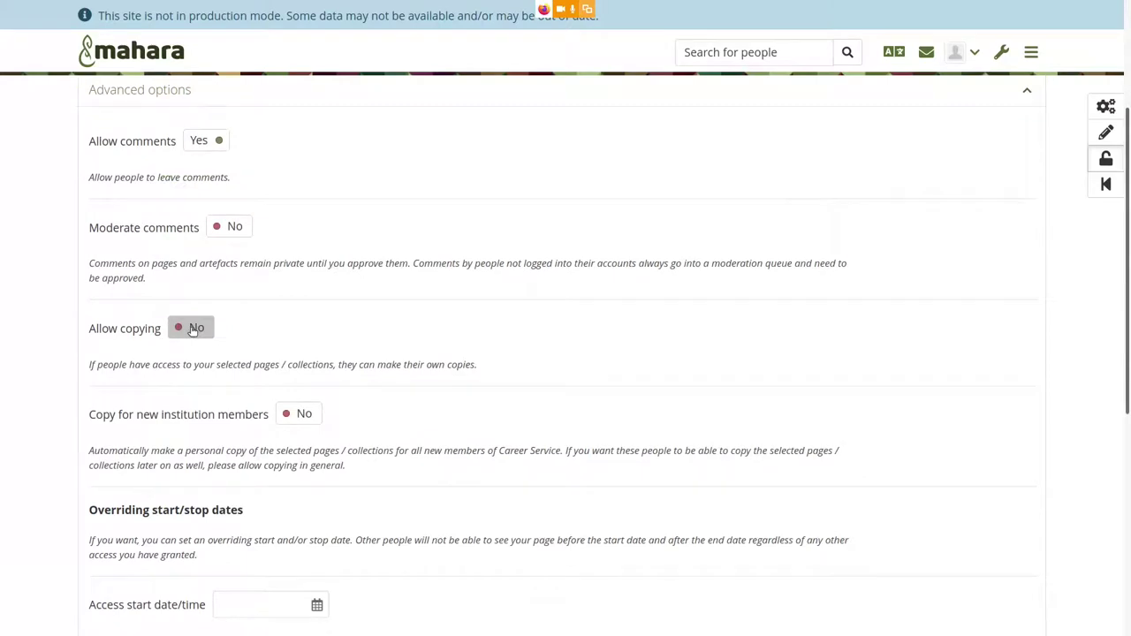
{"action": "left_click", "coordinate": [192, 328]}
{"action": "left_click", "coordinate": [297, 414]}
{"action": "scroll", "coordinate": [489, 479], "scroll_direction": "down", "scroll_amount": 5}
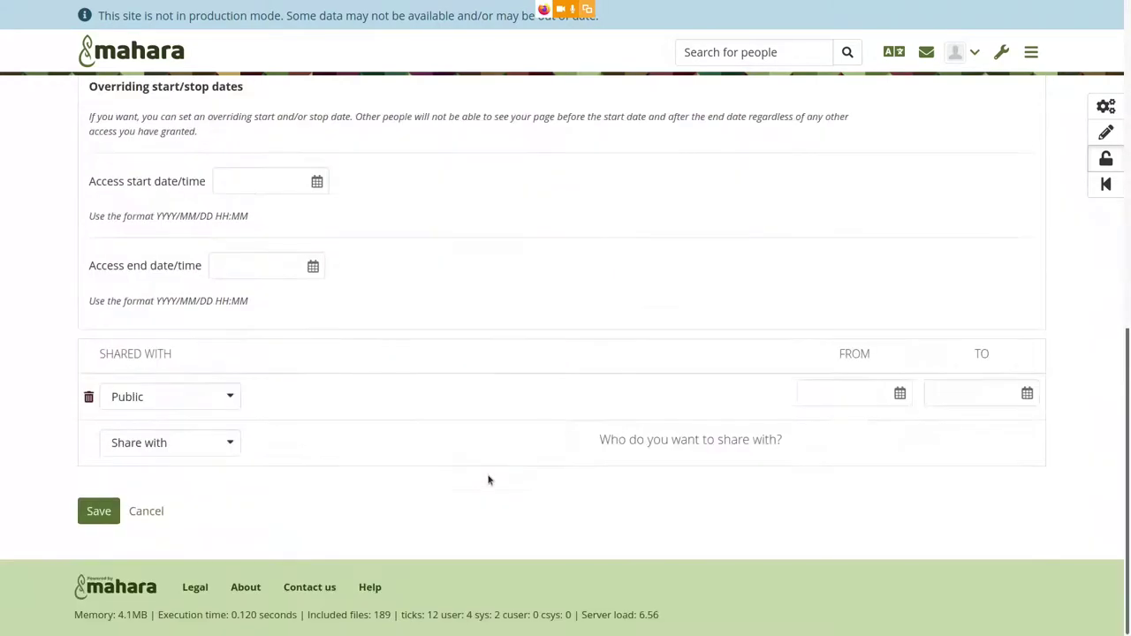
{"action": "left_click", "coordinate": [93, 513]}
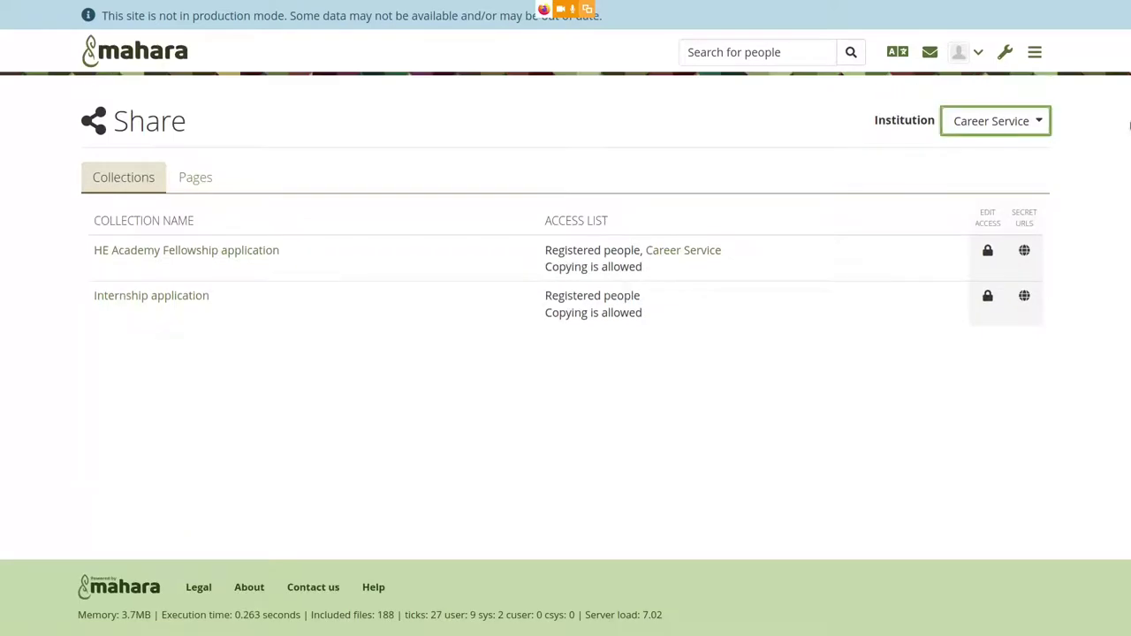
- Find the second listed Career Service member in the people search and open their account settings
{"action": "left_click", "coordinate": [1007, 53]}
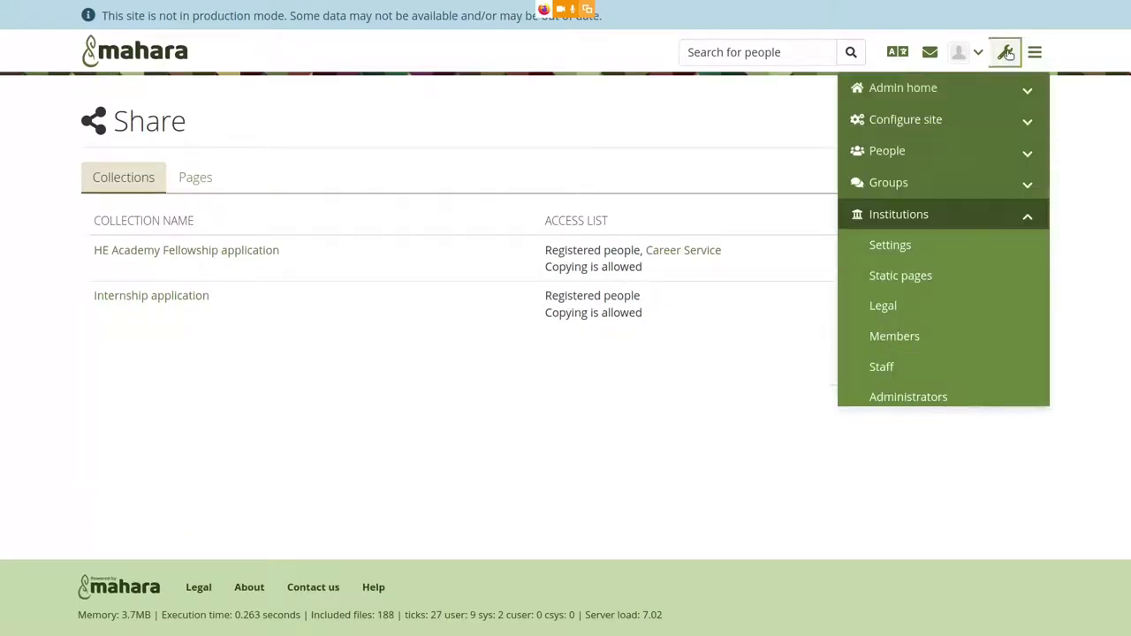
{"action": "left_click", "coordinate": [925, 155]}
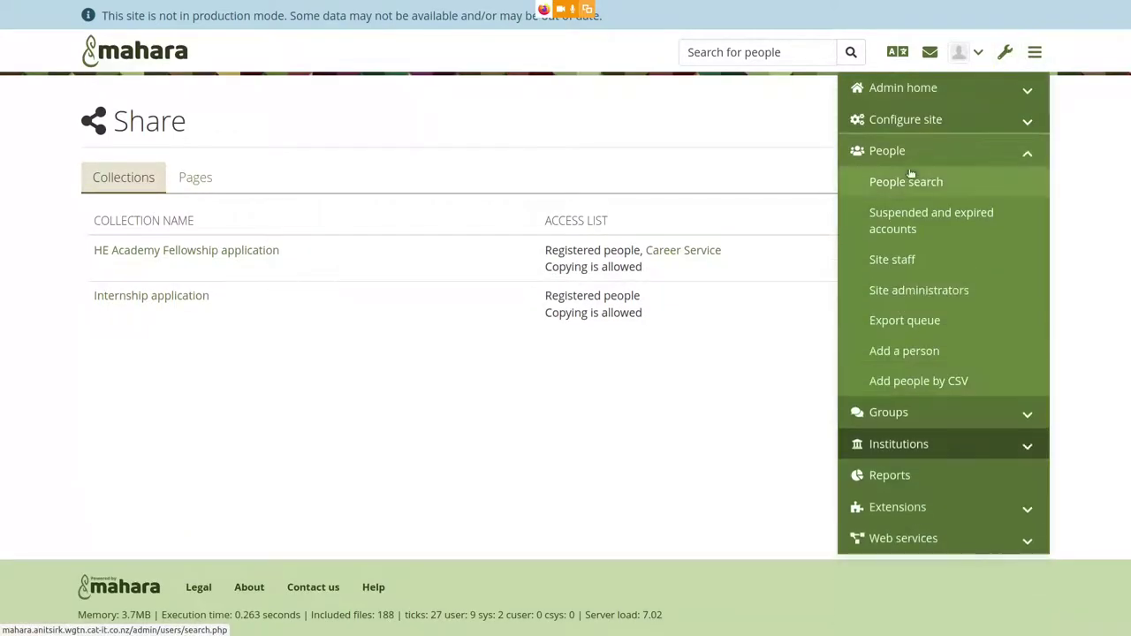
{"action": "left_click", "coordinate": [909, 183]}
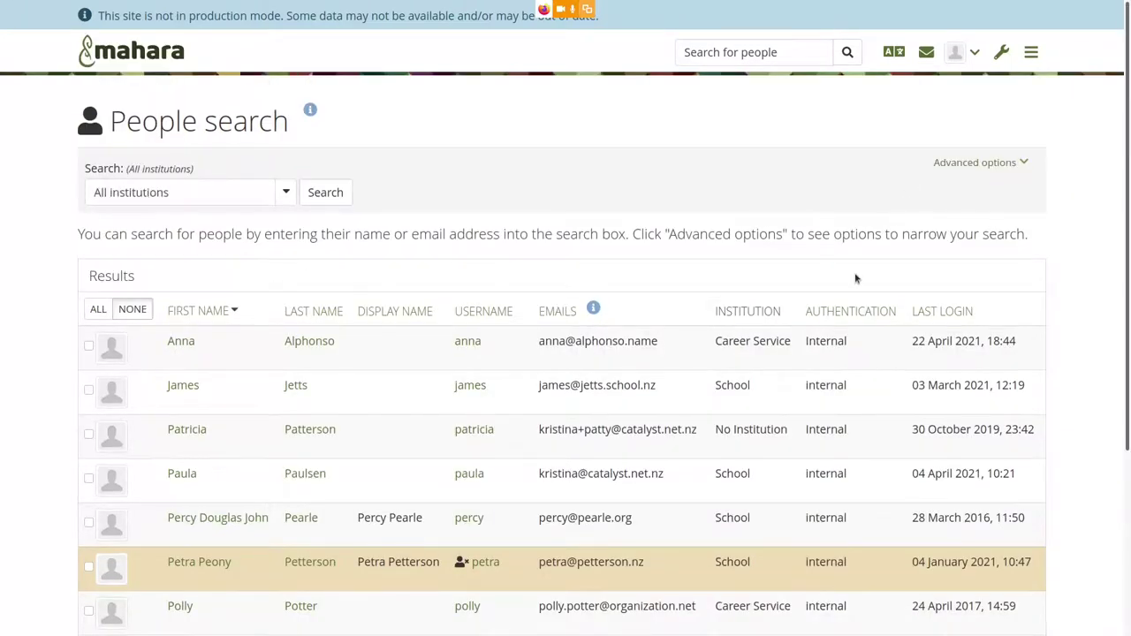
{"action": "scroll", "coordinate": [782, 303], "scroll_direction": "down", "scroll_amount": 3}
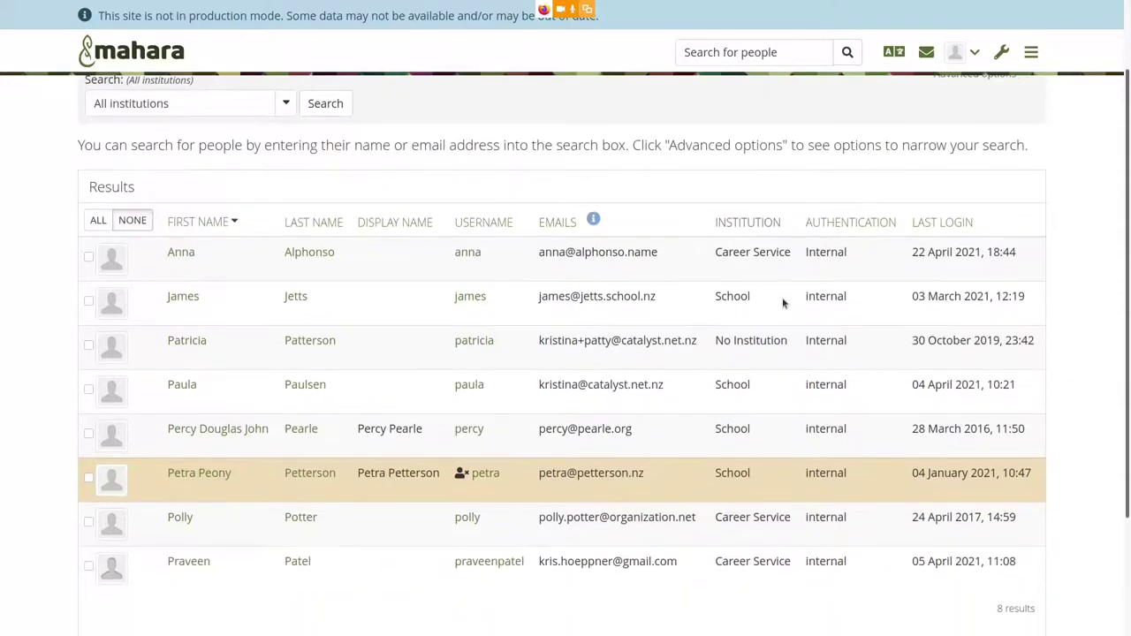
{"action": "left_click", "coordinate": [463, 447]}
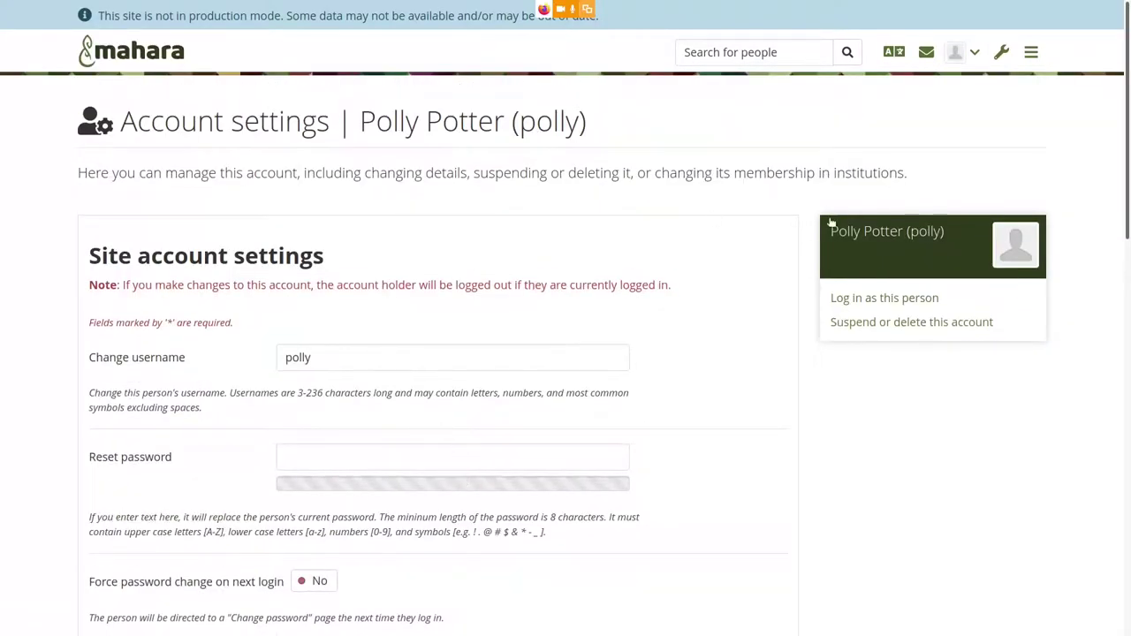
- Log in as this member with the reason "Testing", bypassing acceptance of the legal statements
{"action": "left_click", "coordinate": [900, 300]}
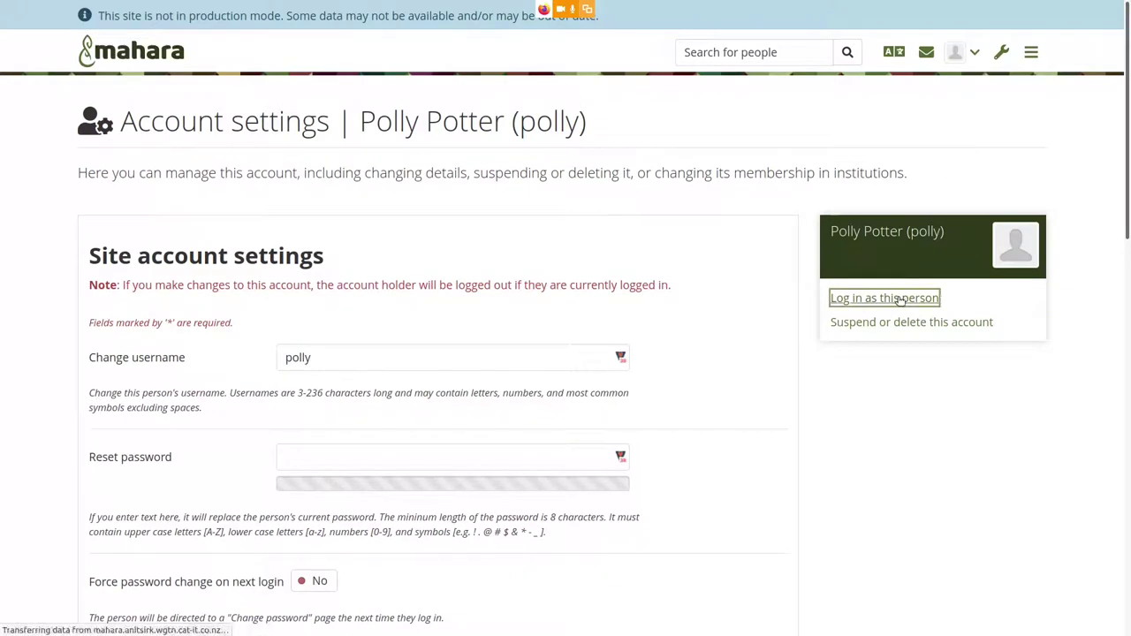
{"action": "type", "text": "Te"}
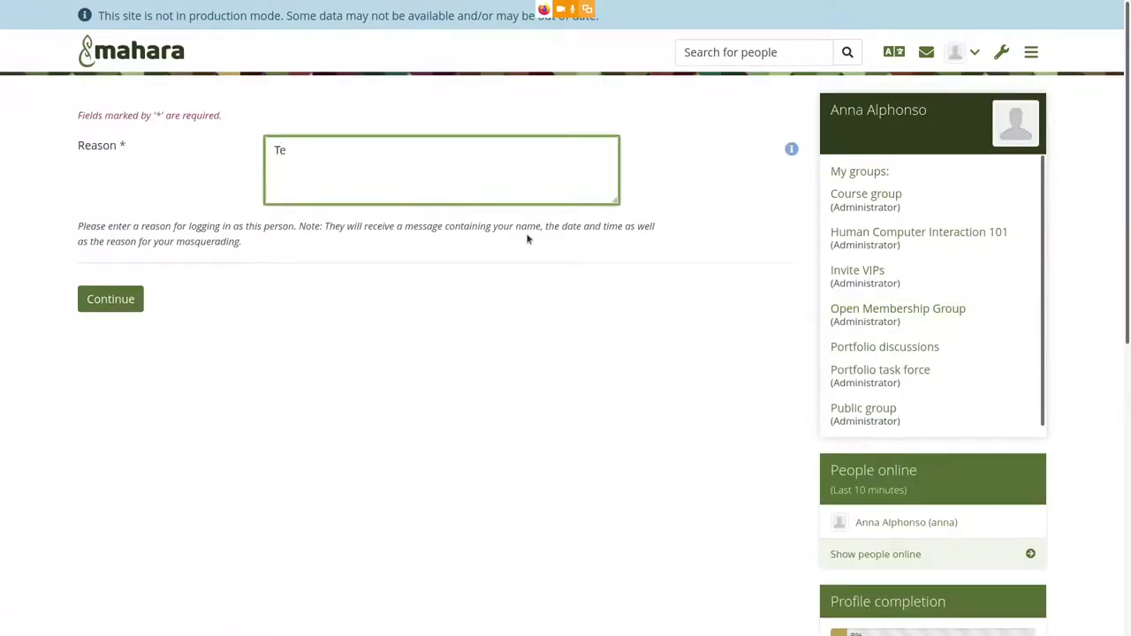
{"action": "type", "text": "sting"}
{"action": "left_click", "coordinate": [104, 298]}
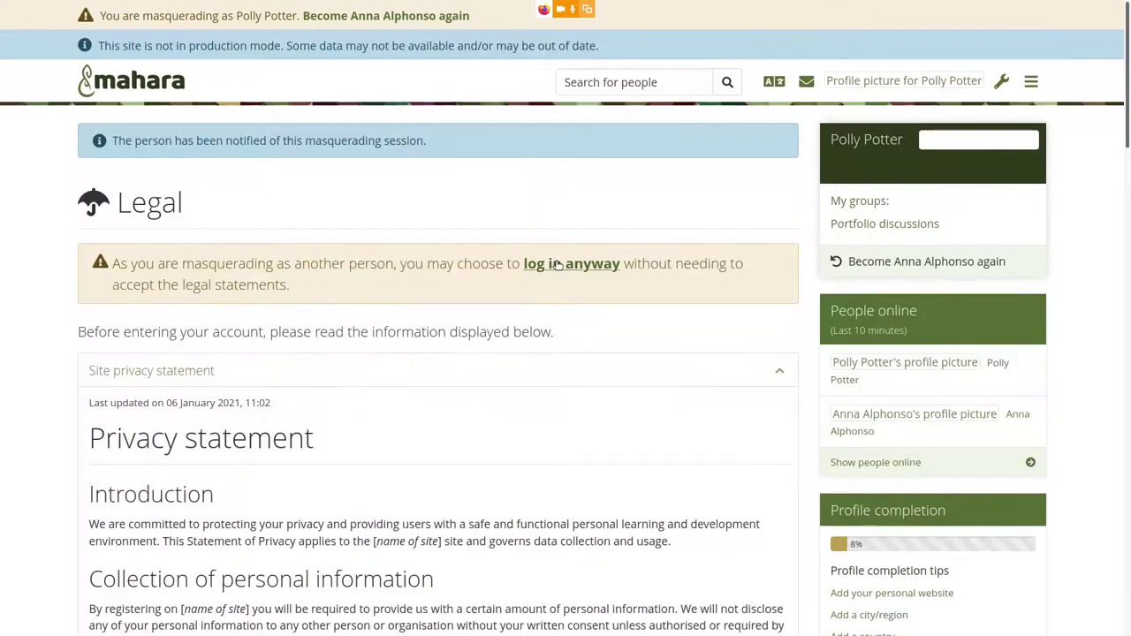
{"action": "left_click", "coordinate": [557, 265]}
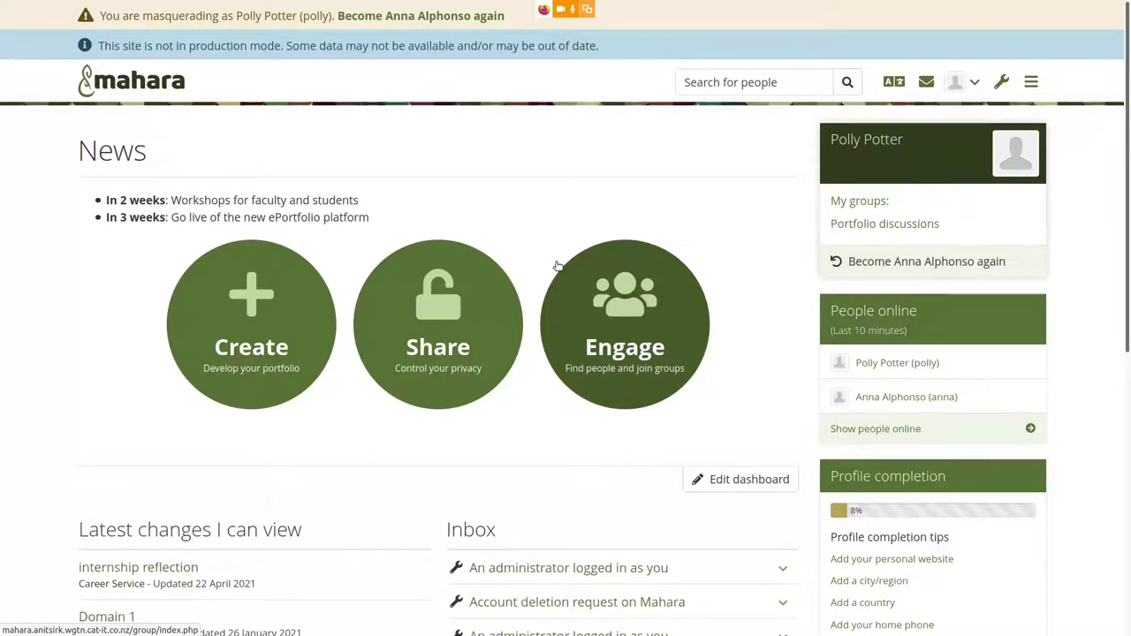
- Open the "internship reflection" page from the latest changes on the dashboard and copy it into the member's portfolio
{"action": "scroll", "coordinate": [658, 347], "scroll_direction": "down", "scroll_amount": 3}
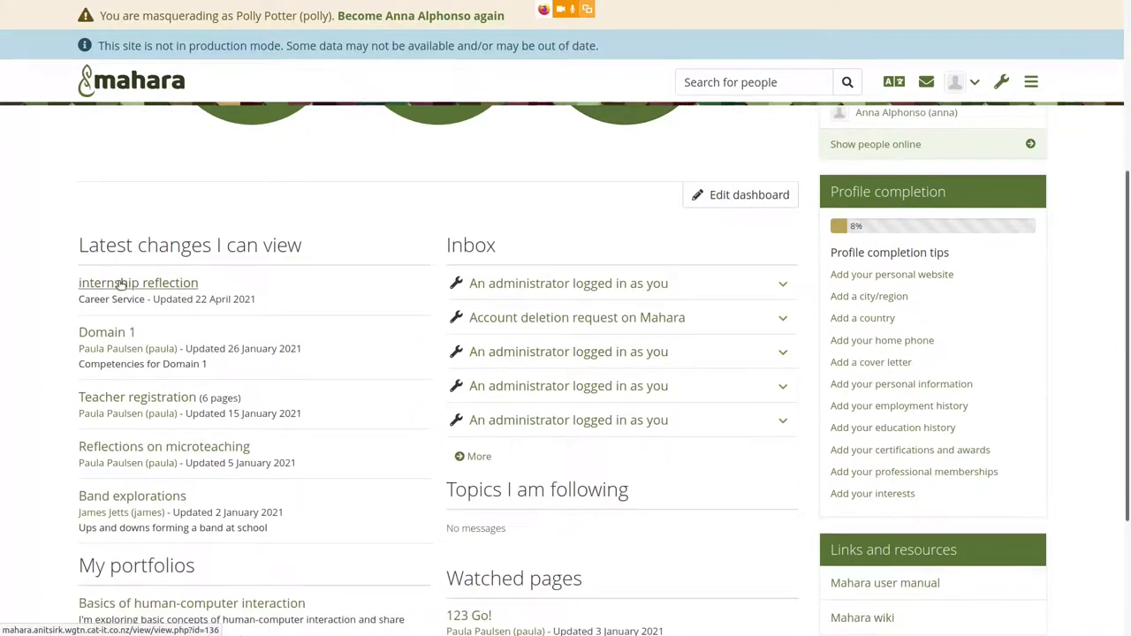
{"action": "left_click", "coordinate": [121, 283]}
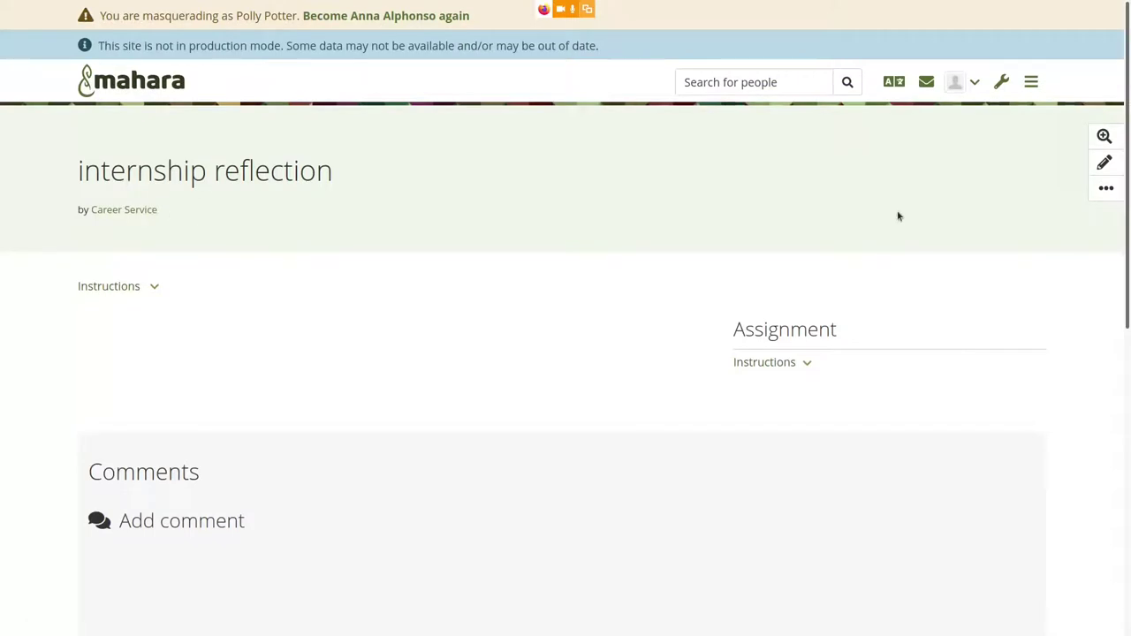
{"action": "left_click", "coordinate": [1106, 191]}
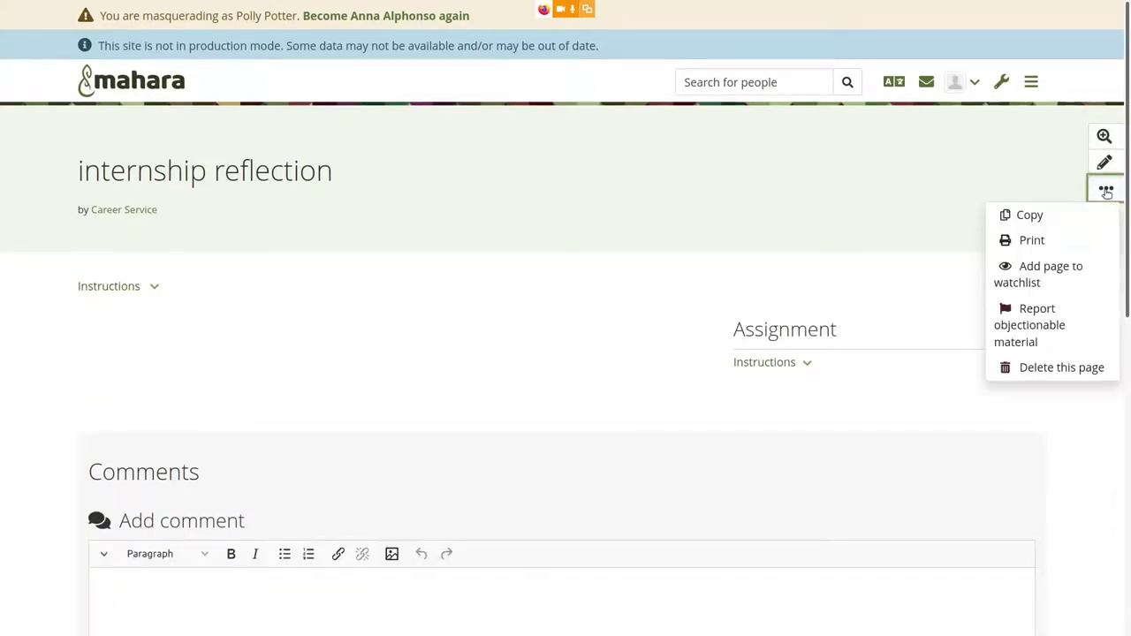
{"action": "left_click", "coordinate": [1014, 215]}
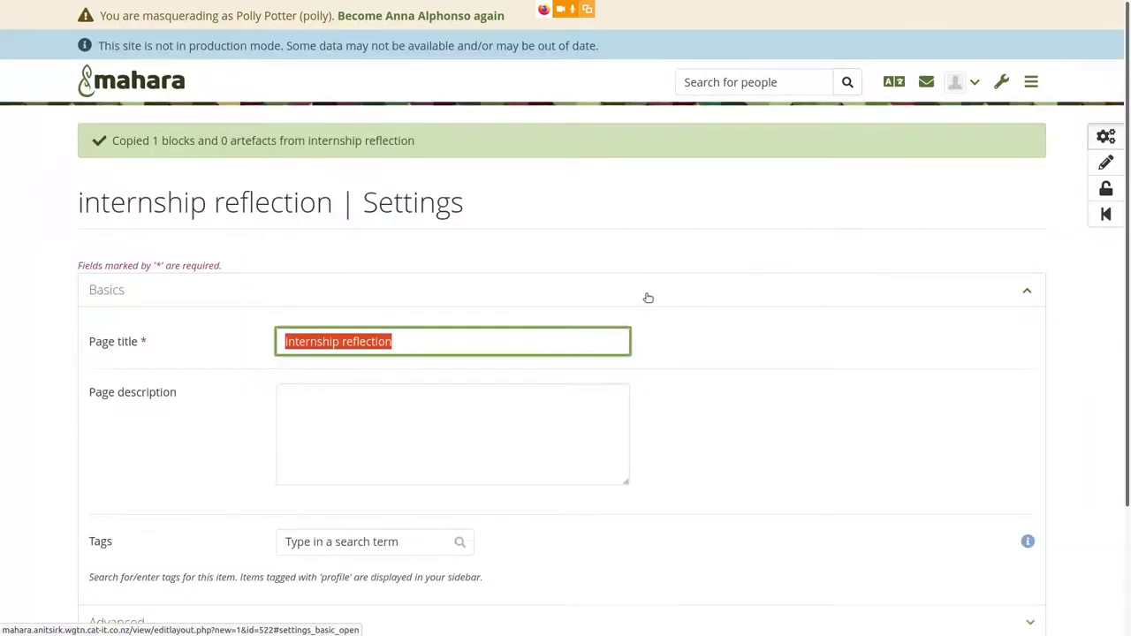
- Review the copied page's advanced settings, including its instructions and original template, and save them without changes
{"action": "scroll", "coordinate": [726, 481], "scroll_direction": "down", "scroll_amount": 3}
{"action": "left_click", "coordinate": [339, 471]}
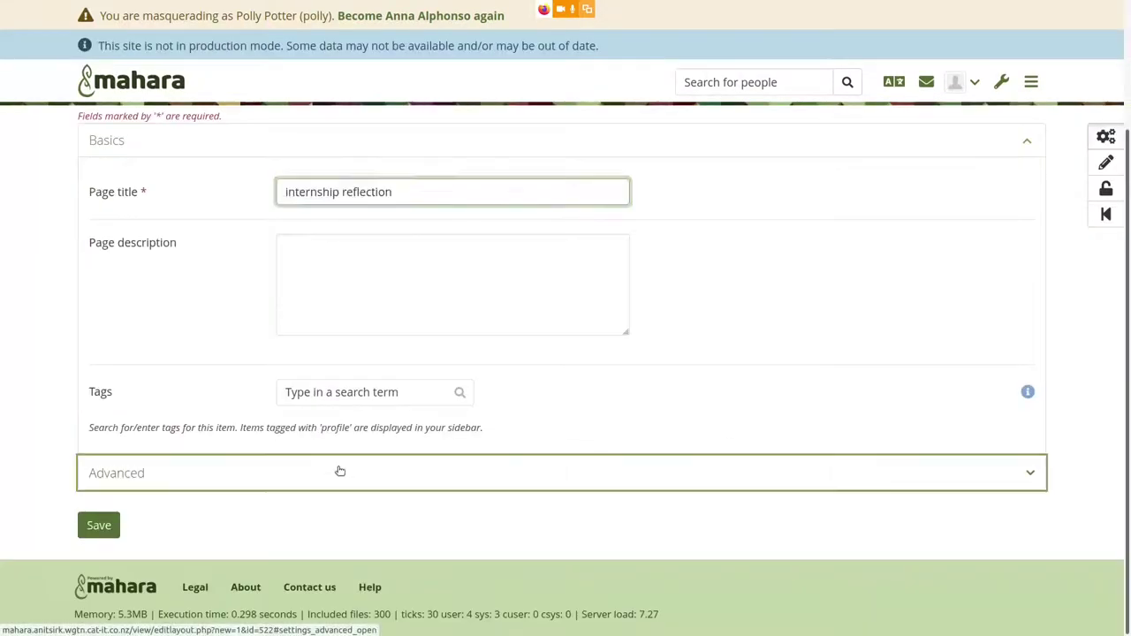
{"action": "scroll", "coordinate": [340, 471], "scroll_direction": "down", "scroll_amount": 5}
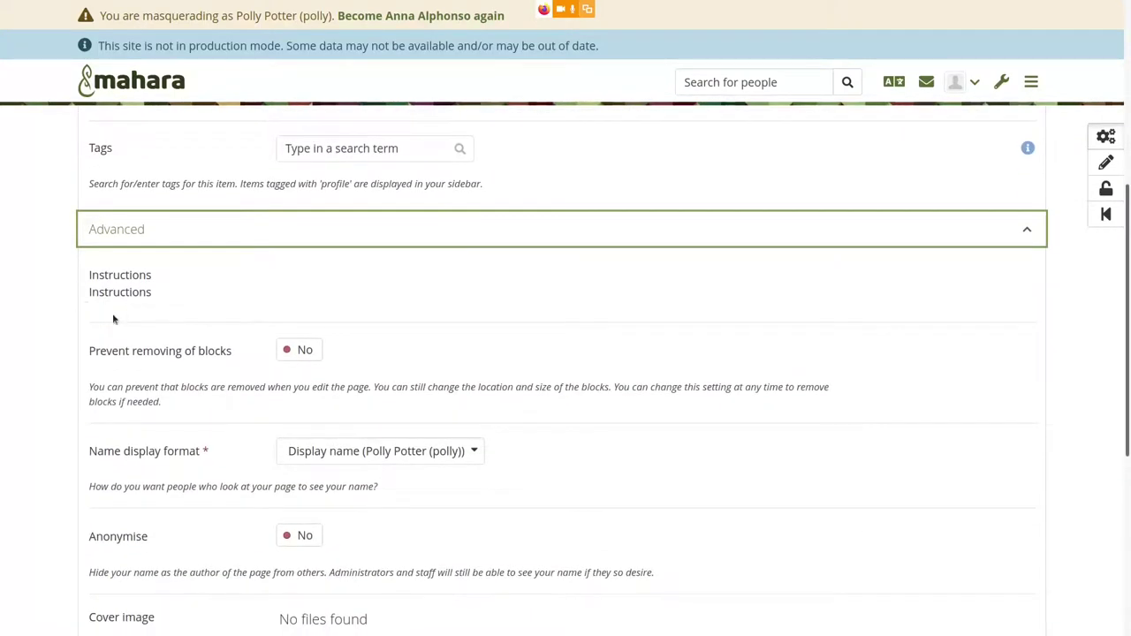
{"action": "left_click_drag", "start_coordinate": [85, 298], "coordinate": [151, 287]}
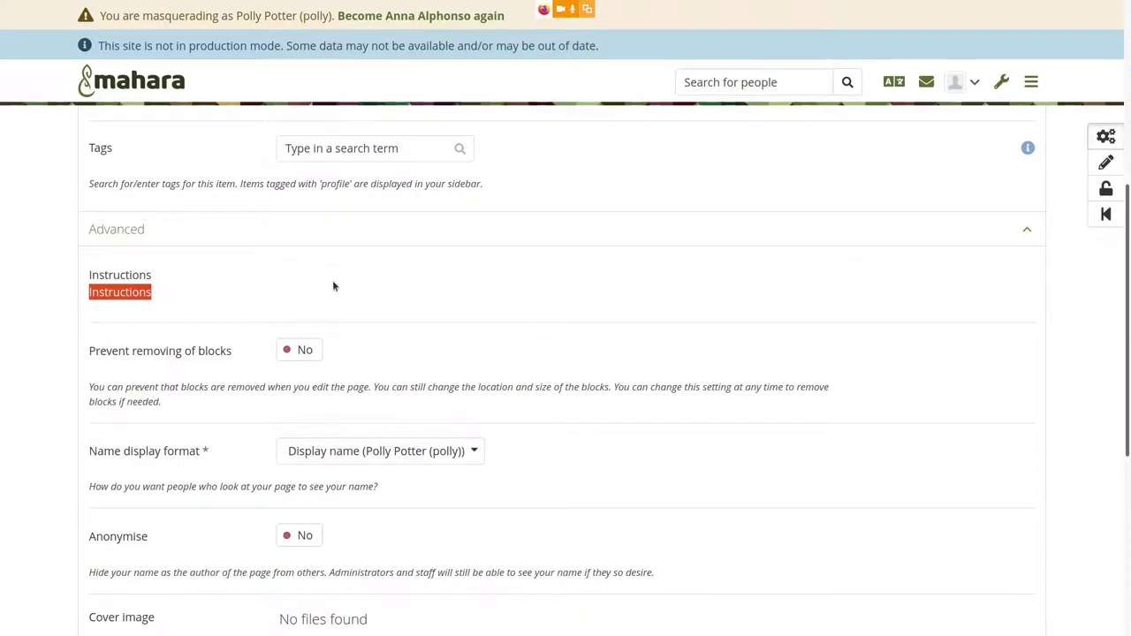
{"action": "scroll", "coordinate": [334, 285], "scroll_direction": "down", "scroll_amount": 8}
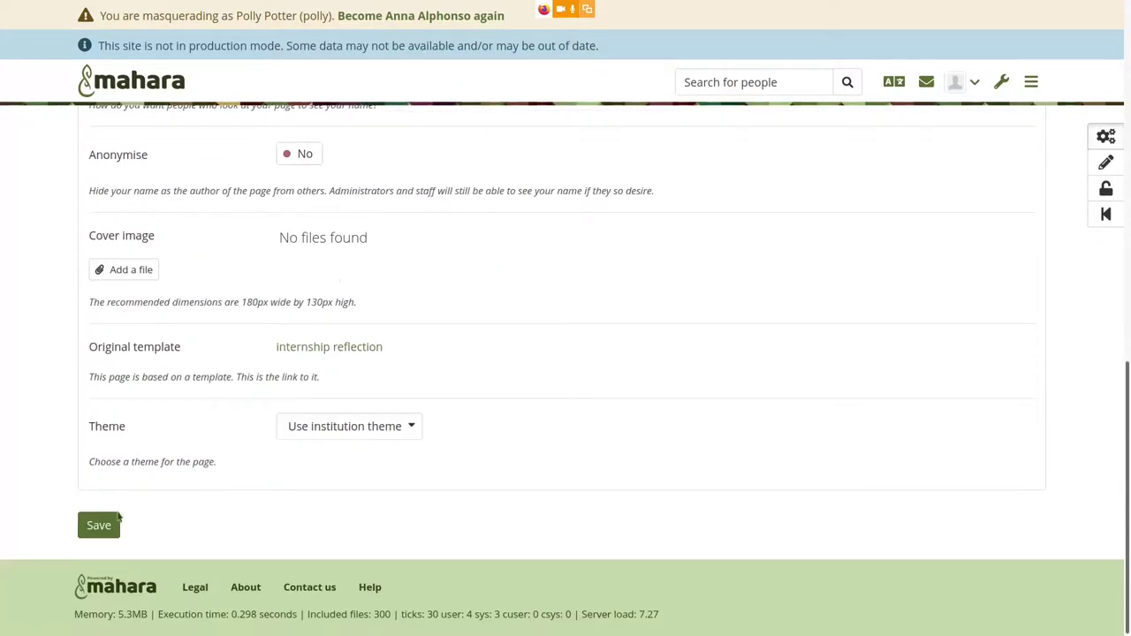
{"action": "left_click", "coordinate": [114, 524]}
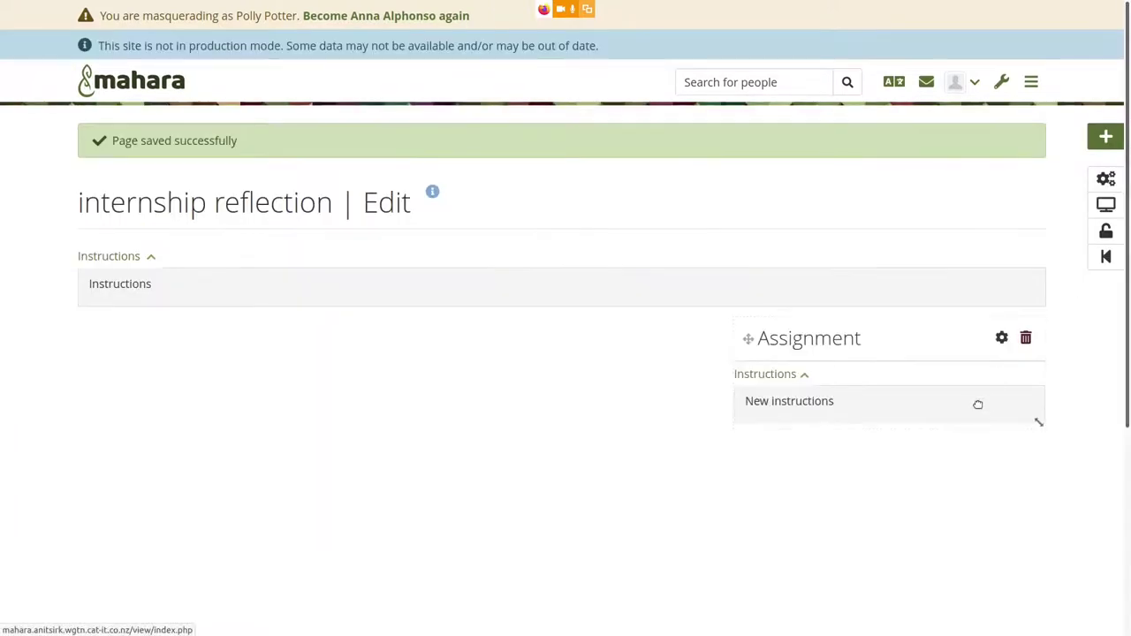
- Examine the instructions in the Assignment block's configuration and close it without changes
{"action": "left_click", "coordinate": [1001, 337]}
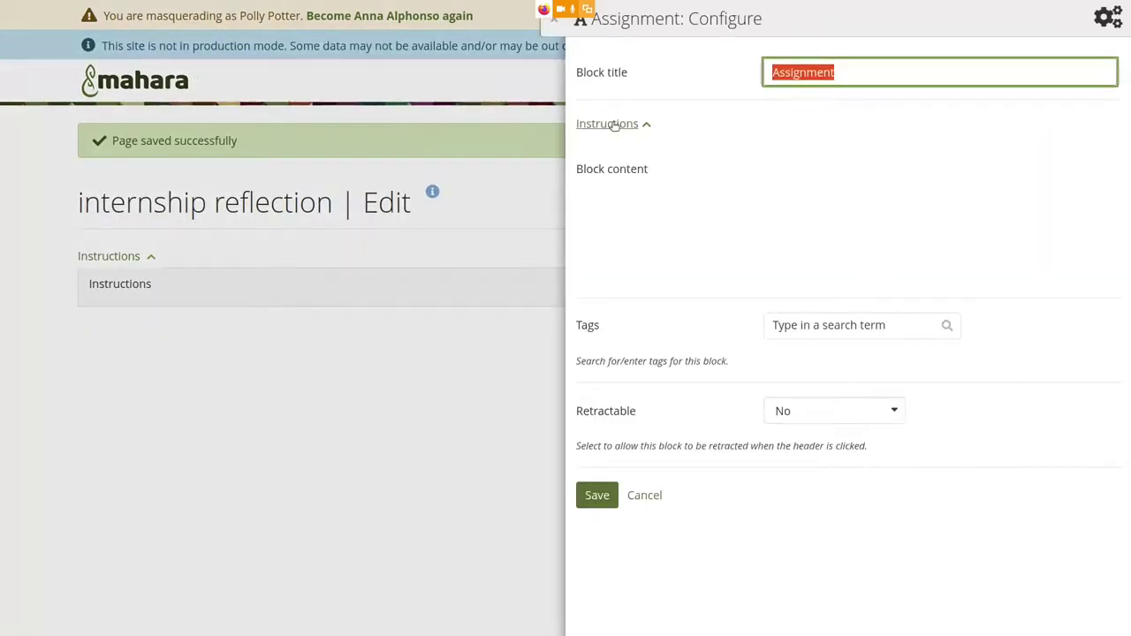
{"action": "left_click", "coordinate": [614, 126]}
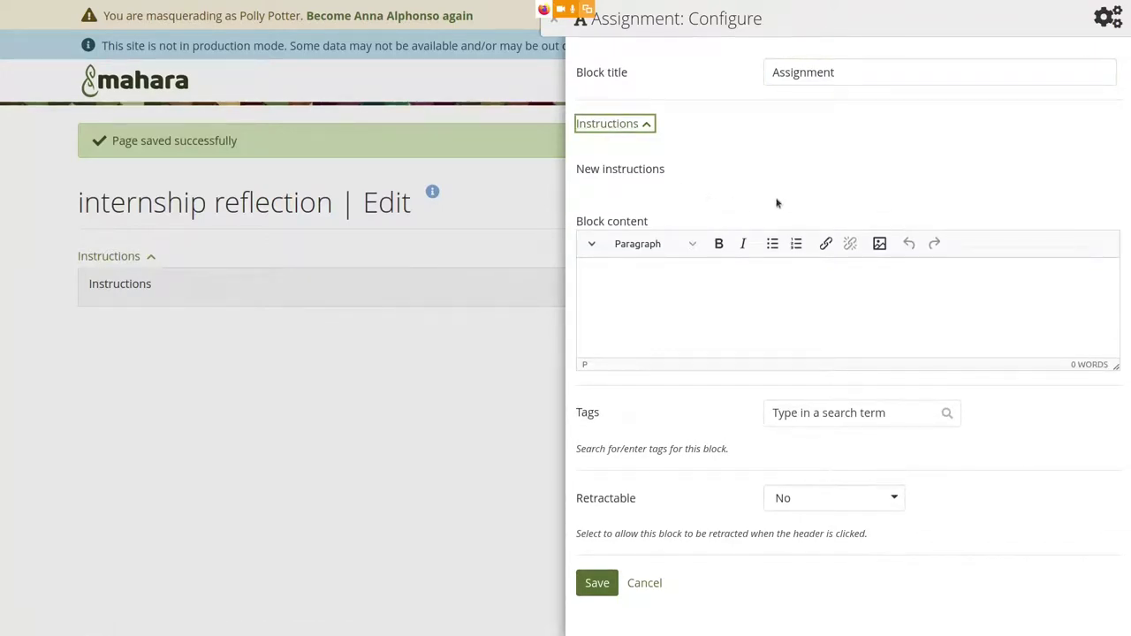
{"action": "left_click", "coordinate": [558, 21]}
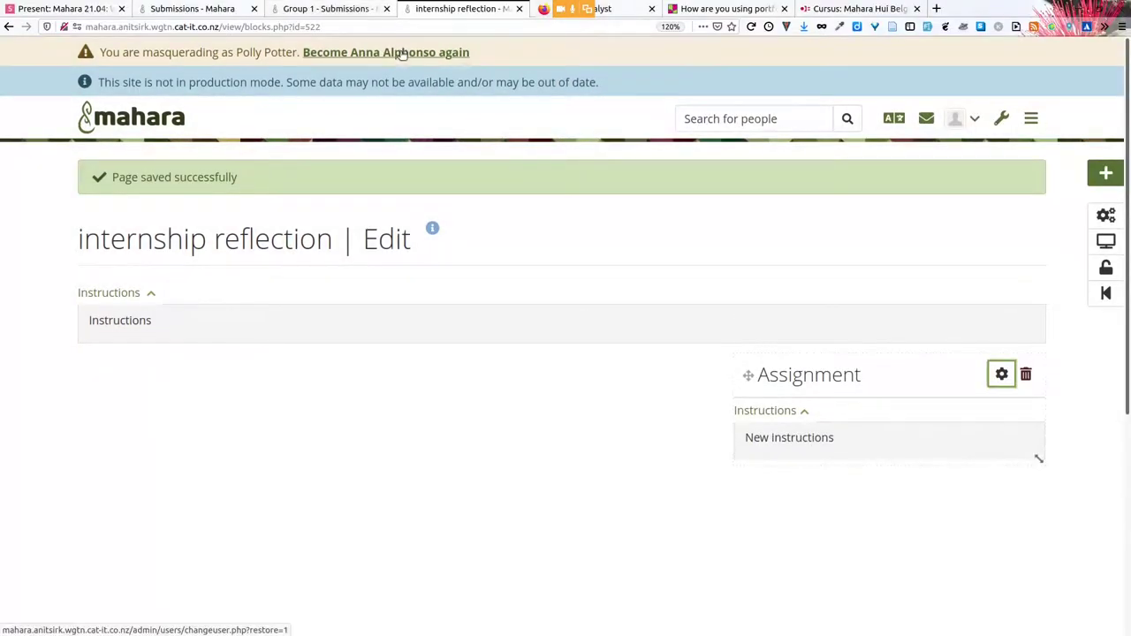
- Return to the administrator account and open the HE Academy Fellowship application collection from the institution pages and collections
{"action": "left_click", "coordinate": [402, 53]}
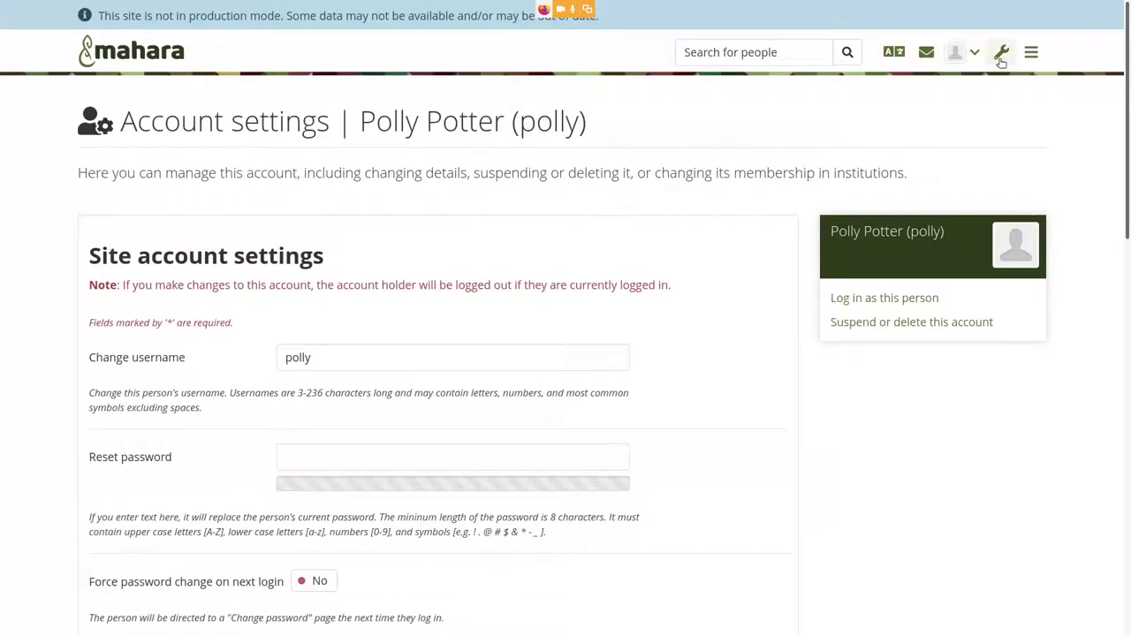
{"action": "left_click", "coordinate": [1001, 52]}
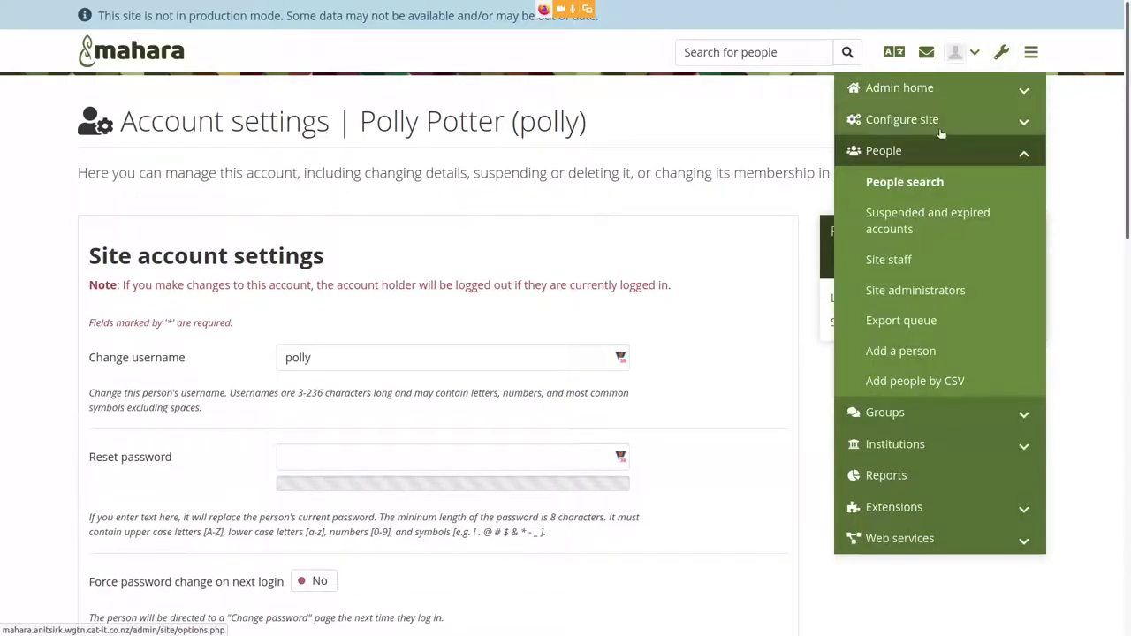
{"action": "left_click", "coordinate": [946, 446]}
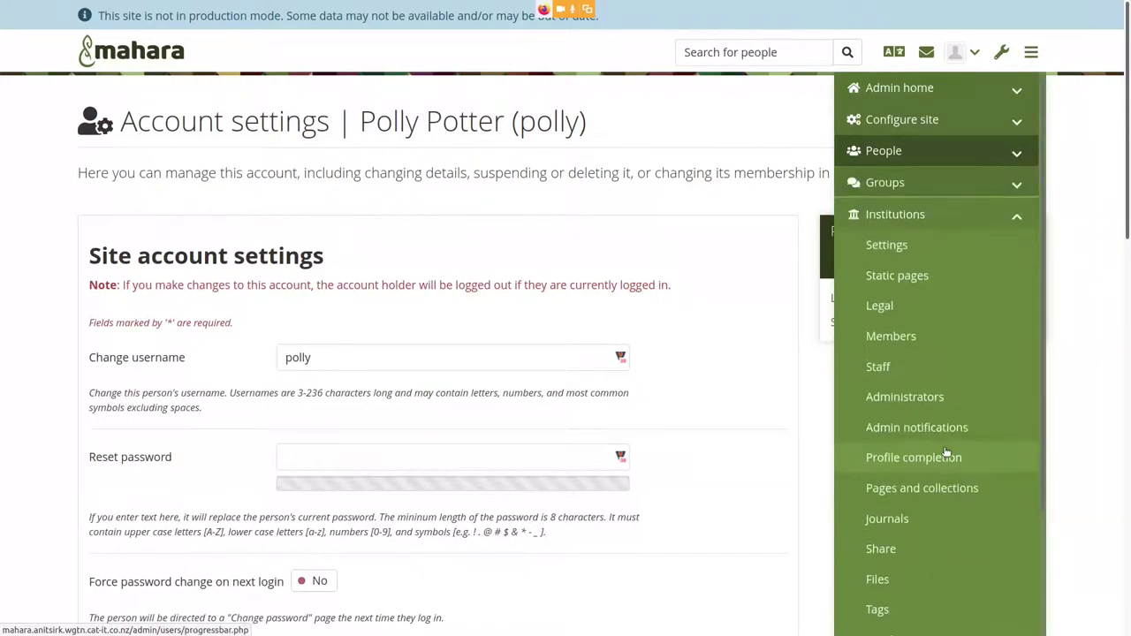
{"action": "left_click", "coordinate": [903, 486]}
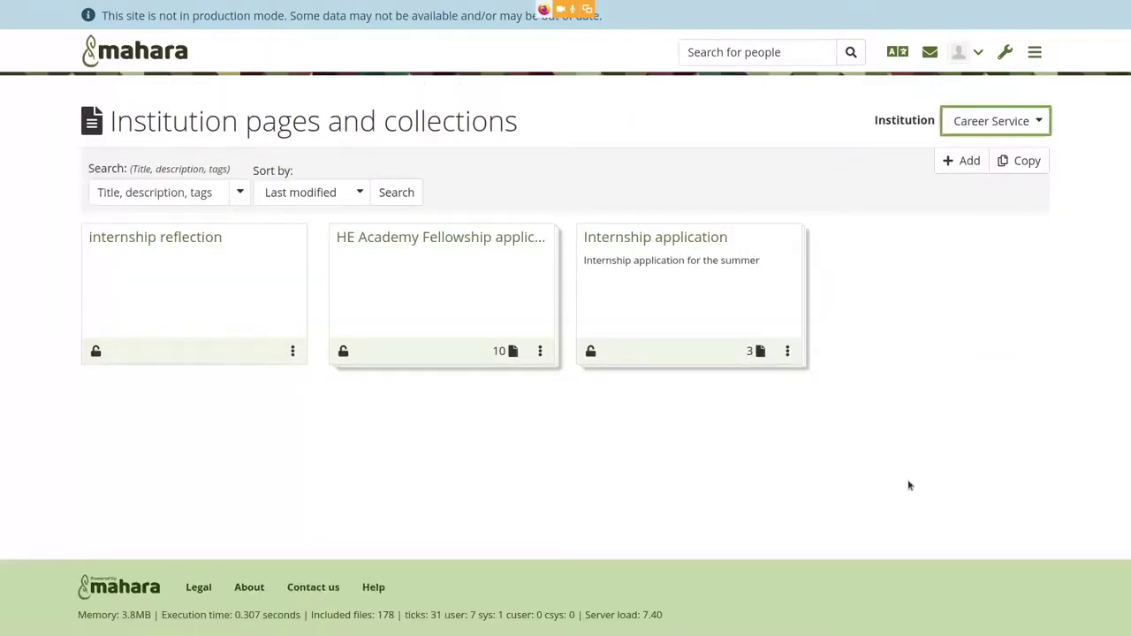
{"action": "left_click", "coordinate": [485, 236]}
{"action": "left_click", "coordinate": [485, 236]}
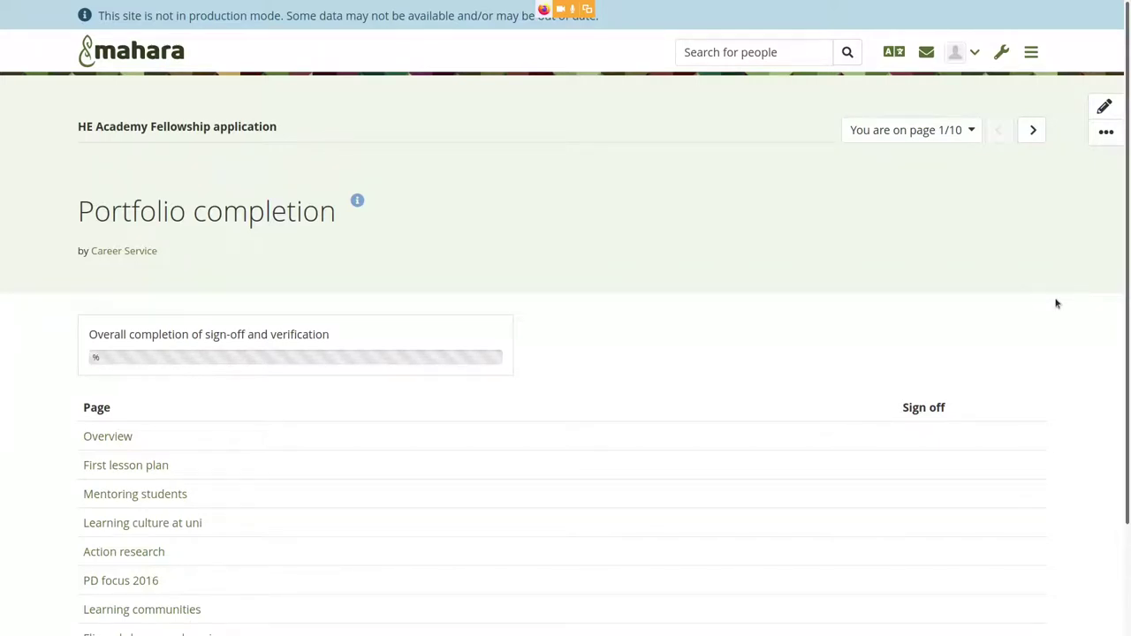
- Edit the Portfolio completion page and add a Portfolio review block titled "Primary statement" to it
{"action": "scroll", "coordinate": [1056, 304], "scroll_direction": "down", "scroll_amount": 3}
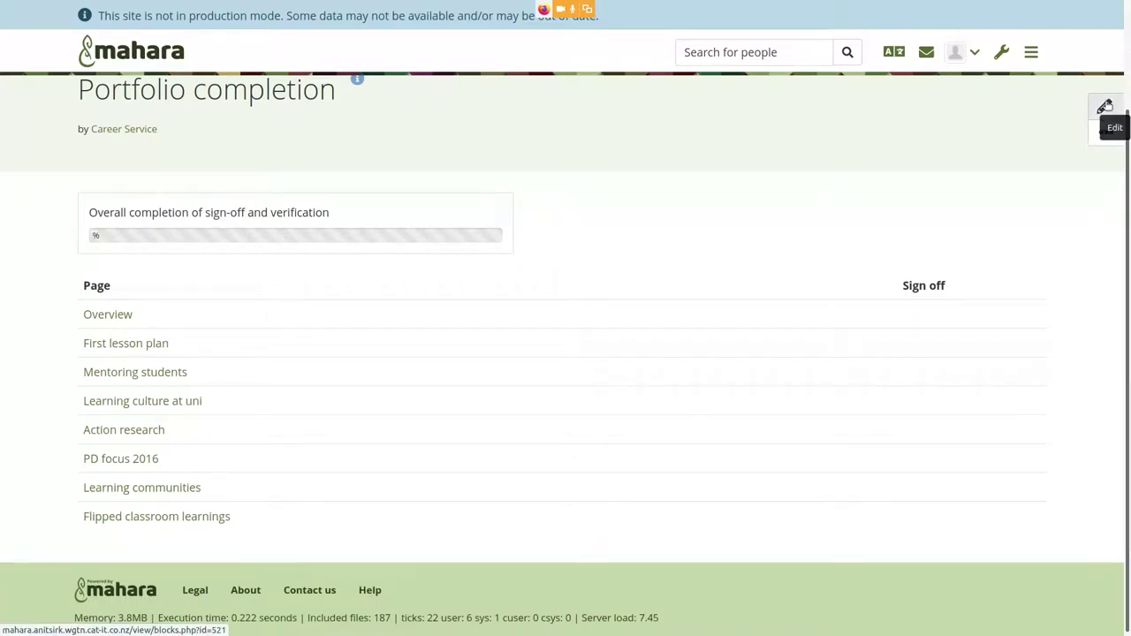
{"action": "left_click", "coordinate": [1105, 106]}
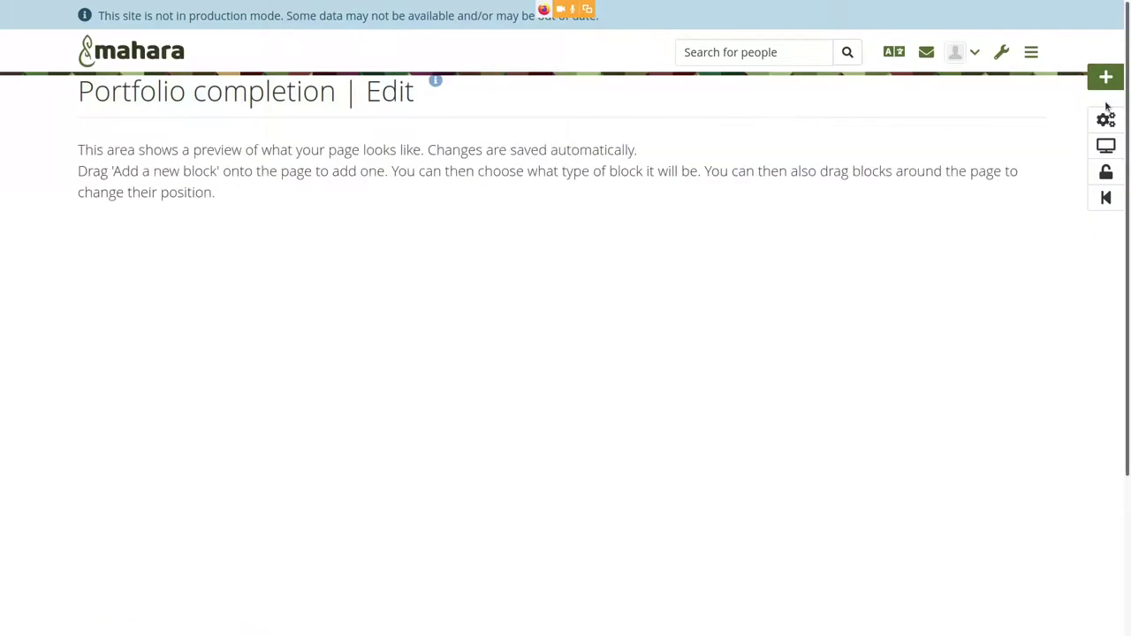
{"action": "left_click_drag", "start_coordinate": [1105, 106], "coordinate": [138, 292]}
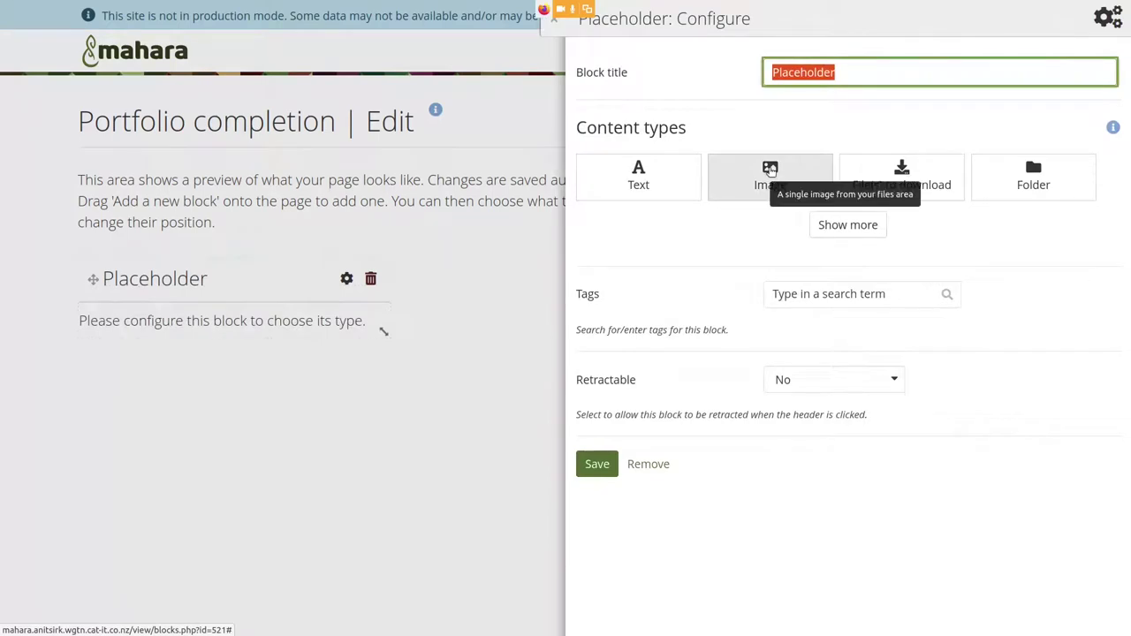
{"action": "type", "text": "Primary"}
{"action": "type", "text": "statement"}
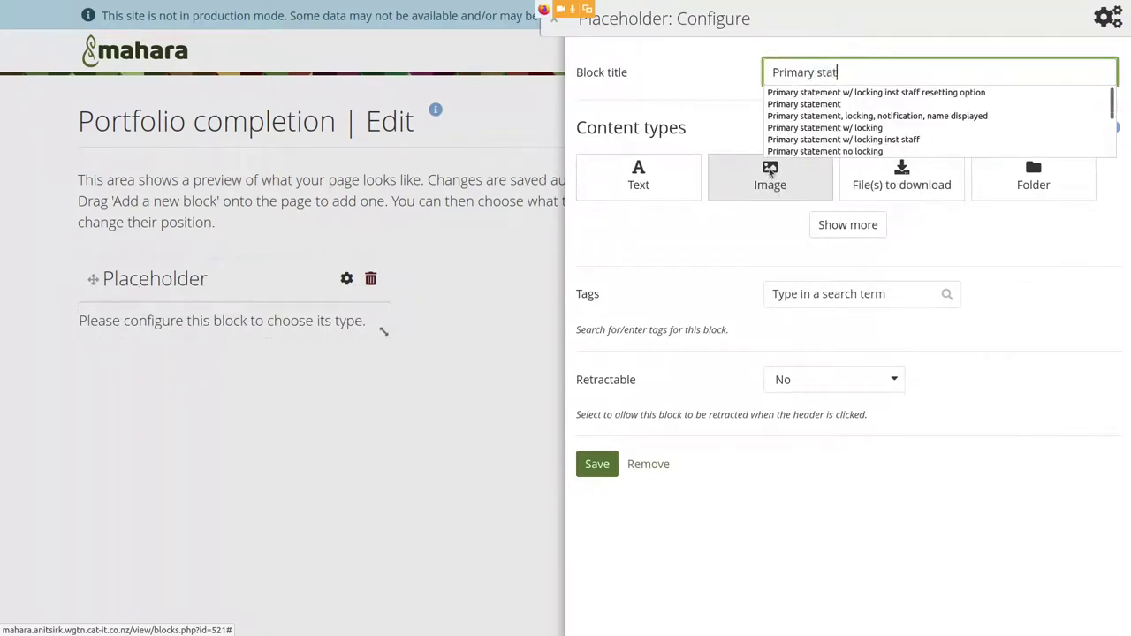
{"action": "left_click", "coordinate": [863, 224]}
{"action": "left_click", "coordinate": [863, 224]}
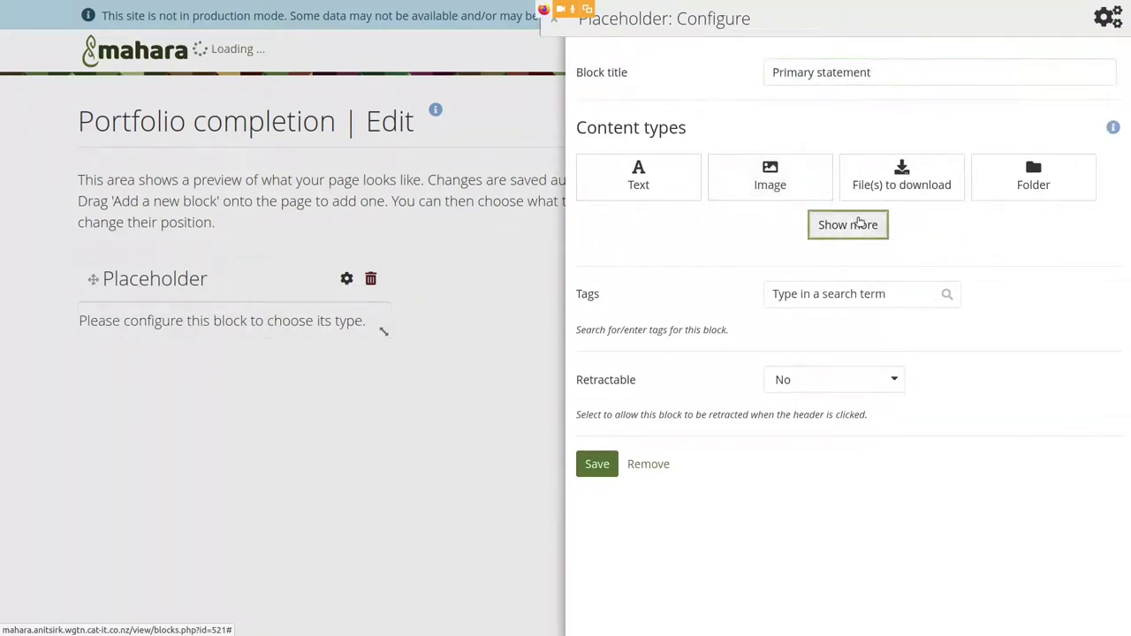
{"action": "left_click", "coordinate": [846, 356]}
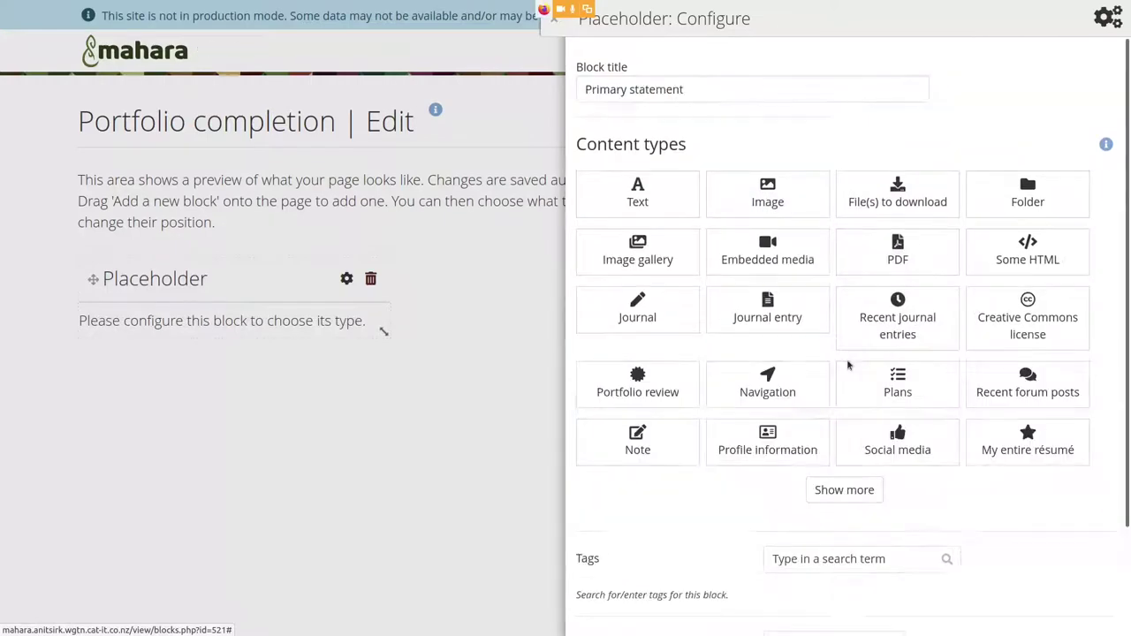
{"action": "left_click", "coordinate": [618, 388]}
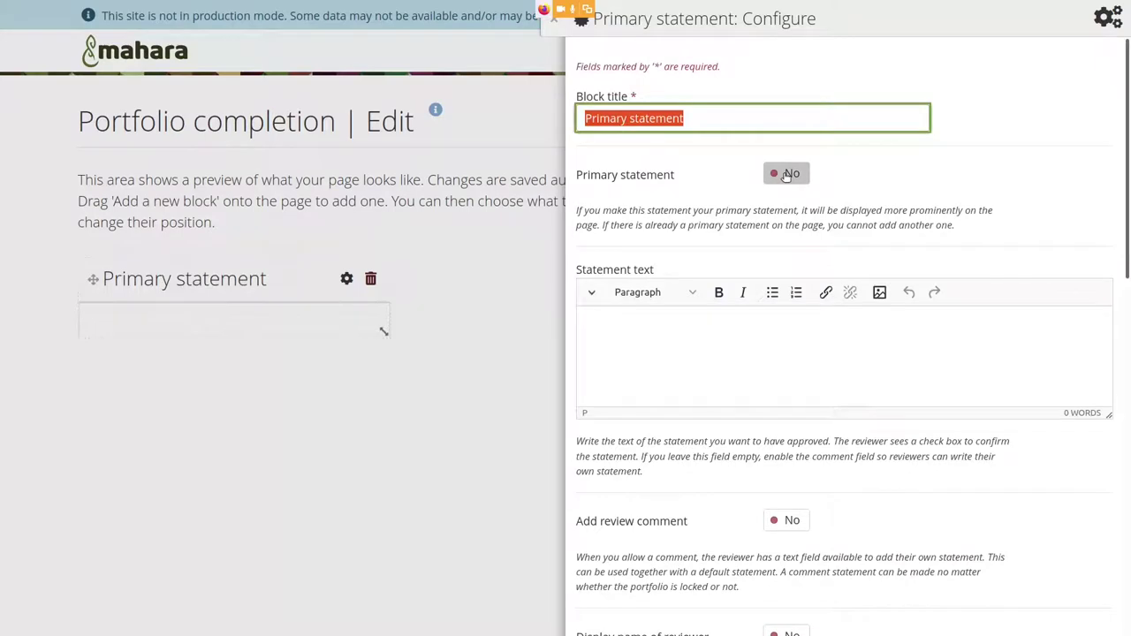
- Mark the block as the page's primary statement and fill its statement text with a paragraph of "Lorem ipsum" placeholder text
{"action": "left_click", "coordinate": [786, 174]}
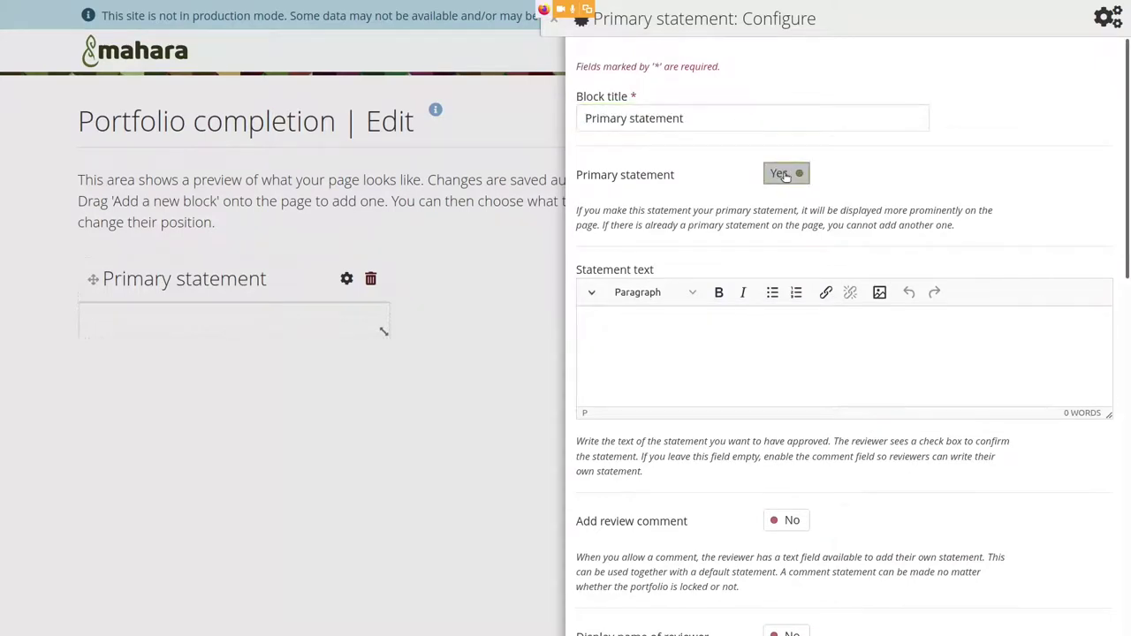
{"action": "left_click", "coordinate": [694, 375]}
{"action": "type", "text": "Lorem ipsum dolor sit amet, consectetur adipiscing elit. Duis pellentesque effic"}
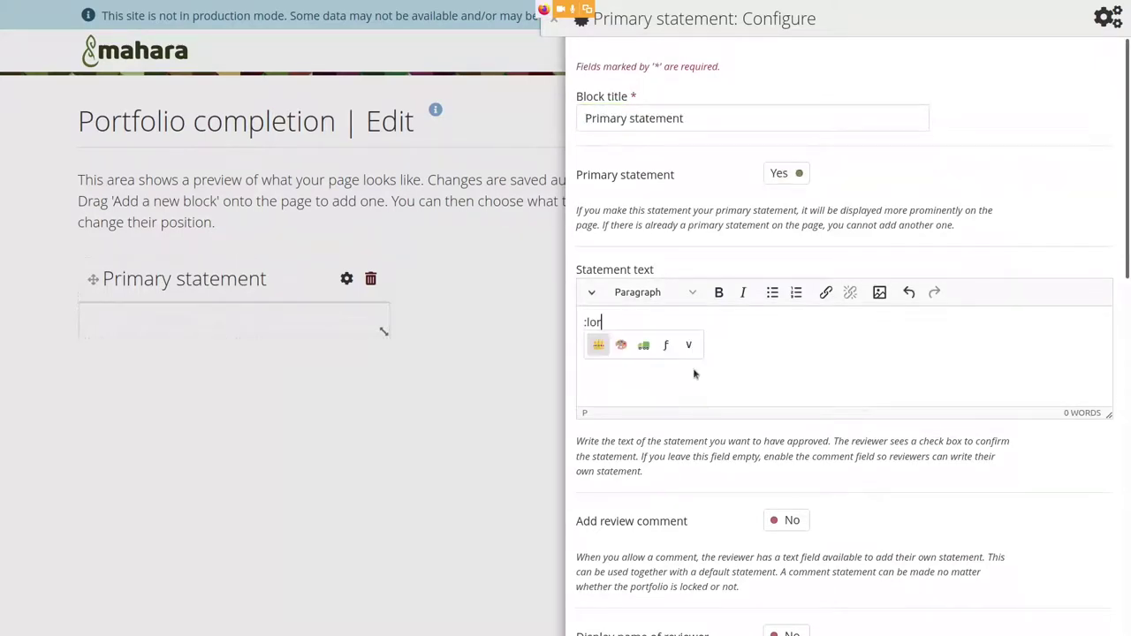
{"action": "type", "text": "itur ex vitae fringilla. Maecenas venenatis consequat mauris ac tempor. Aliquam vel finibus ligula. Phasellu"}
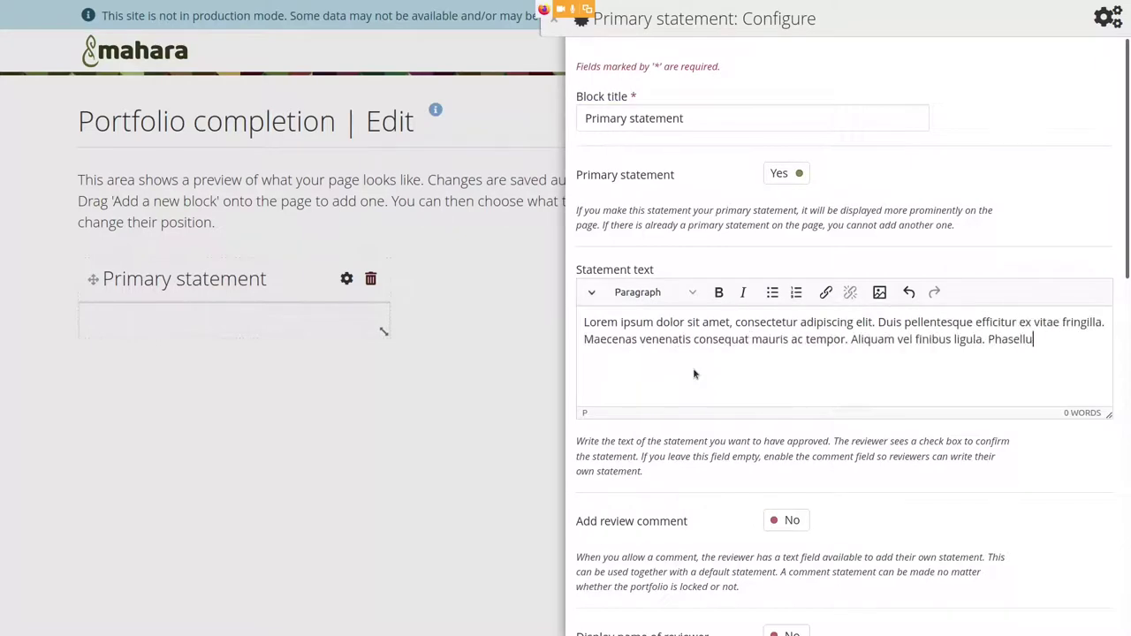
{"action": "type", "text": "s eget pharetra diam, non porta lorem. Etiam pellentesque vitae elit eu pharetra. Phasellus non justo eros. Sed blandit dolor non eros vestibulum dignissim posuere et lorem. Aliquam eget placerat neque. Quisque orci nibh, frin"}
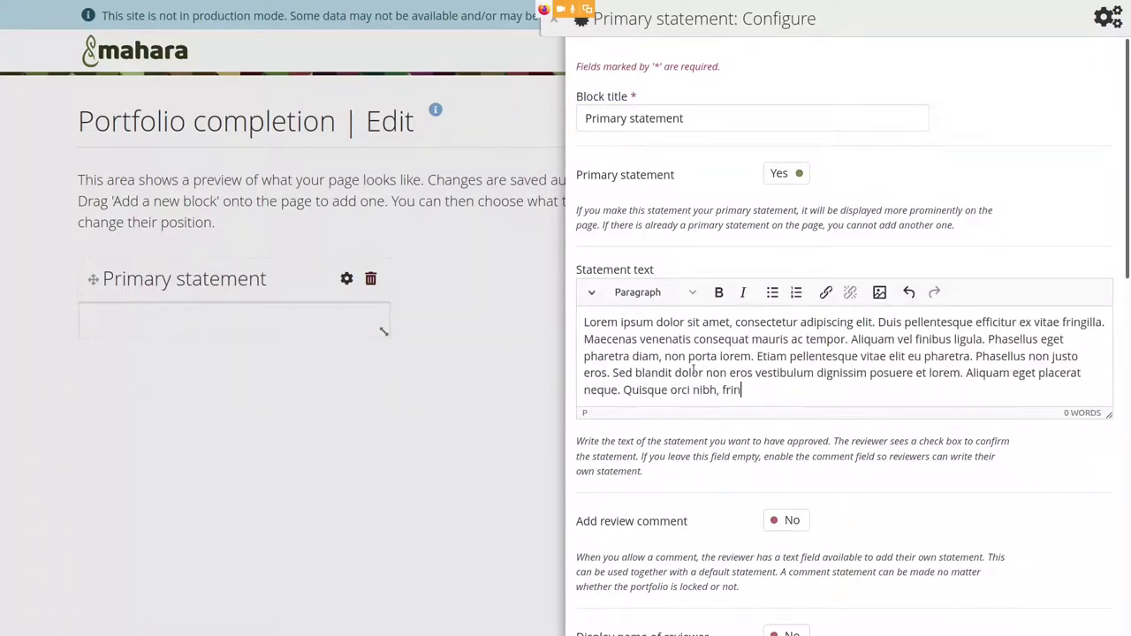
{"action": "type", "text": "gilla at mi nec, ornare iaculis dolor. Donec elementum convallis justo, suscipit euismod nulla blandit sed. Sed ac nunc et leo condimentum faucibus eget commodo justo. Pellentesque quis mauris nec sem mollis vestibulum. Donec nec elit fermentum, fauci"}
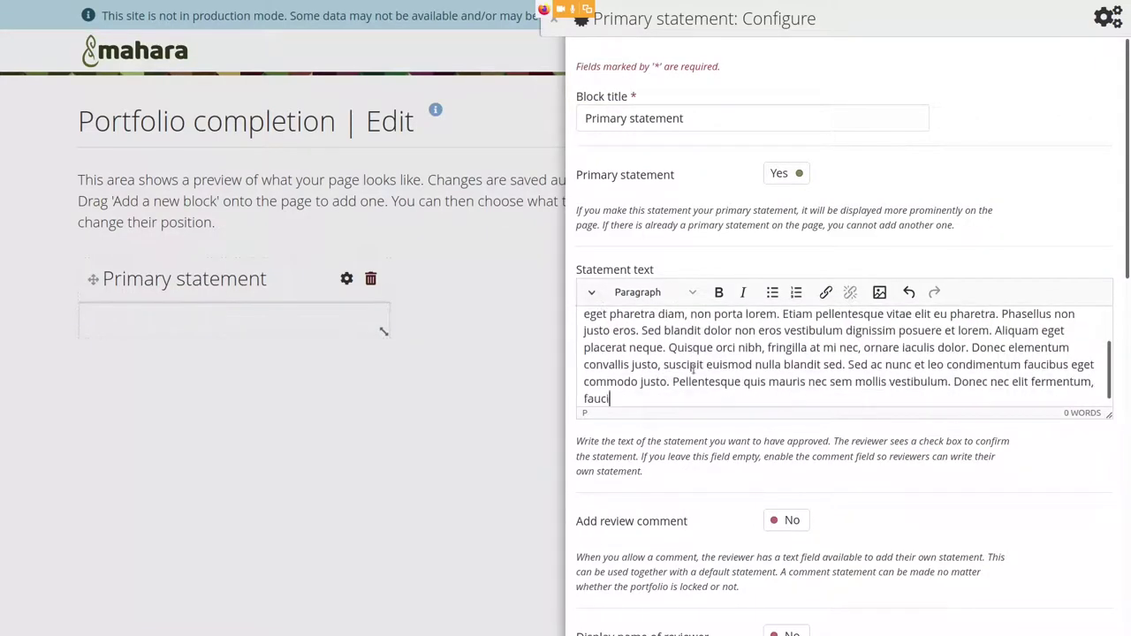
{"action": "type", "text": "bus elit ac, efficitur metus. Mauris dictum et massa id pretium. Donec at leo porta, scelerisque est et, ullamcorper felis. Sed vehicula mauris diam, sollicitudin dapibus urna egestas consectetur."}
- Examine the block's review comment and reviewer name settings and the roles that can be allowed to approve the statement
{"action": "scroll", "coordinate": [1029, 510], "scroll_direction": "down", "scroll_amount": 5}
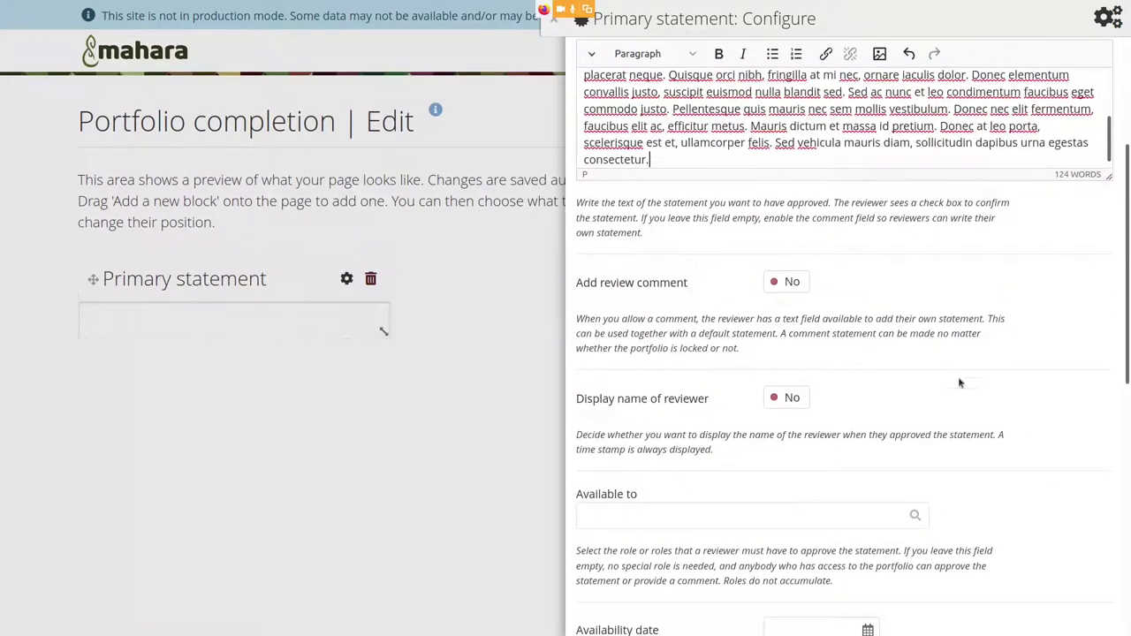
{"action": "scroll", "coordinate": [959, 378], "scroll_direction": "down", "scroll_amount": 3}
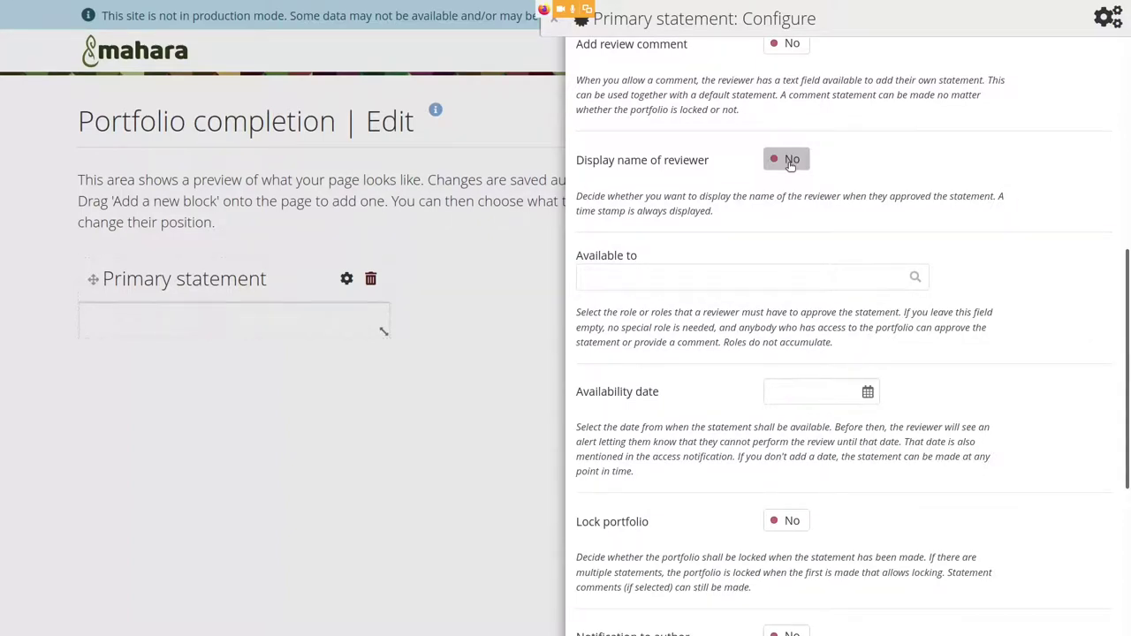
{"action": "left_click", "coordinate": [717, 275]}
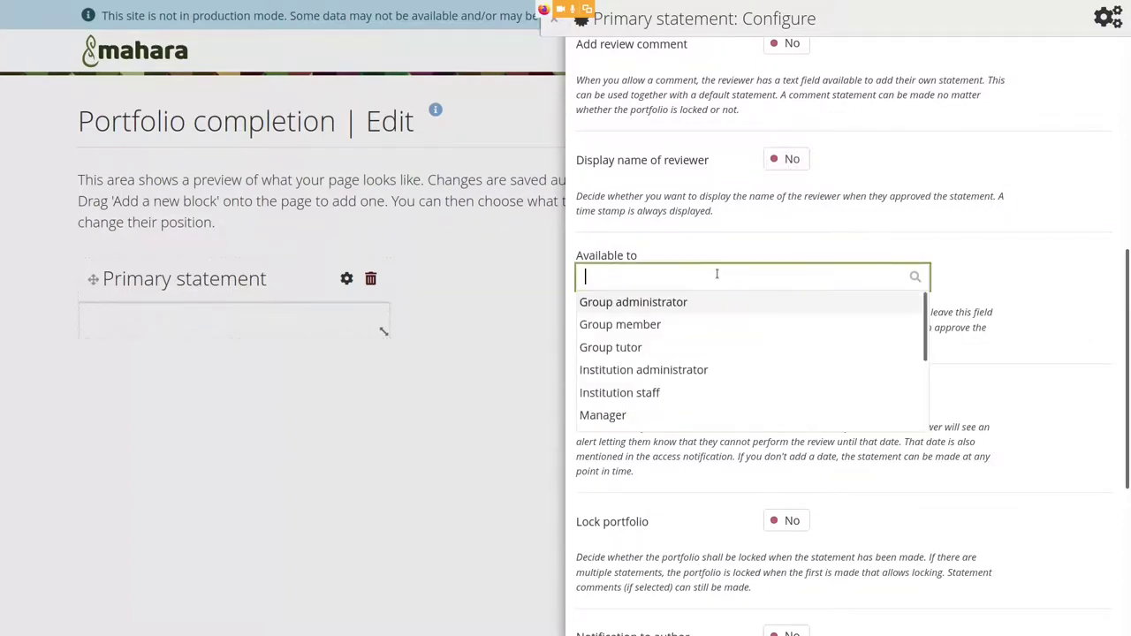
{"action": "scroll", "coordinate": [717, 342], "scroll_direction": "down", "scroll_amount": 1}
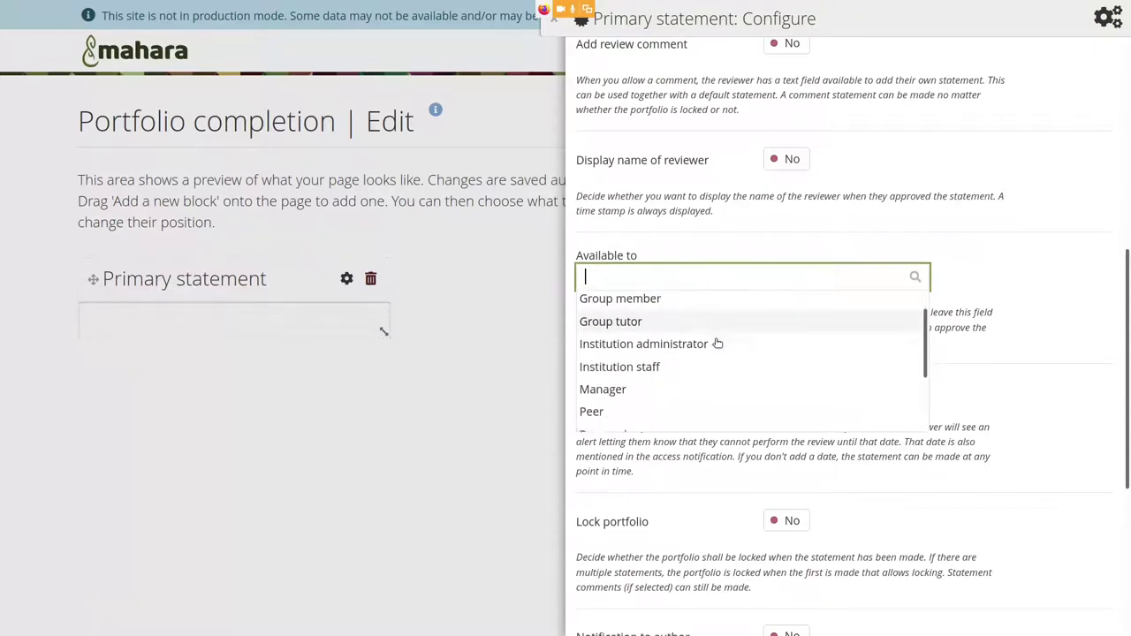
{"action": "scroll", "coordinate": [717, 343], "scroll_direction": "down", "scroll_amount": 3}
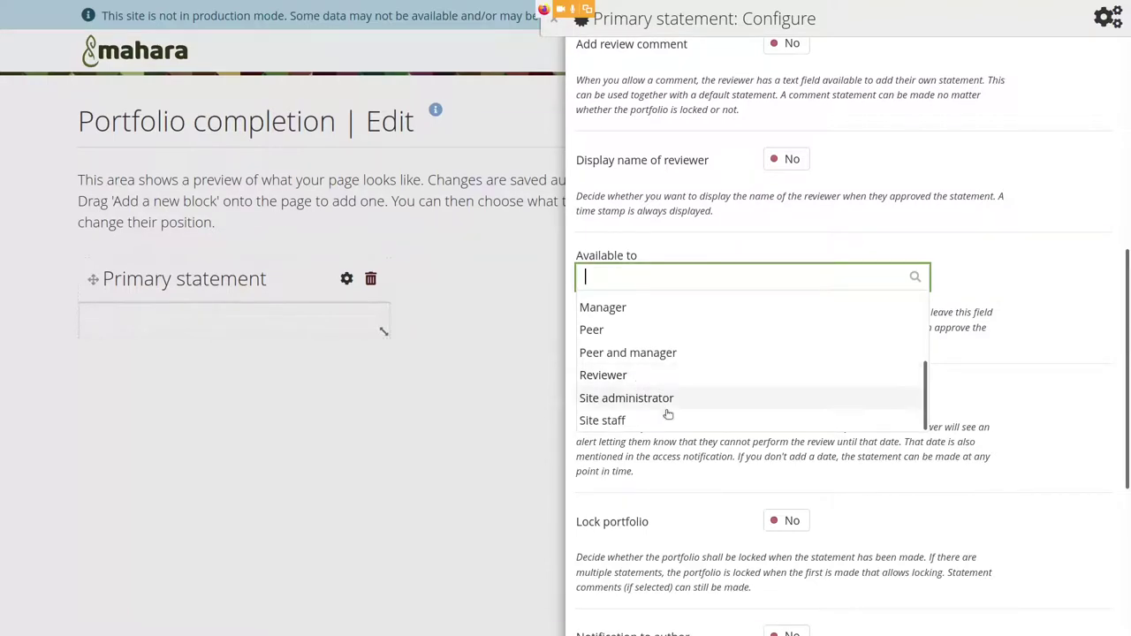
{"action": "left_click", "coordinate": [668, 456]}
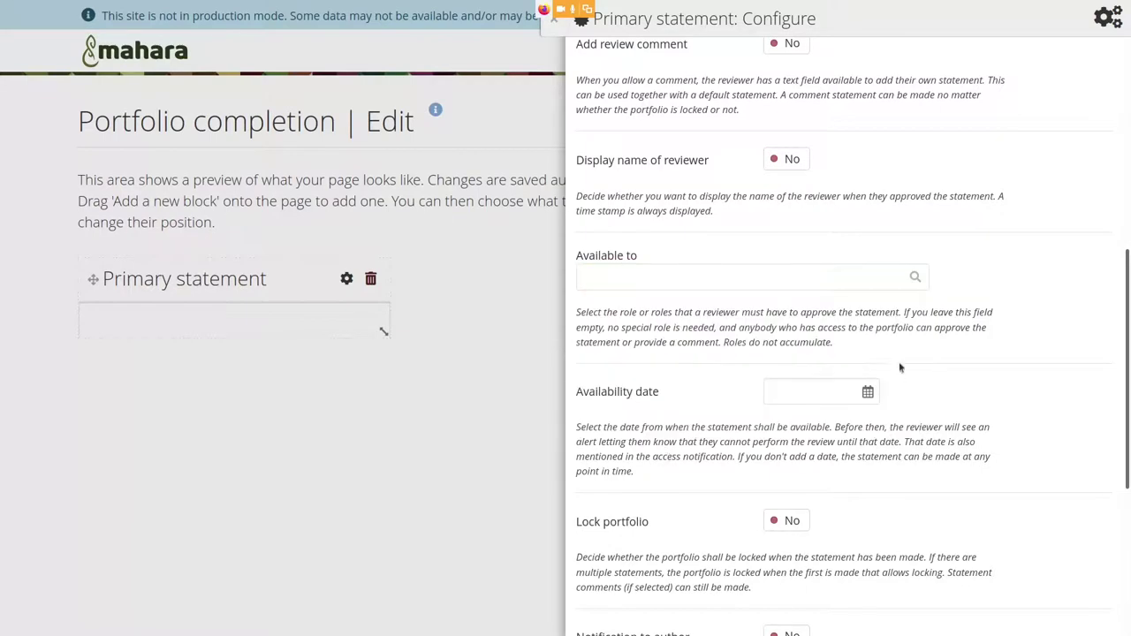
- Enable the notification to the author for the Primary statement block and save its configuration
{"action": "scroll", "coordinate": [901, 358], "scroll_direction": "down", "scroll_amount": 4}
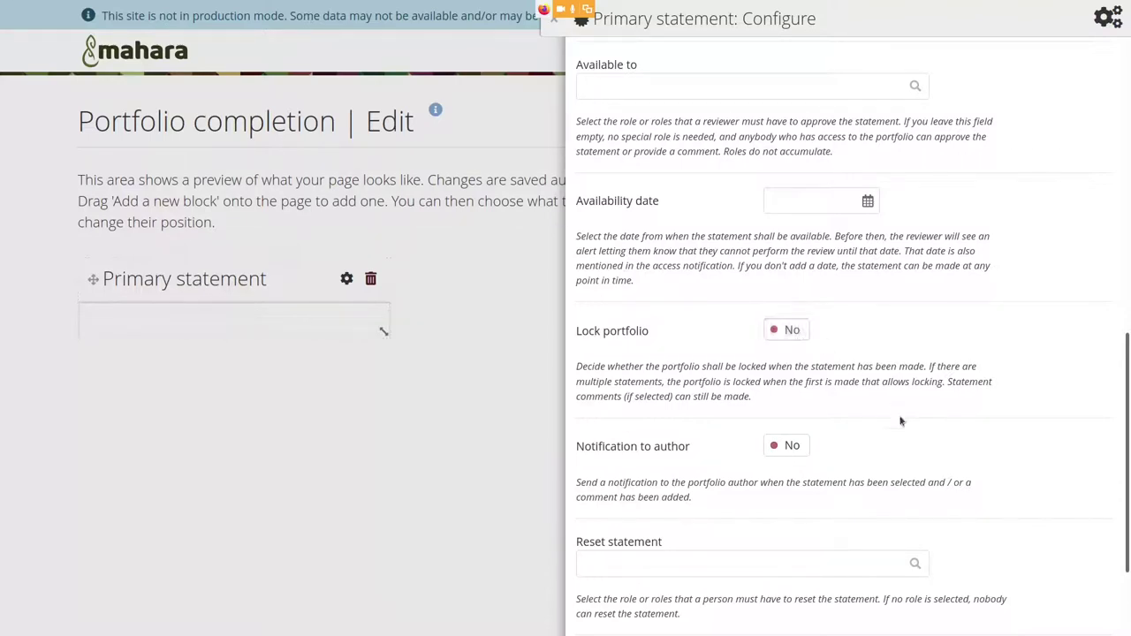
{"action": "scroll", "coordinate": [899, 420], "scroll_direction": "down", "scroll_amount": 3}
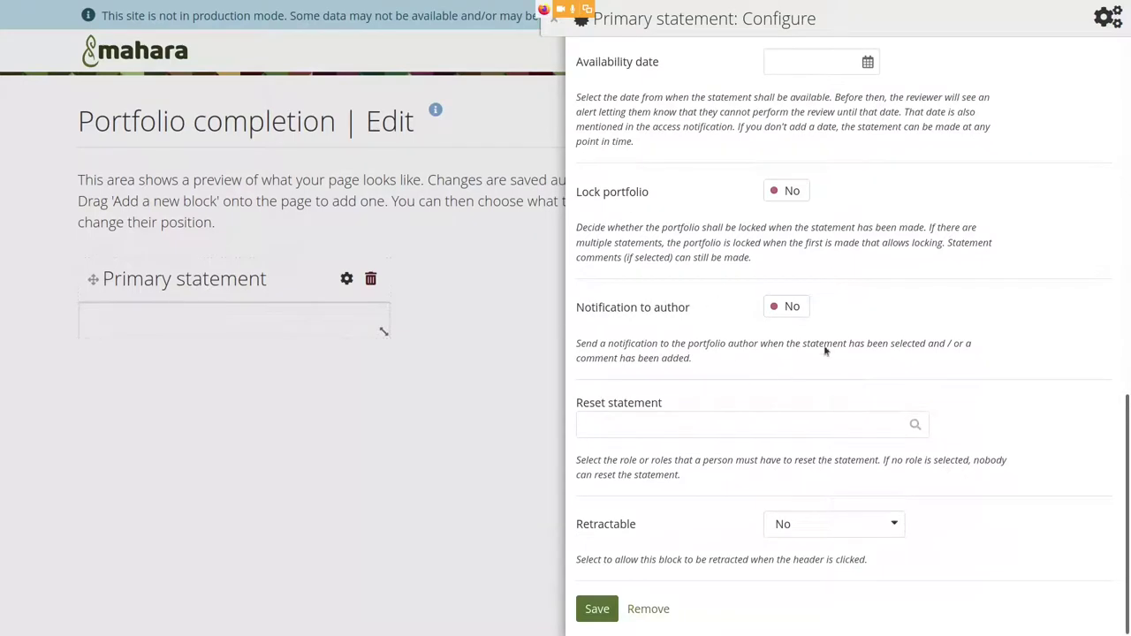
{"action": "left_click", "coordinate": [790, 308]}
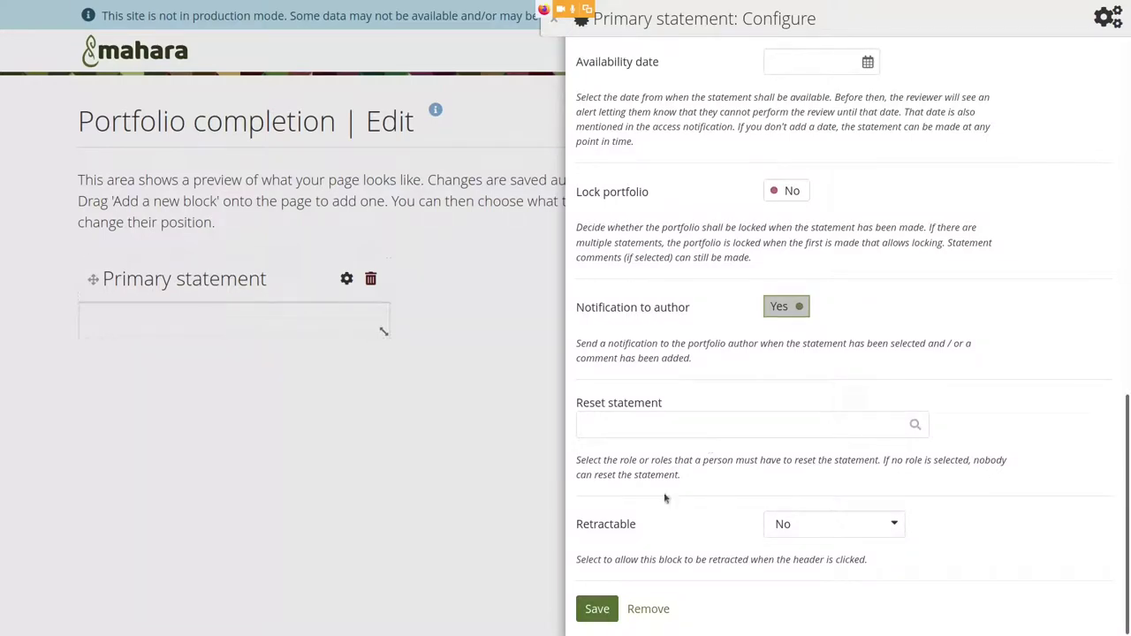
{"action": "left_click", "coordinate": [588, 608]}
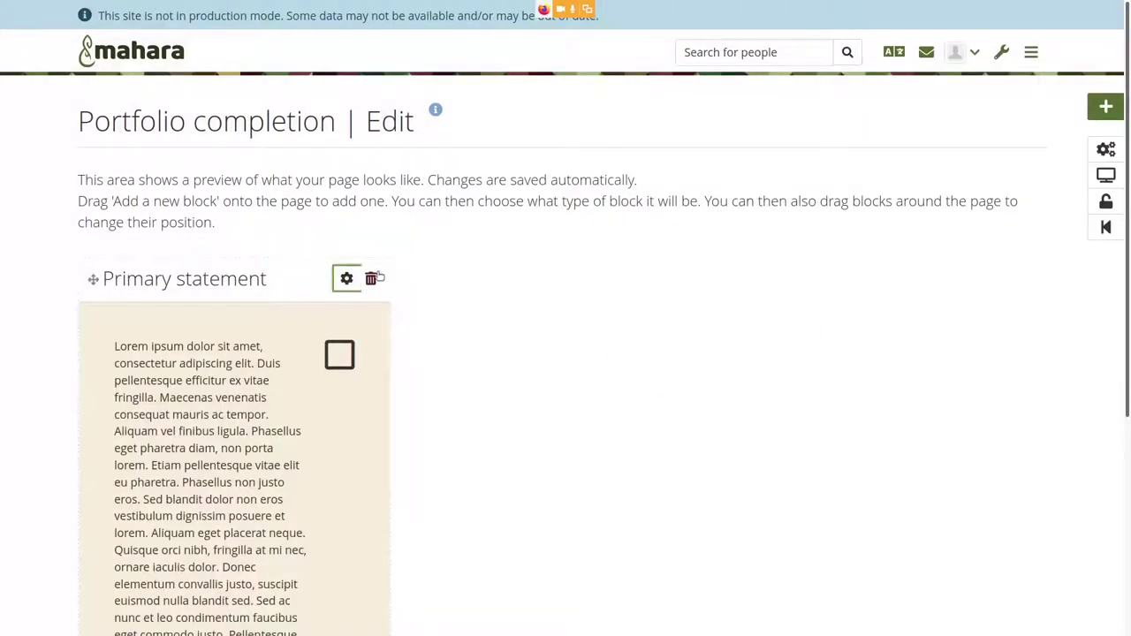
- Resize the Primary statement block to the full page width and reduce its height to fit the text
{"action": "left_click_drag", "start_coordinate": [385, 279], "coordinate": [1080, 380]}
{"action": "scroll", "coordinate": [1079, 381], "scroll_direction": "down", "scroll_amount": 5}
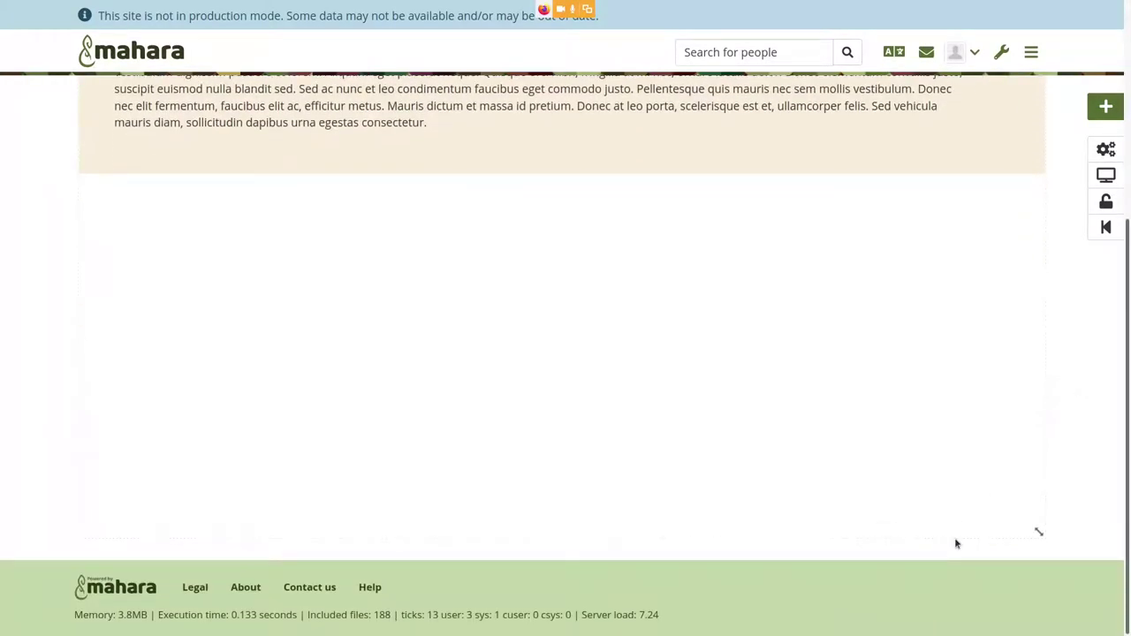
{"action": "left_click_drag", "start_coordinate": [954, 531], "coordinate": [957, 202]}
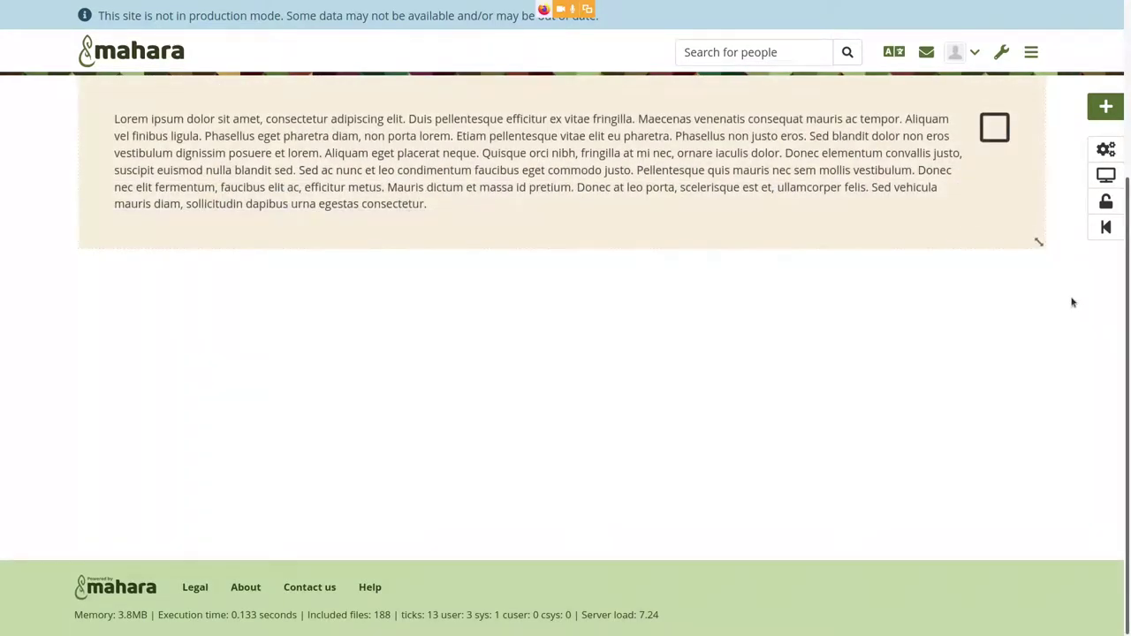
{"action": "scroll", "coordinate": [1072, 302], "scroll_direction": "up", "scroll_amount": 3}
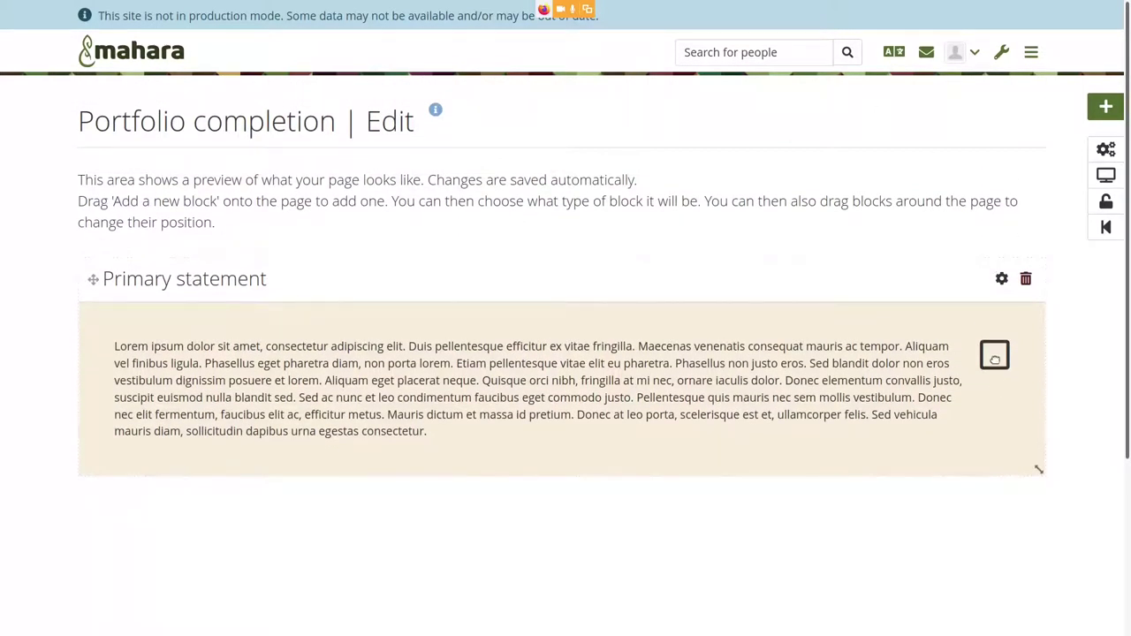
- Return to the institution's HE Academy Fellowship application collection and check the additional options of its Portfolio completion page
{"action": "left_click", "coordinate": [1105, 228]}
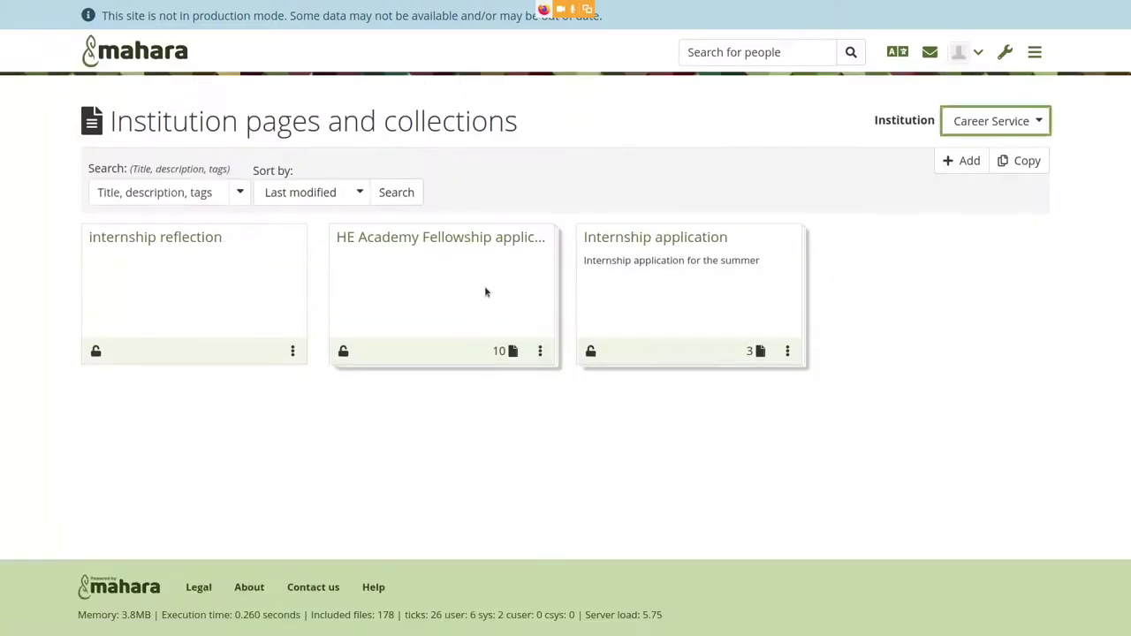
{"action": "left_click", "coordinate": [468, 235]}
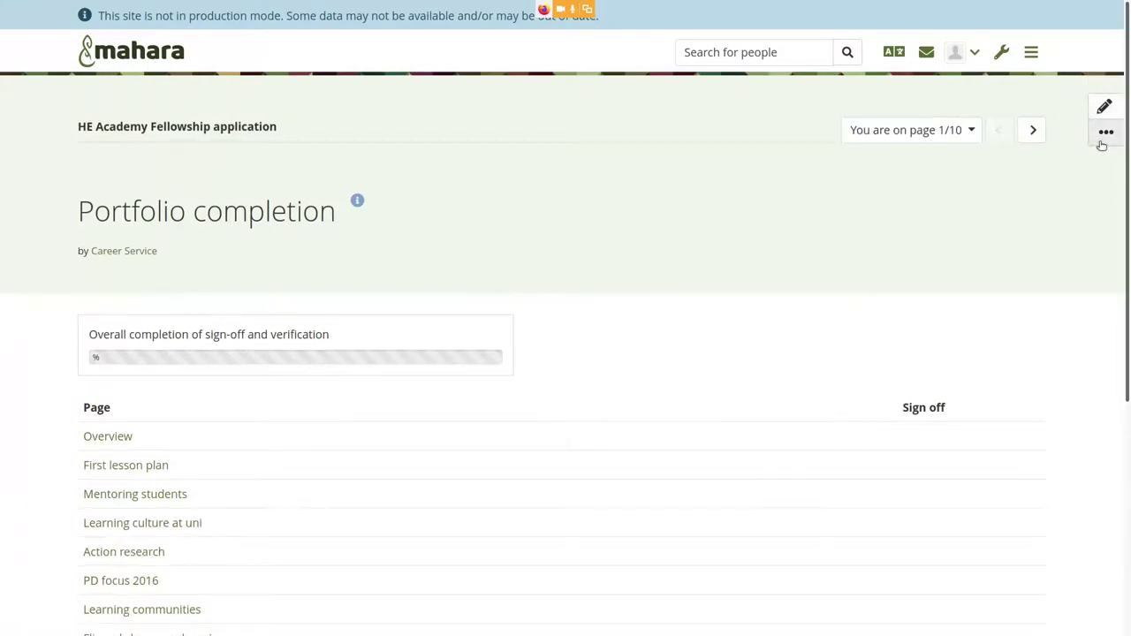
{"action": "left_click", "coordinate": [1105, 133]}
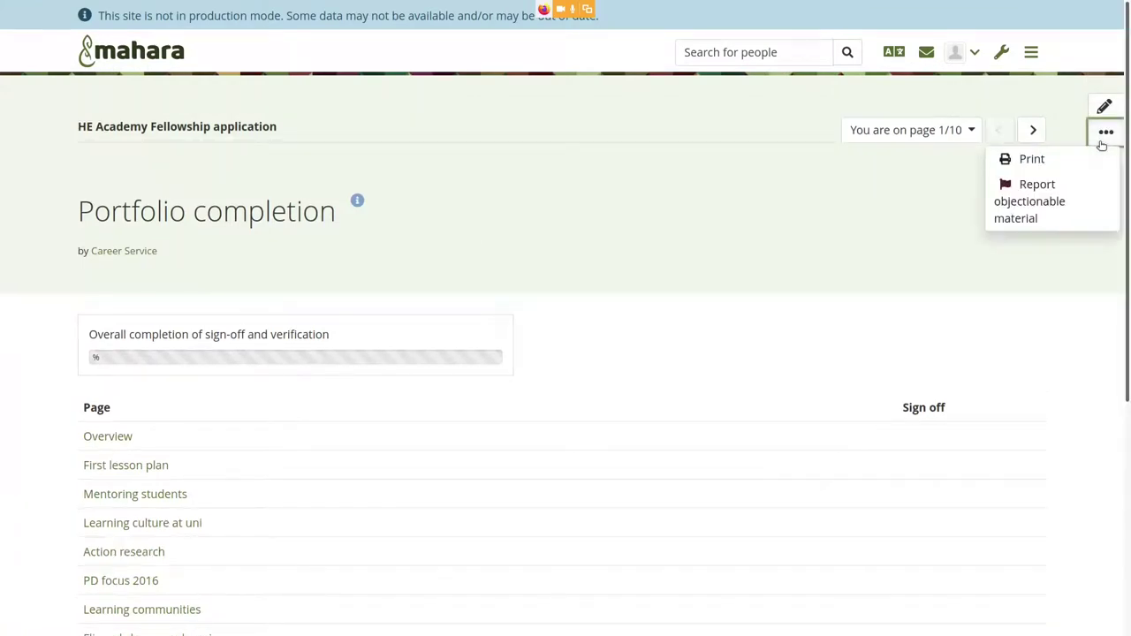
{"action": "left_click", "coordinate": [921, 309]}
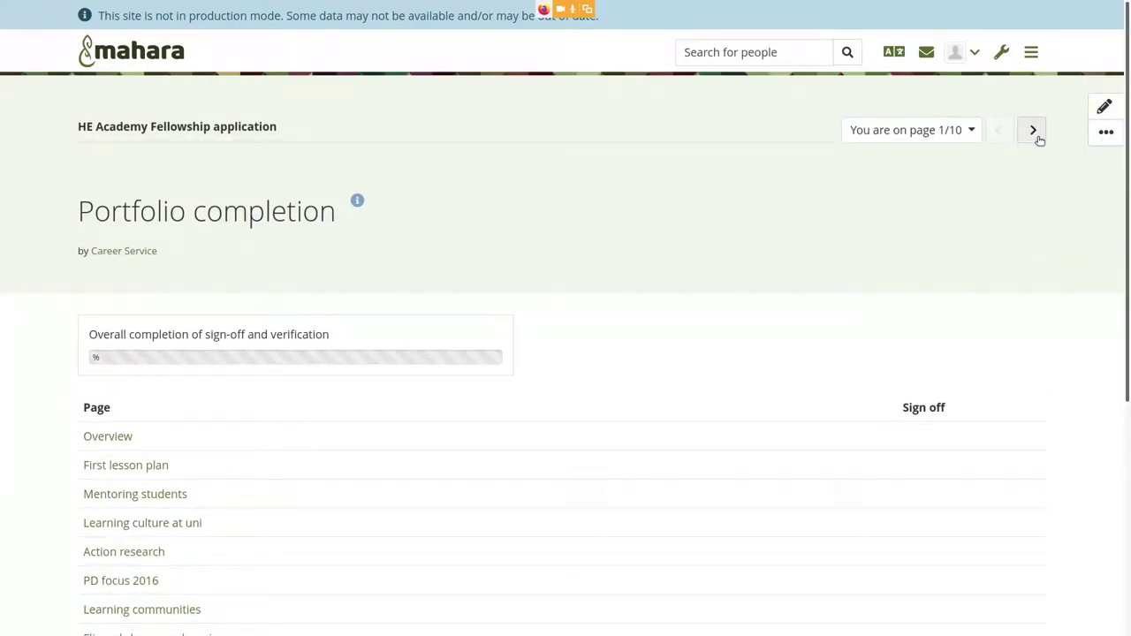
- Open the Rubrics page from the personal pages and collections and check its additional page options
{"action": "left_click", "coordinate": [1032, 53]}
{"action": "left_click", "coordinate": [960, 117]}
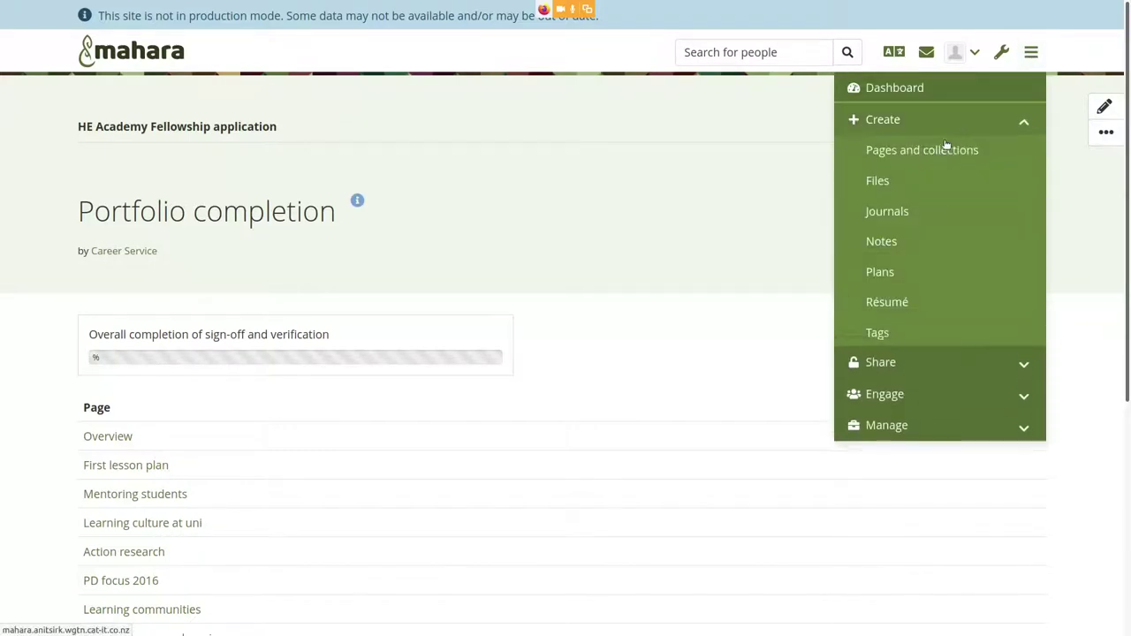
{"action": "left_click", "coordinate": [941, 143]}
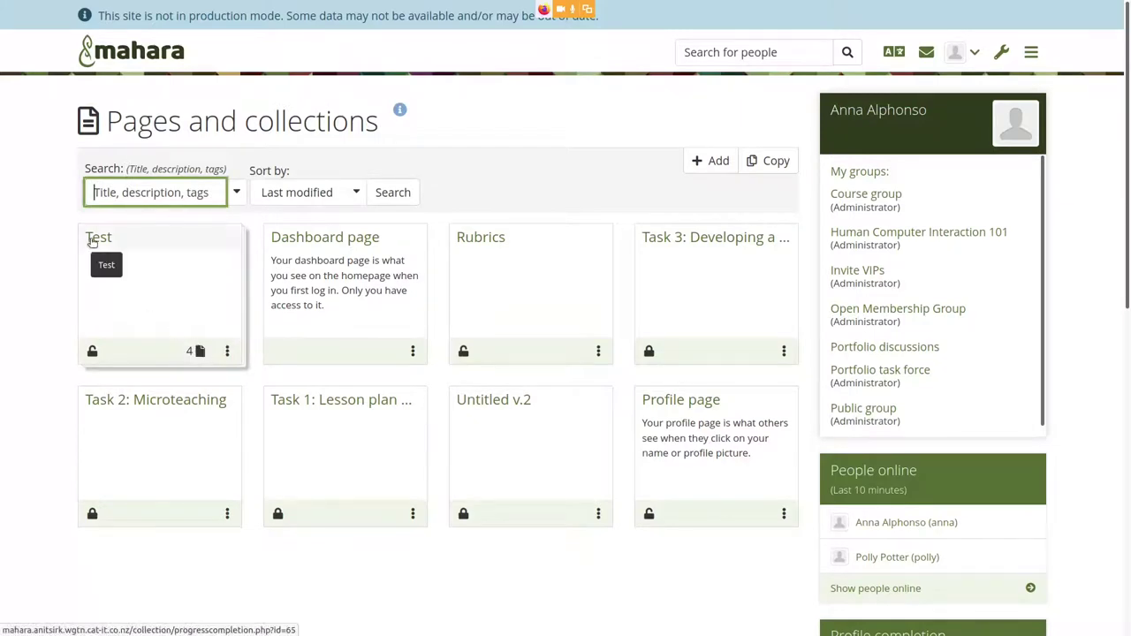
{"action": "left_click", "coordinate": [492, 243]}
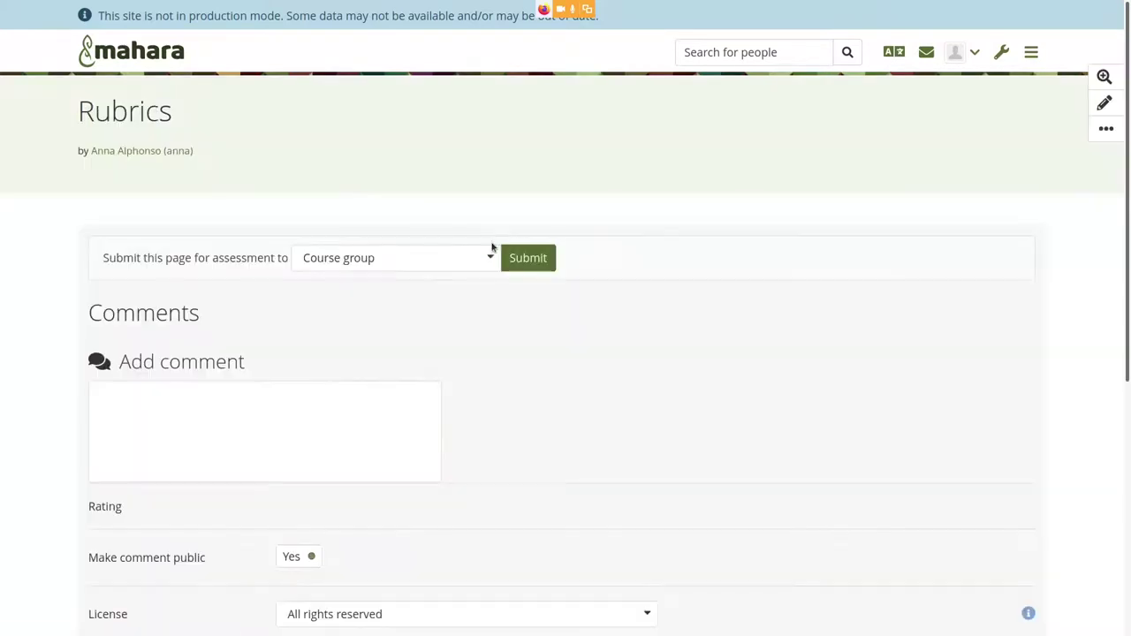
{"action": "left_click", "coordinate": [1111, 163]}
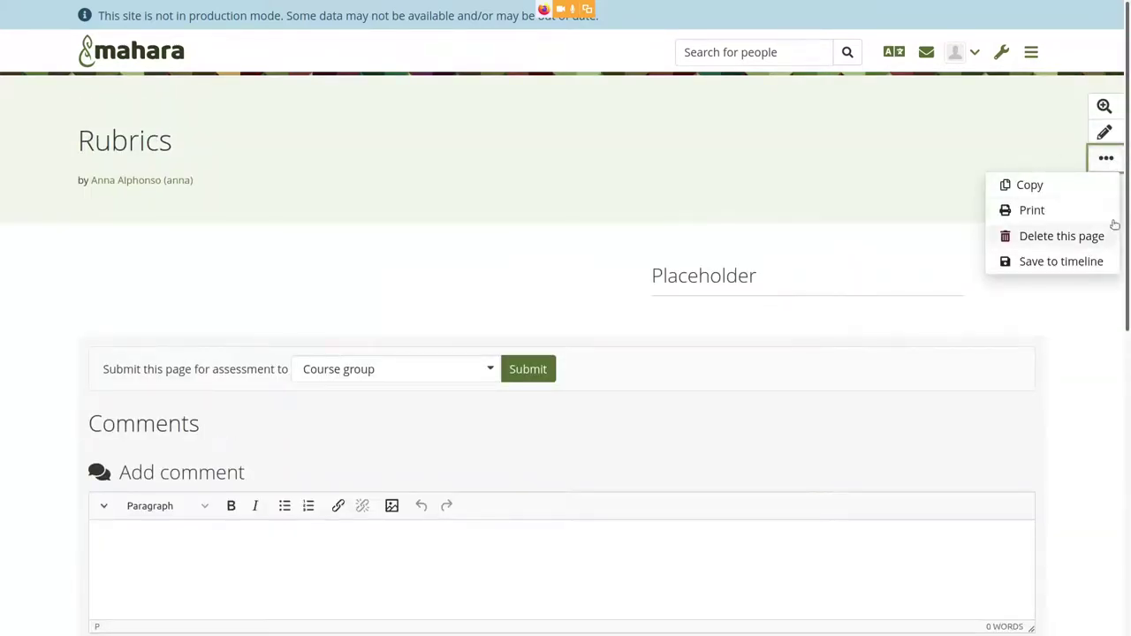
{"action": "left_click", "coordinate": [1087, 322]}
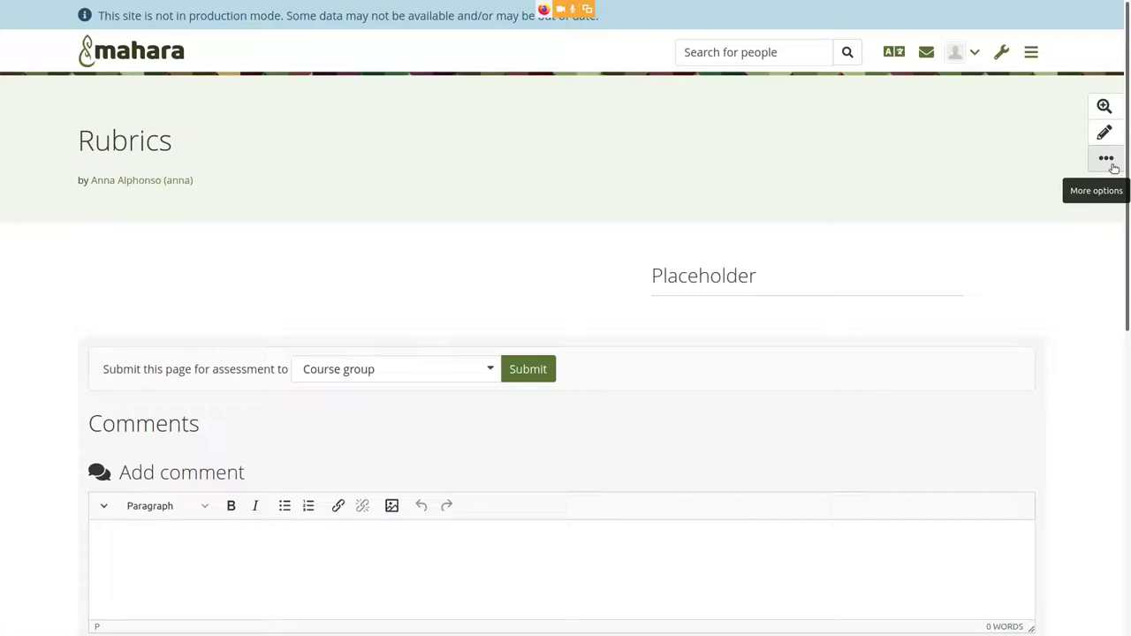
- Show the "Feature ontwikkeling" slide of the presentation, and switch to the Catalyst course in the Moodle Integration demo
{"action": "mouse_move", "coordinate": [1016, 3]}
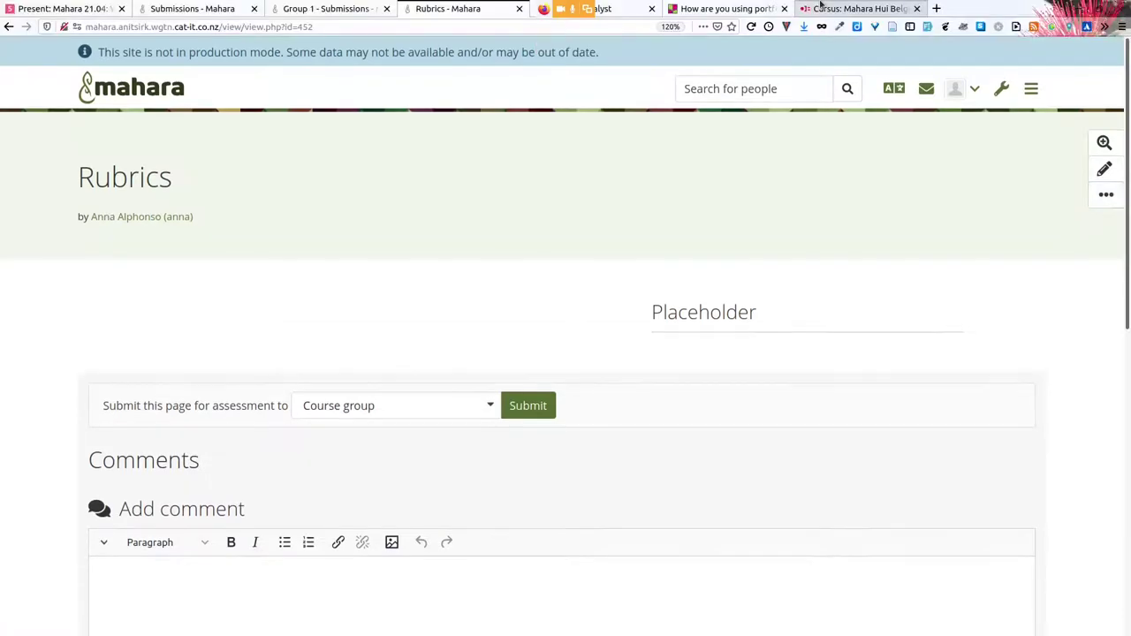
{"action": "left_click", "coordinate": [69, 8]}
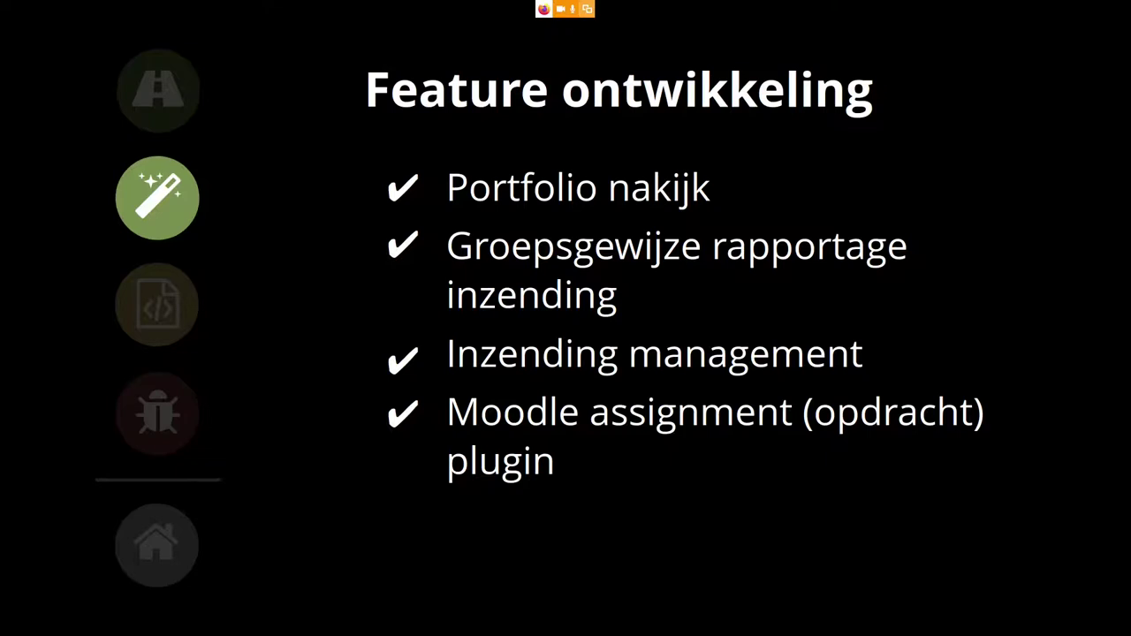
{"action": "mouse_move", "coordinate": [961, 7]}
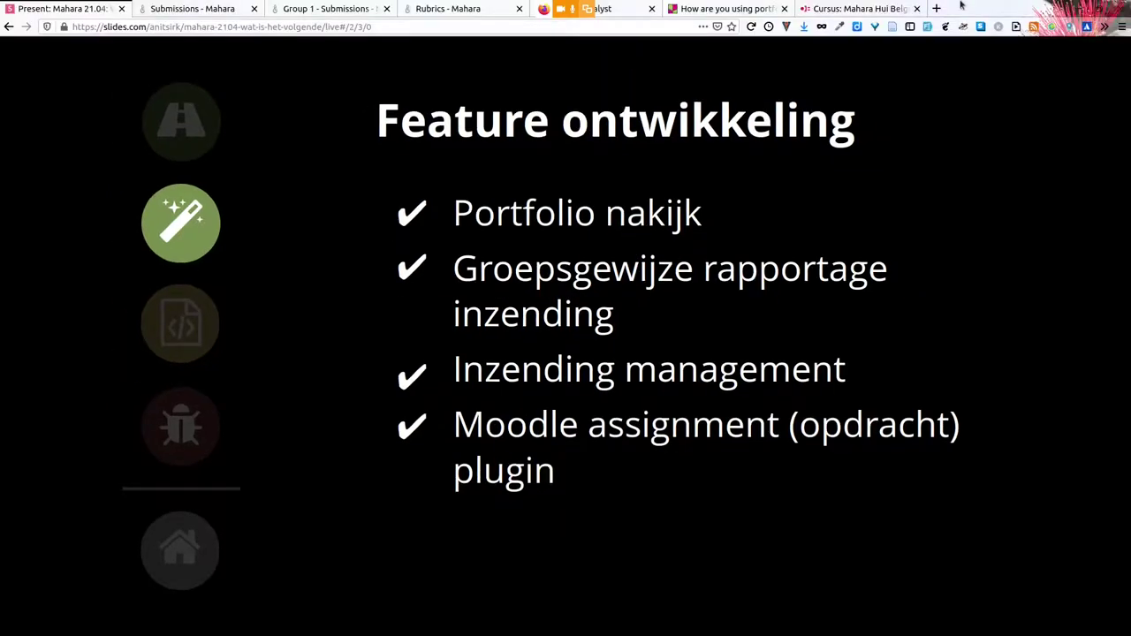
{"action": "left_click", "coordinate": [627, 11]}
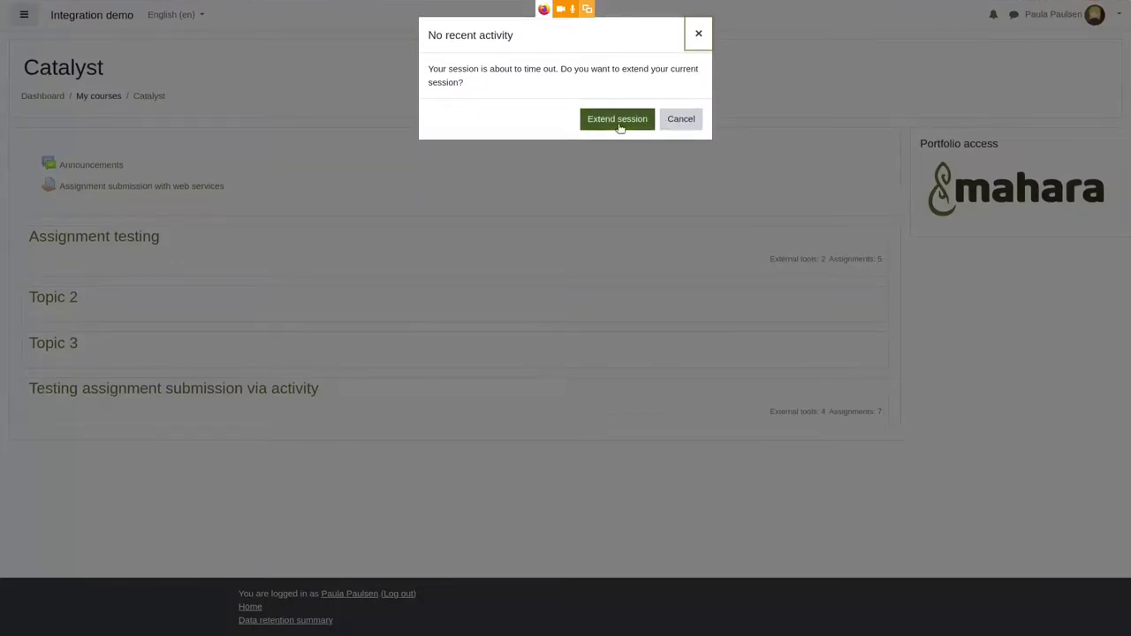
- Try to extend the Moodle session and open the "Assignment submission with web services" assignment
{"action": "left_click", "coordinate": [618, 121]}
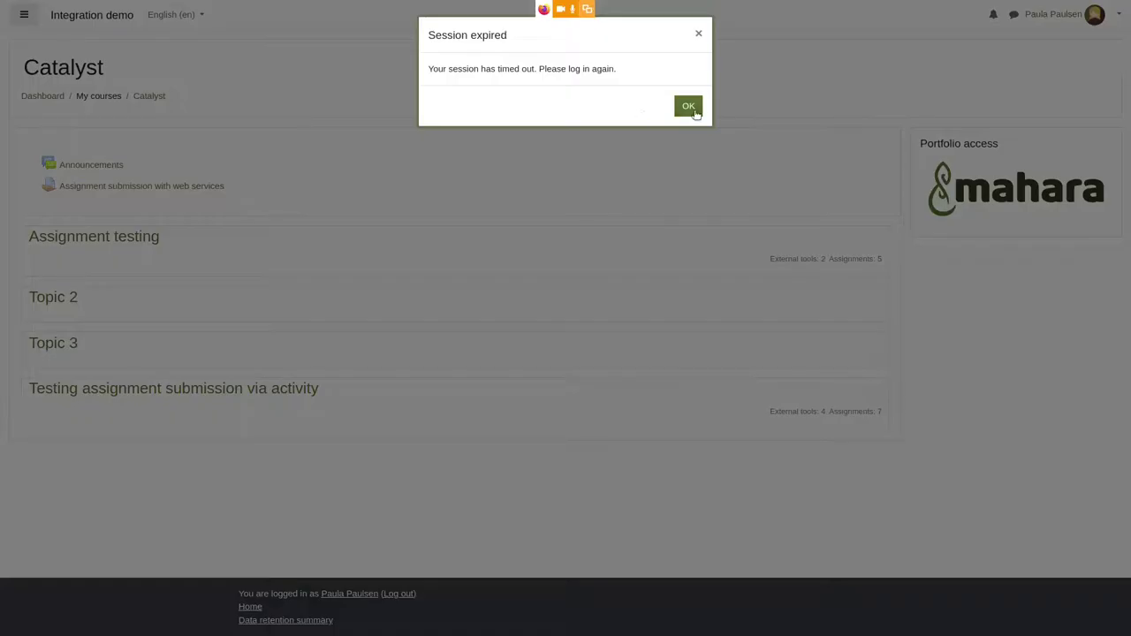
{"action": "left_click", "coordinate": [693, 111]}
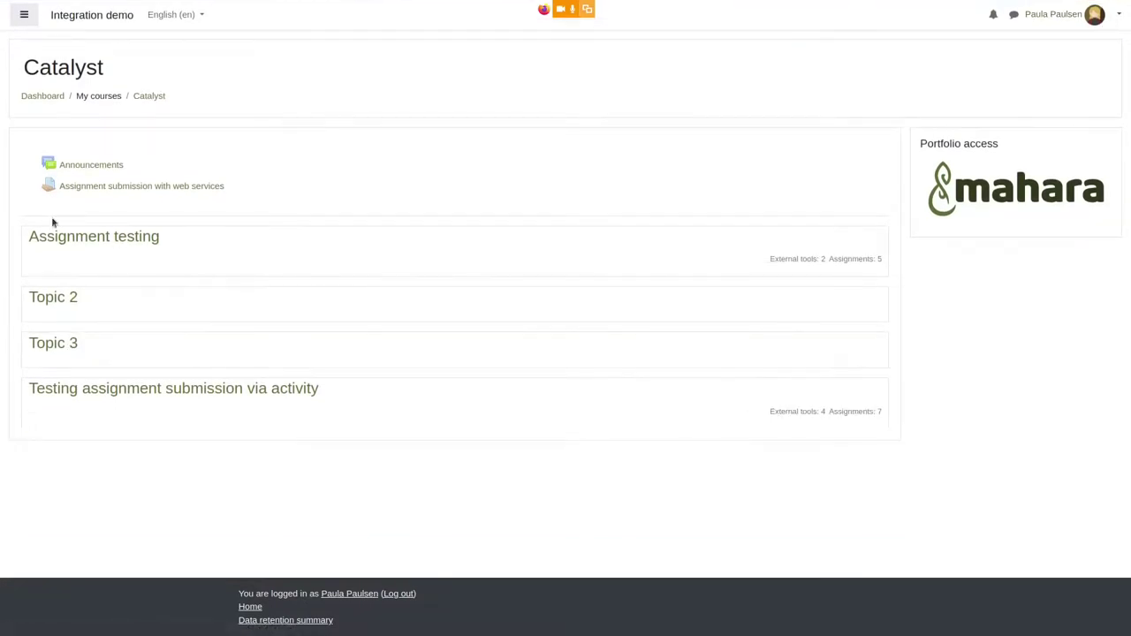
{"action": "left_click", "coordinate": [139, 186]}
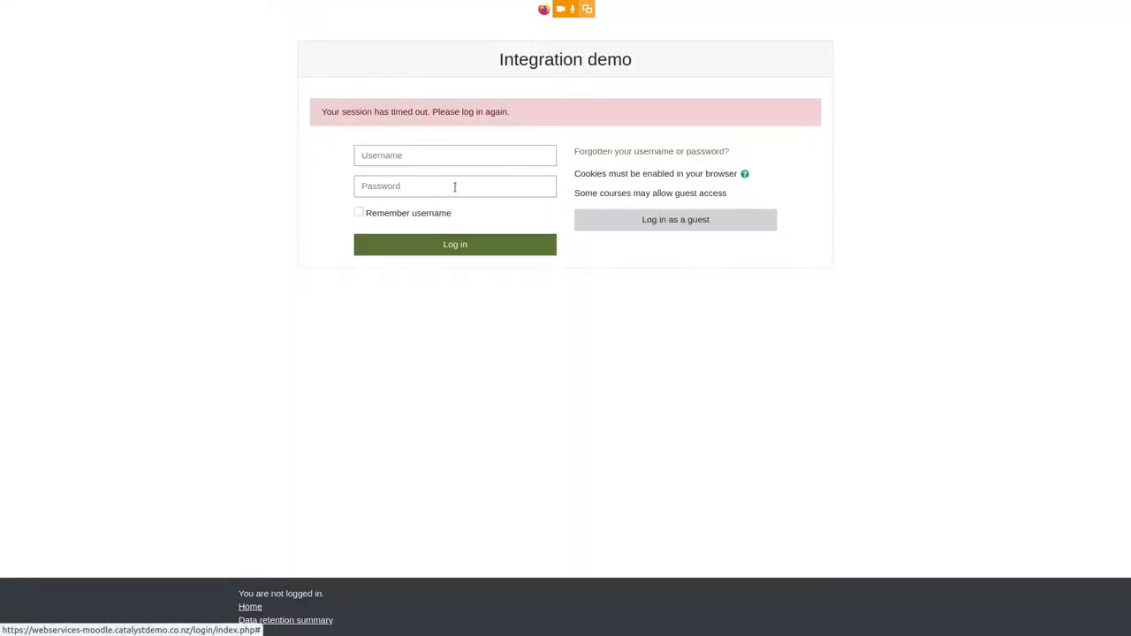
- Switch from the Integration demo login page to the KeePass password database on the other workspace
{"action": "left_click", "coordinate": [534, 159]}
{"action": "key", "text": "alt+Tab"}
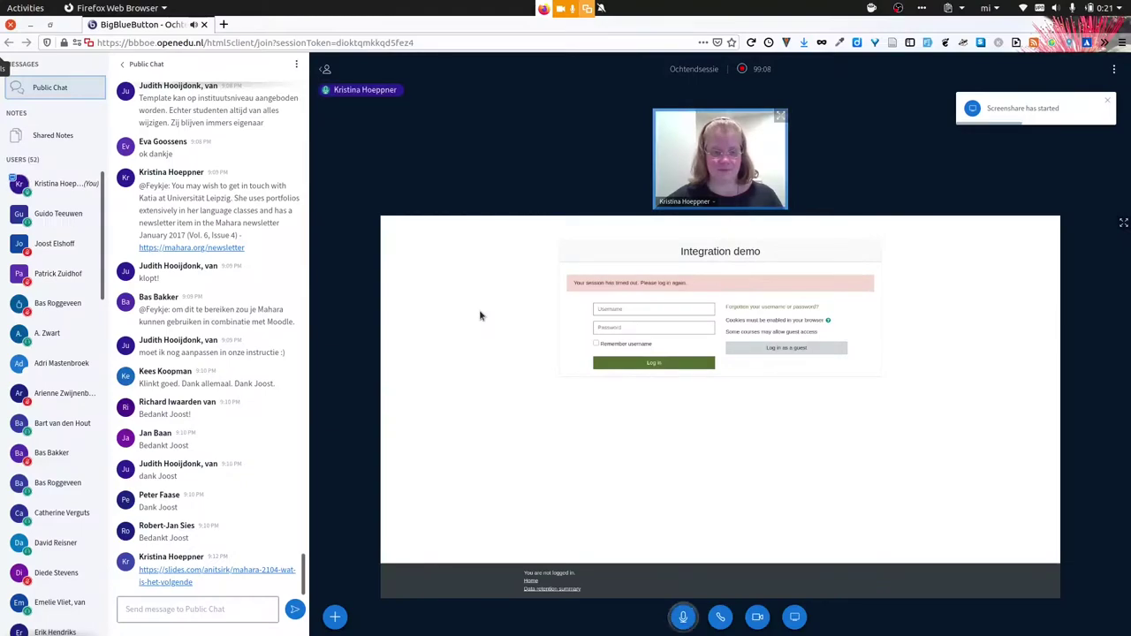
{"action": "key", "text": "super"}
{"action": "left_click", "coordinate": [1100, 150]}
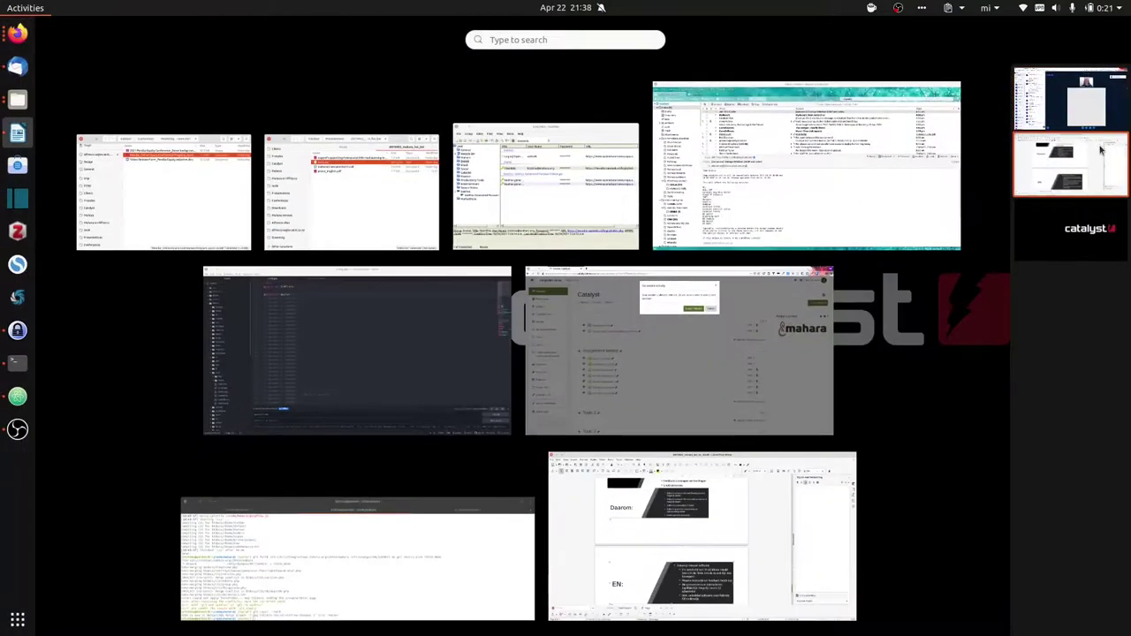
{"action": "left_click", "coordinate": [566, 146]}
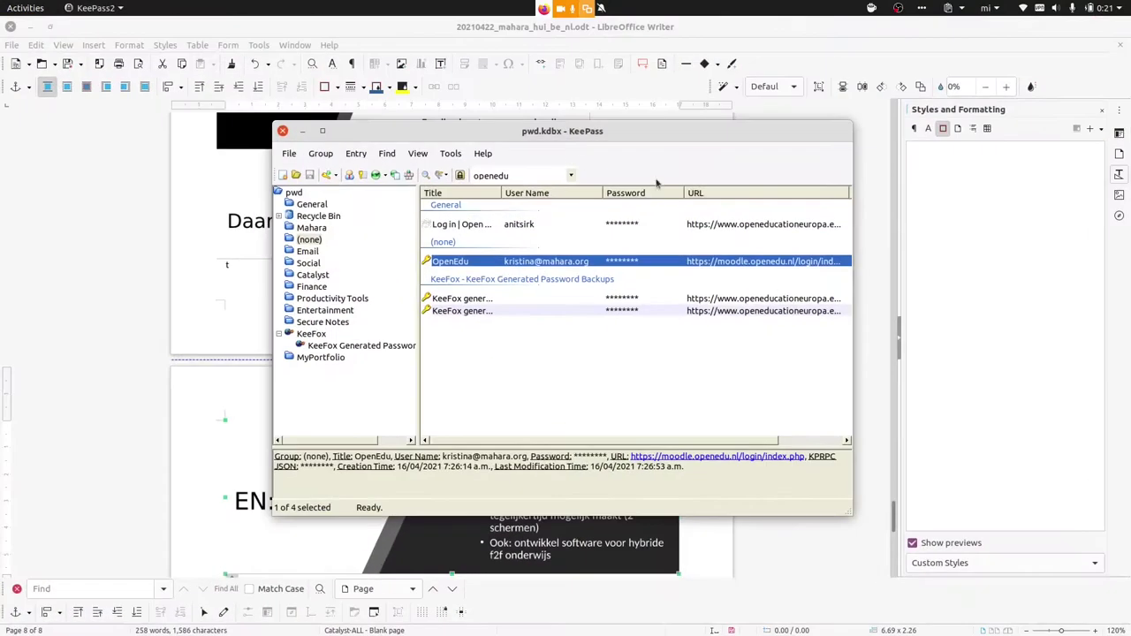
- Search the KeePass entries for "webservices" and copy the password of the student's Moodle Integration demo account
{"action": "double_click", "coordinate": [542, 171]}
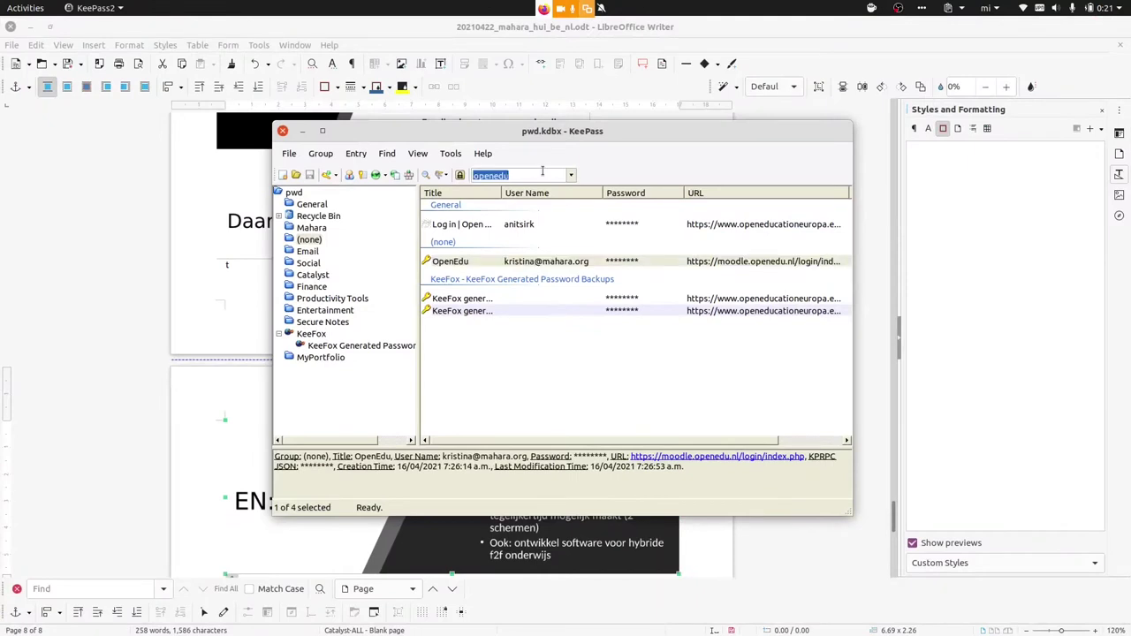
{"action": "type", "text": "webservices"}
{"action": "key", "text": "Return"}
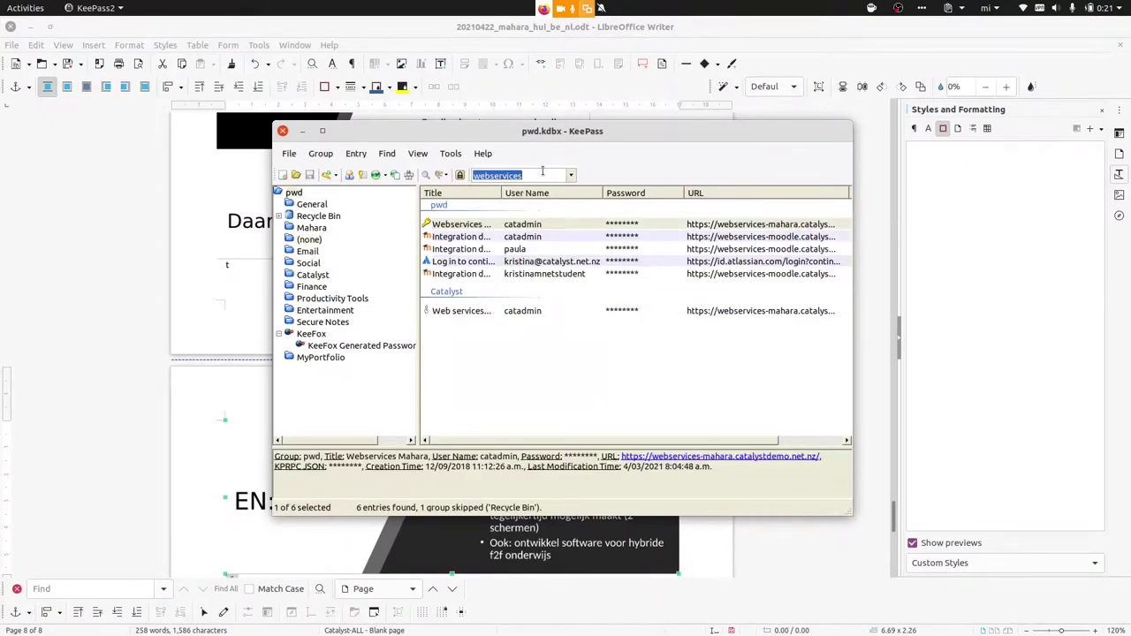
{"action": "left_click", "coordinate": [625, 250]}
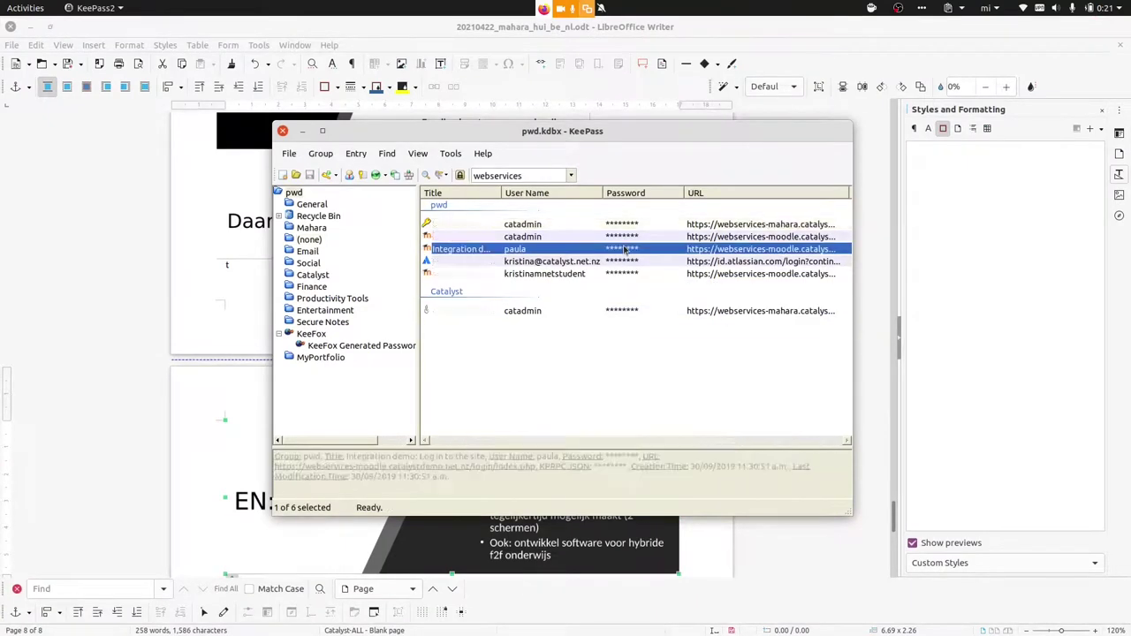
{"action": "key", "text": "ctrl+c"}
- Return to the Integration demo login page in Firefox and log in with the student's username and the copied password
{"action": "key", "text": "alt+Tab"}
{"action": "key", "text": "super"}
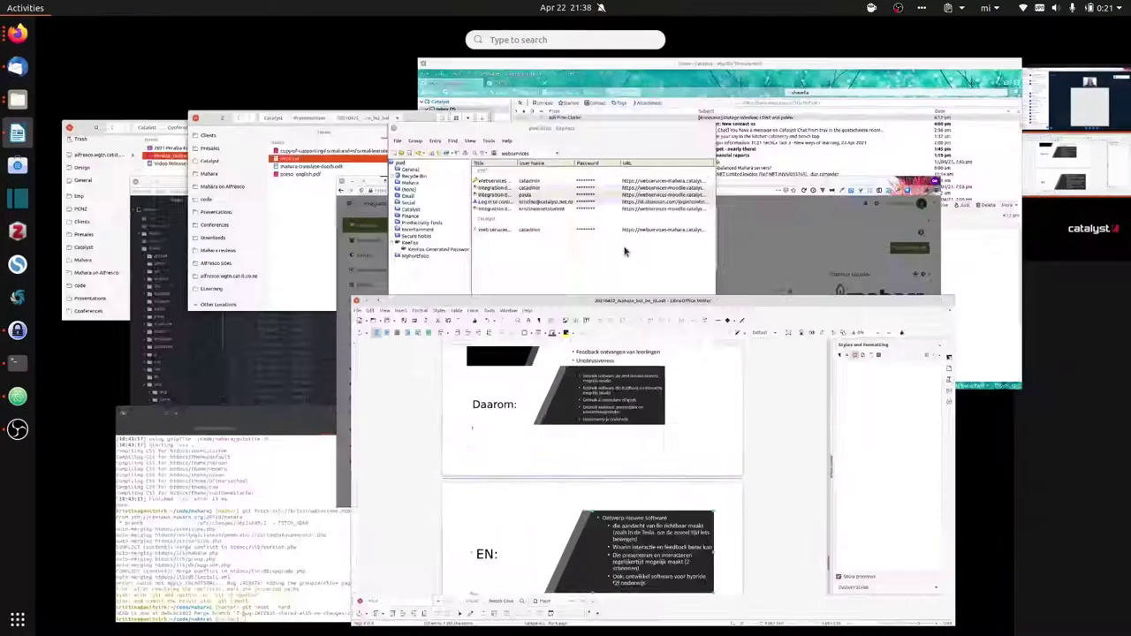
{"action": "scroll", "coordinate": [153, 305], "scroll_direction": "up", "scroll_amount": 1}
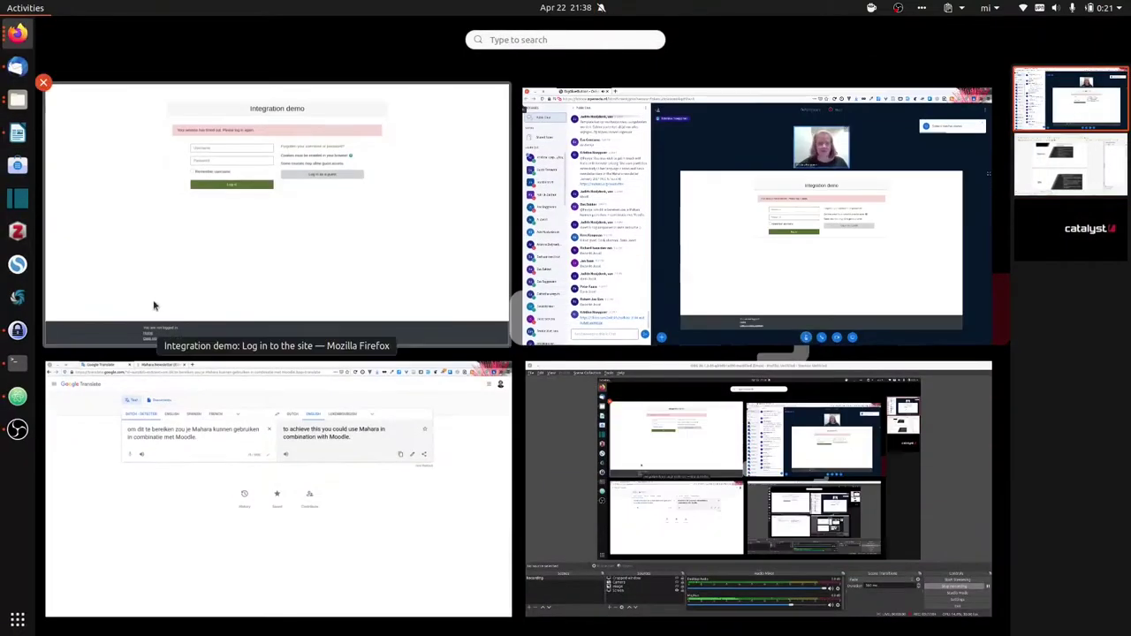
{"action": "left_click", "coordinate": [210, 273]}
{"action": "left_click", "coordinate": [500, 154]}
{"action": "type", "text": "paul"}
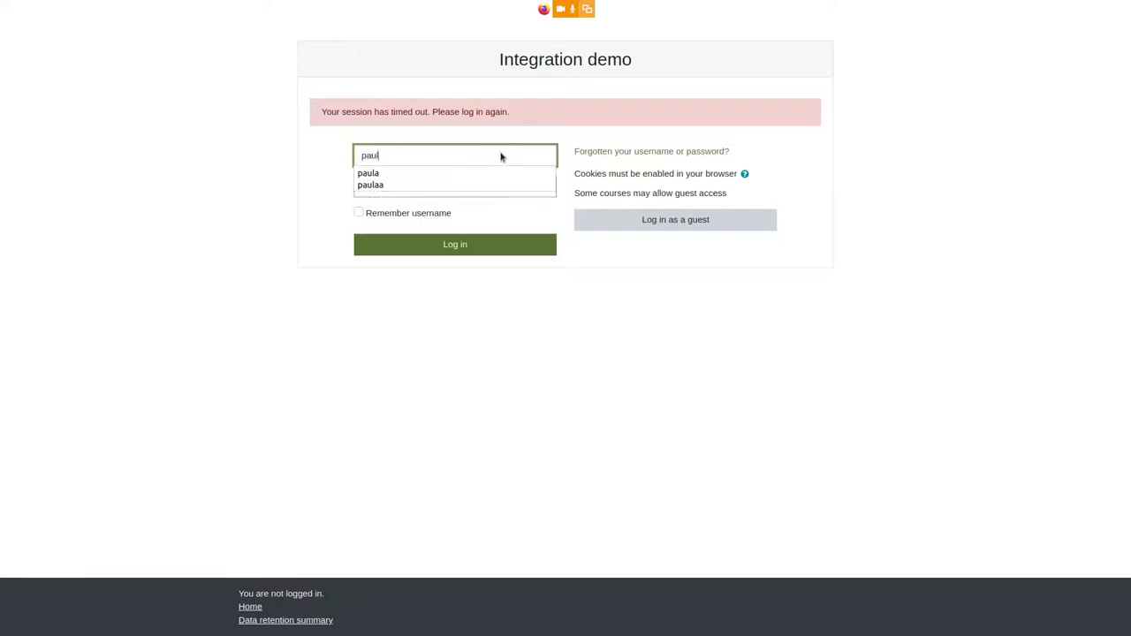
{"action": "type", "text": "a"}
{"action": "key", "text": "Tab"}
{"action": "key", "text": "ctrl+v"}
{"action": "left_click", "coordinate": [475, 247]}
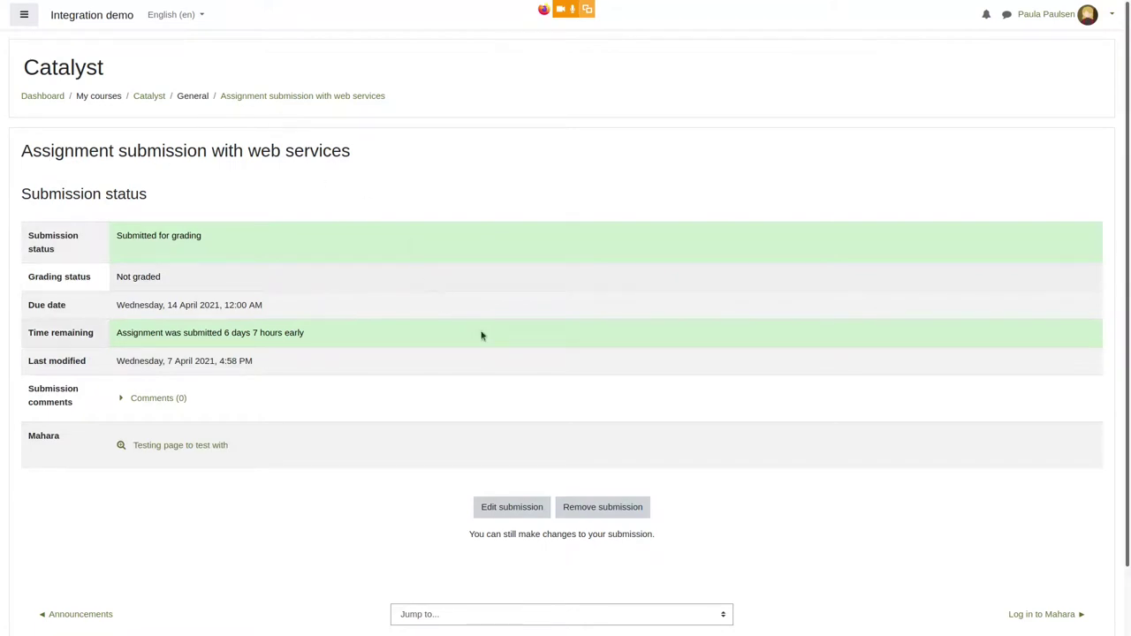
- Open the submission of "Assignment submission with web services" for editing and examine the Mahara portfolio pages offered for selection
{"action": "key", "text": "ctrl+plus"}
{"action": "key", "text": "ctrl+plus"}
{"action": "key", "text": "ctrl+plus"}
{"action": "scroll", "coordinate": [481, 336], "scroll_direction": "down", "scroll_amount": 5}
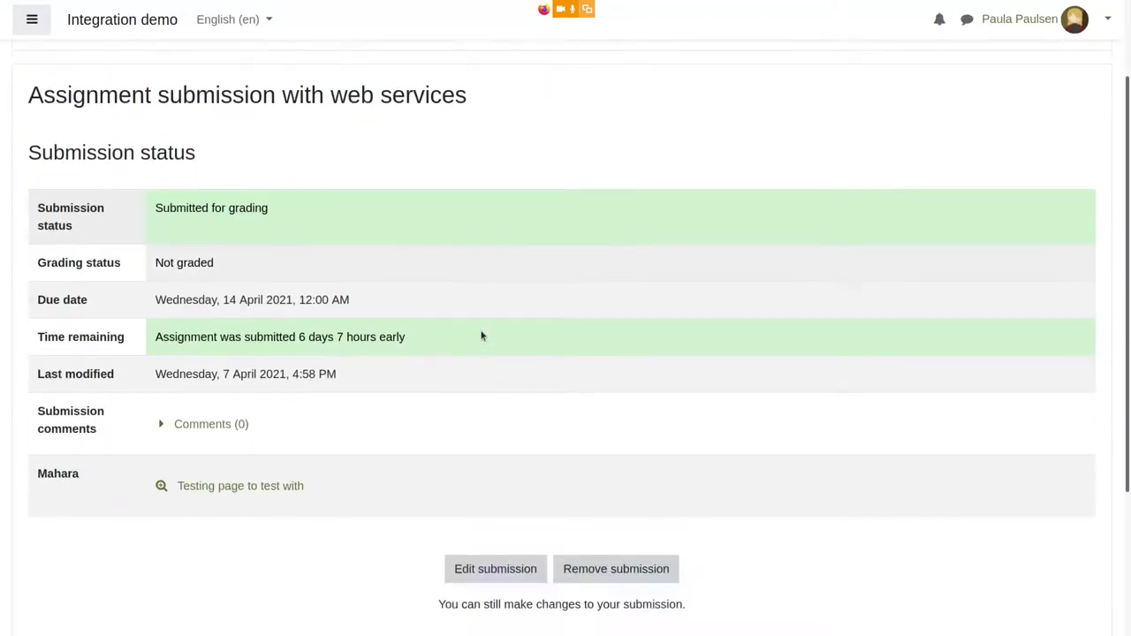
{"action": "left_click", "coordinate": [511, 447]}
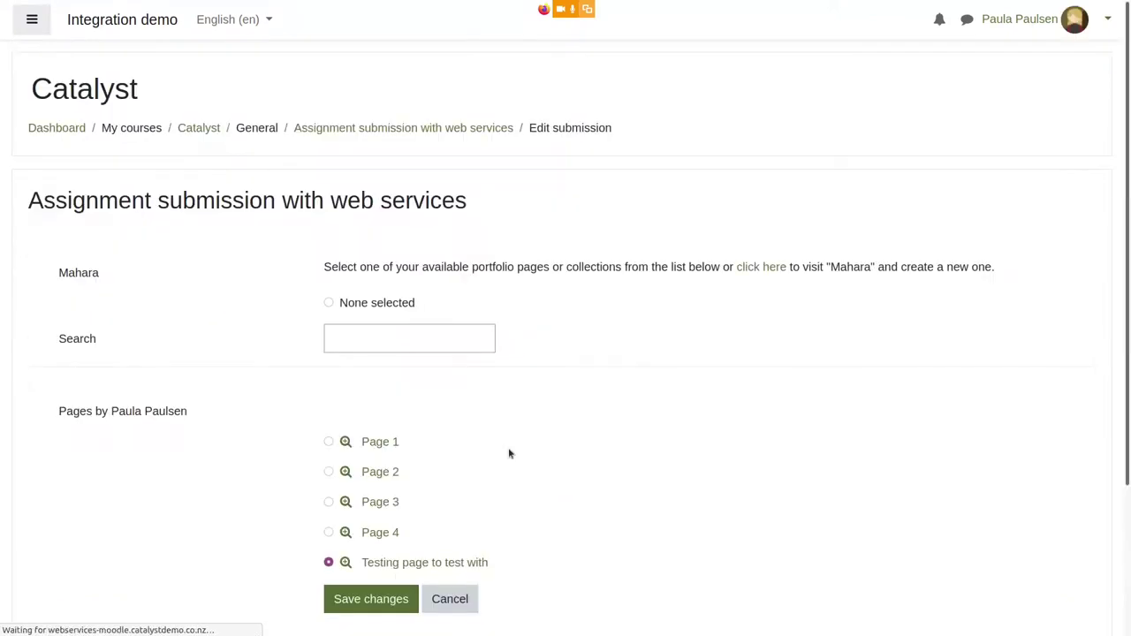
{"action": "scroll", "coordinate": [509, 453], "scroll_direction": "down", "scroll_amount": 2}
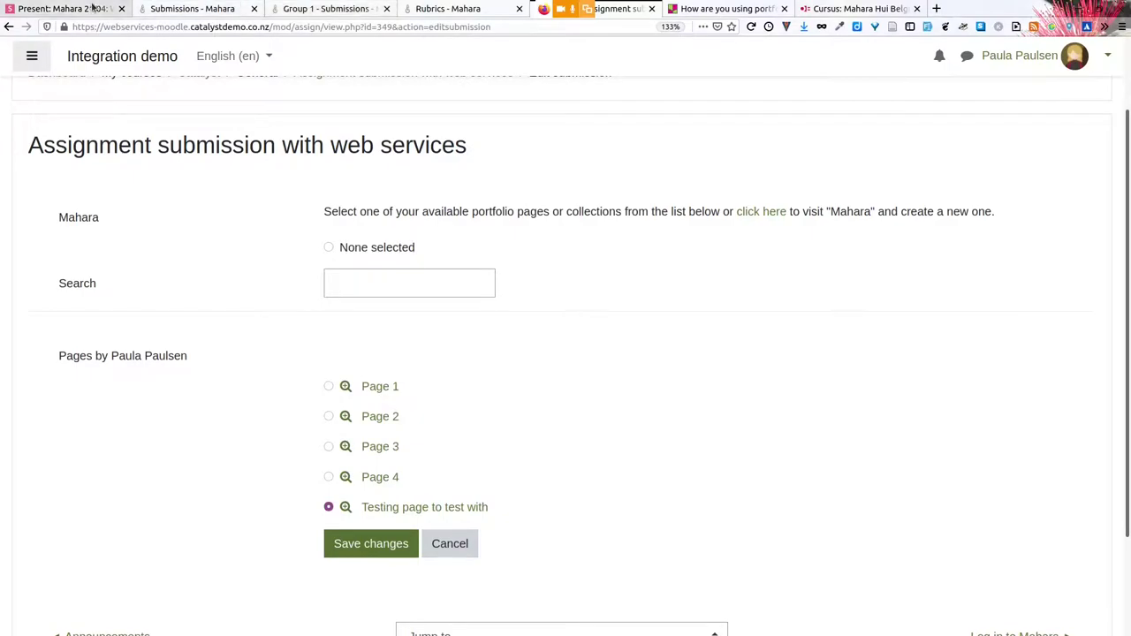
- Return to the Mahara presentation, advance to the "Technologische updates" slide and reveal its list of points
{"action": "left_click", "coordinate": [71, 8]}
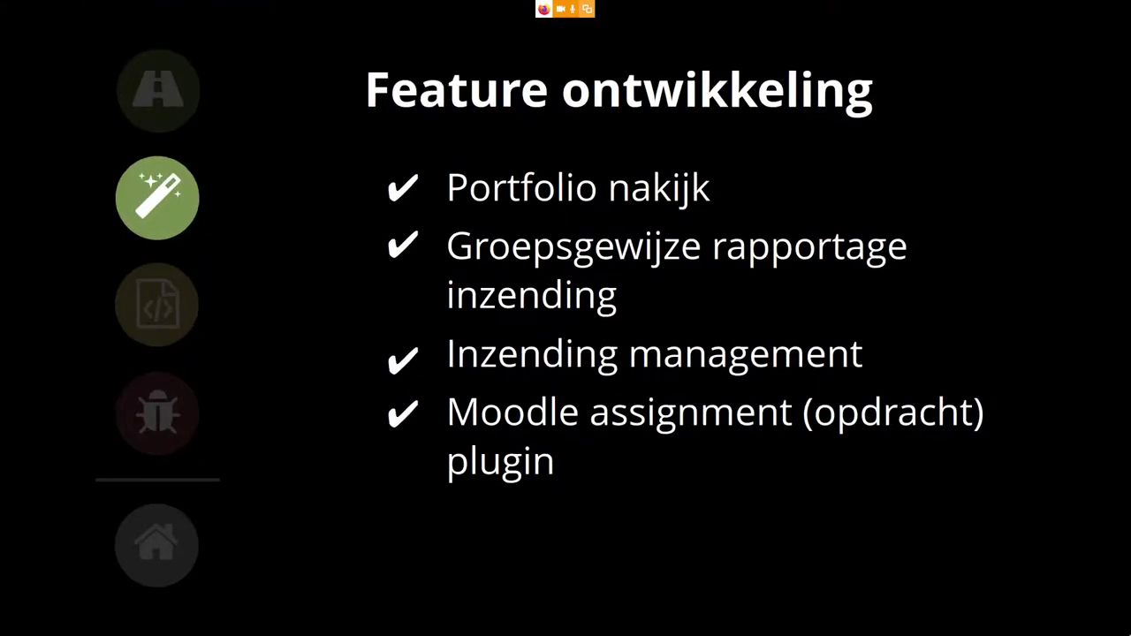
{"action": "key", "text": "Right"}
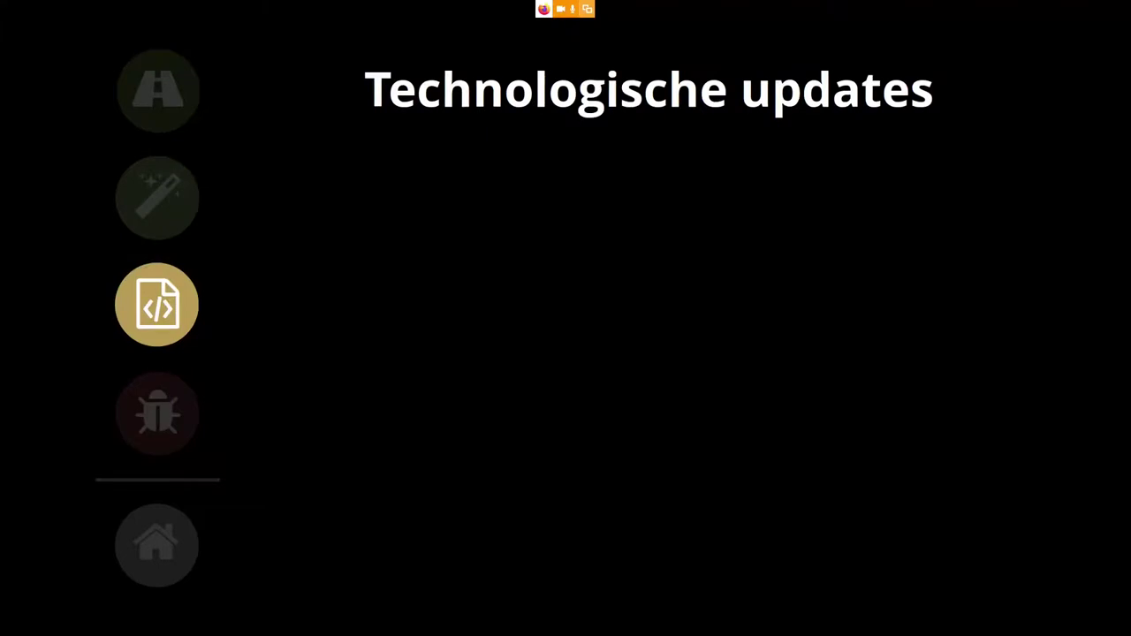
{"action": "key", "text": "Right"}
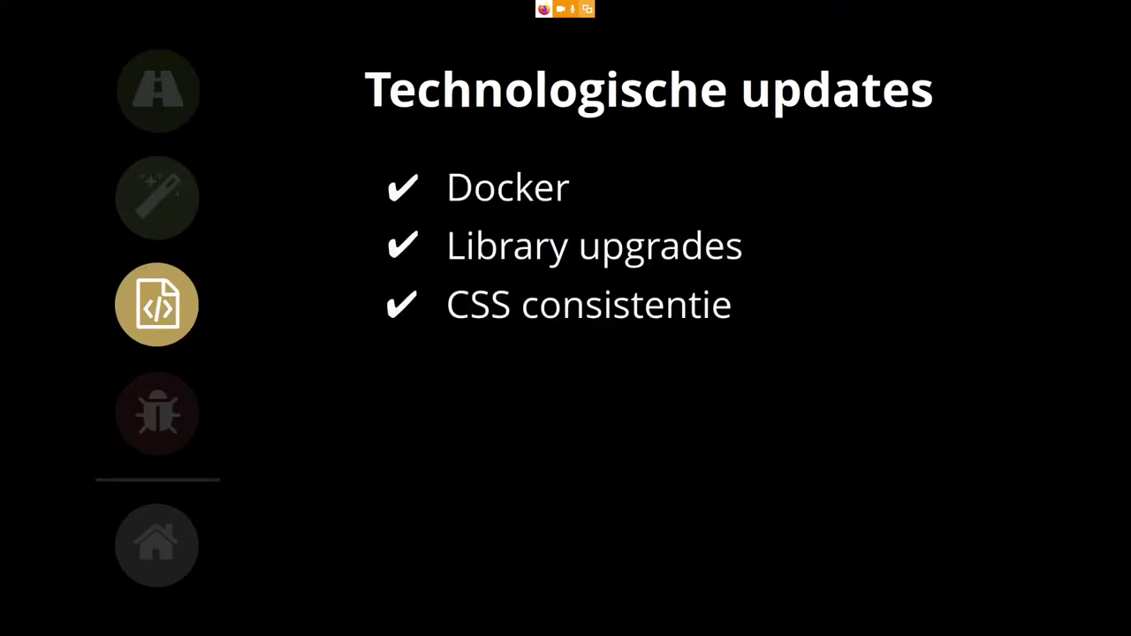